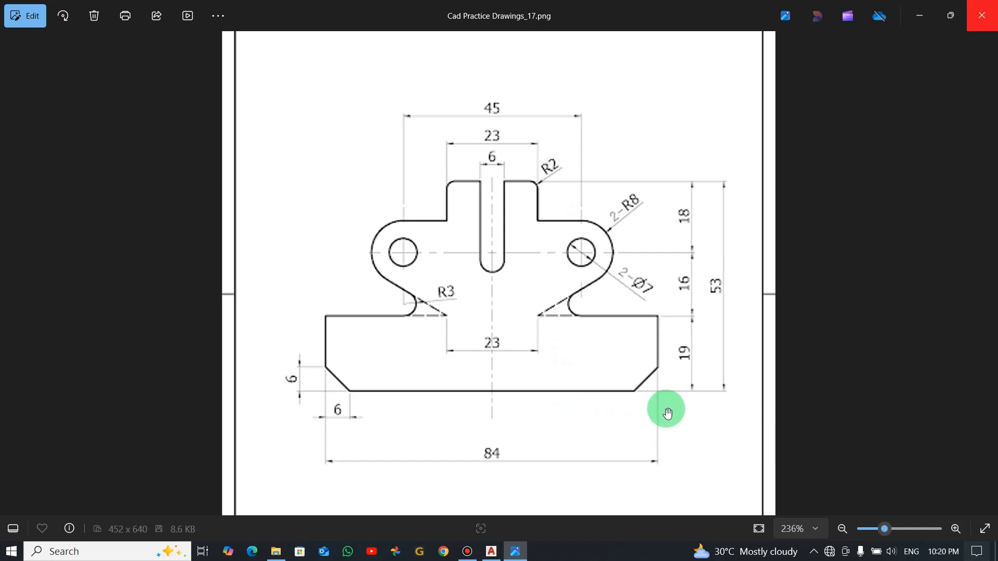
- Switch from the reference image to AutoCAD and draw a rectangle 84 wide and 19 high for the base
{"action": "key", "text": "alt+Tab"}
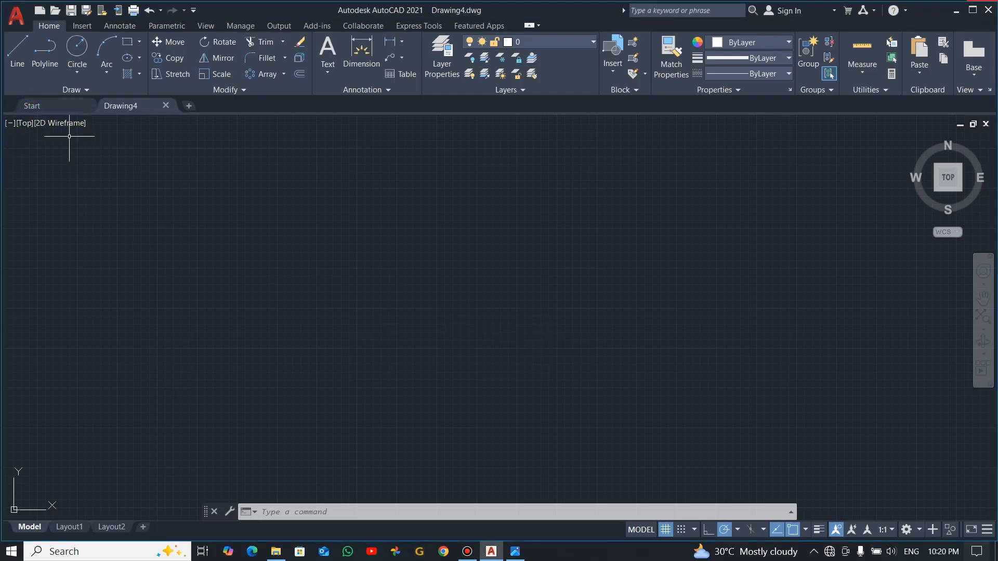
{"action": "left_click", "coordinate": [129, 43]}
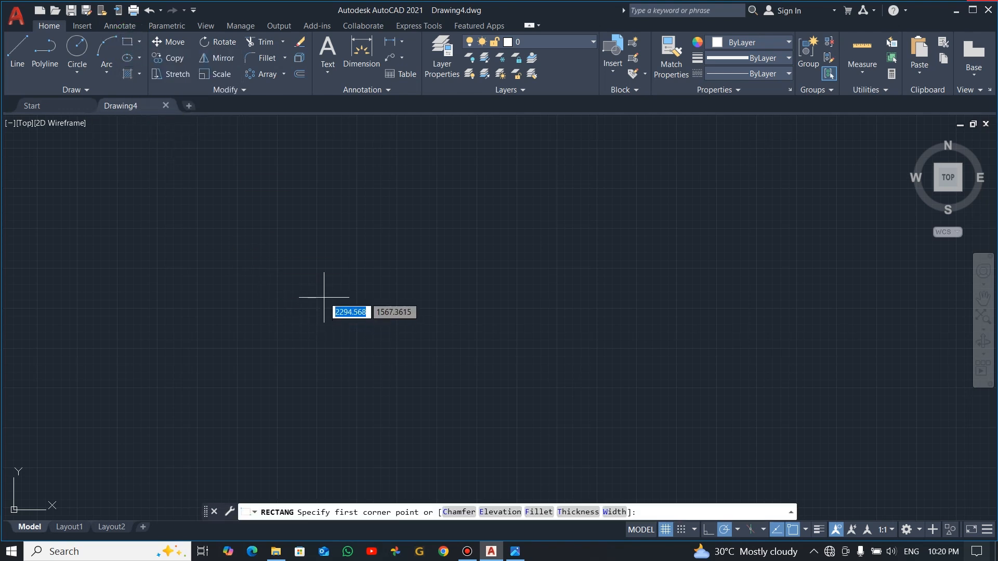
{"action": "left_click", "coordinate": [356, 281]}
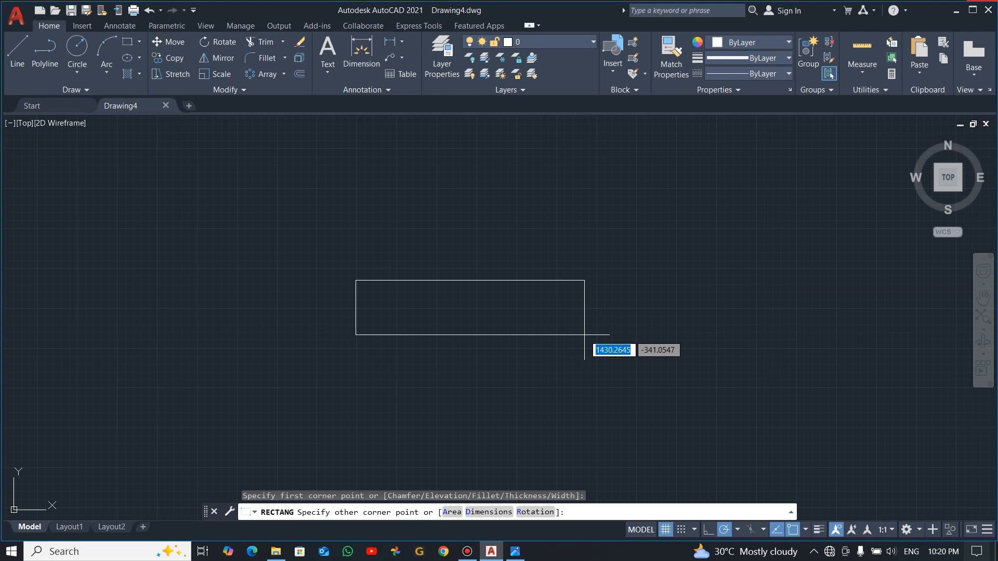
{"action": "type", "text": "84"}
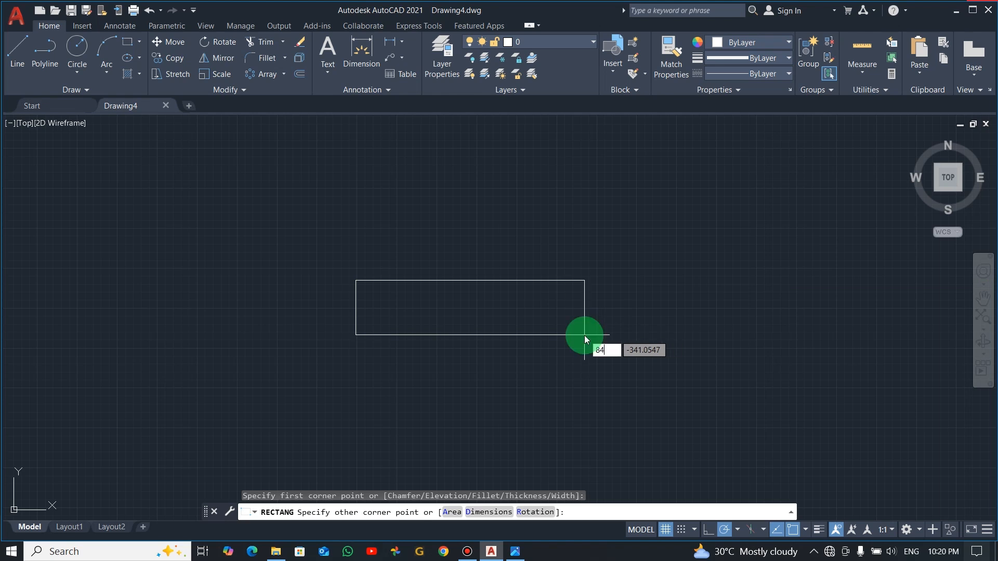
{"action": "key", "text": "Tab"}
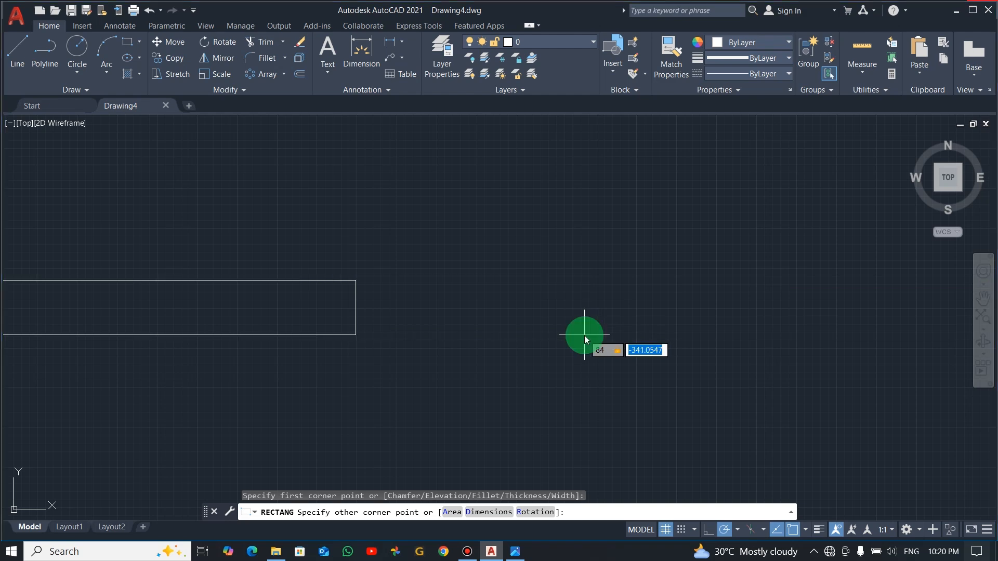
{"action": "key", "text": "alt+Tab"}
{"action": "key", "text": "alt+Tab"}
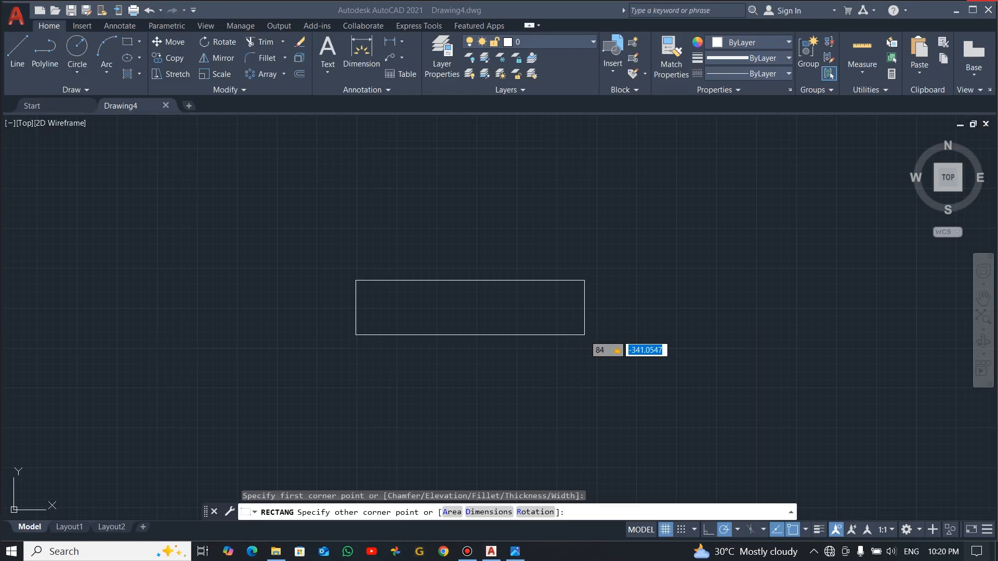
{"action": "type", "text": "1"}
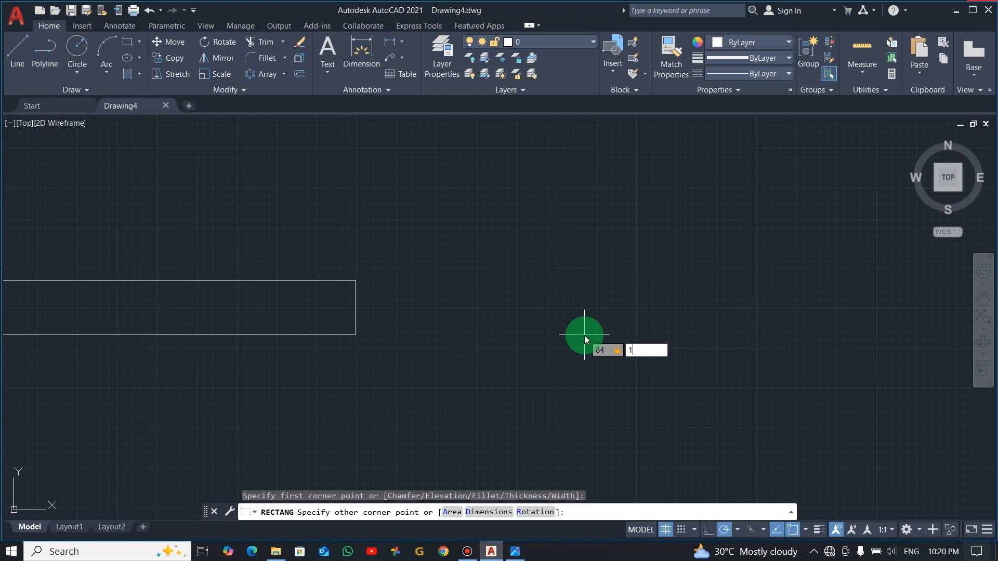
{"action": "type", "text": "9"}
{"action": "key", "text": "Return"}
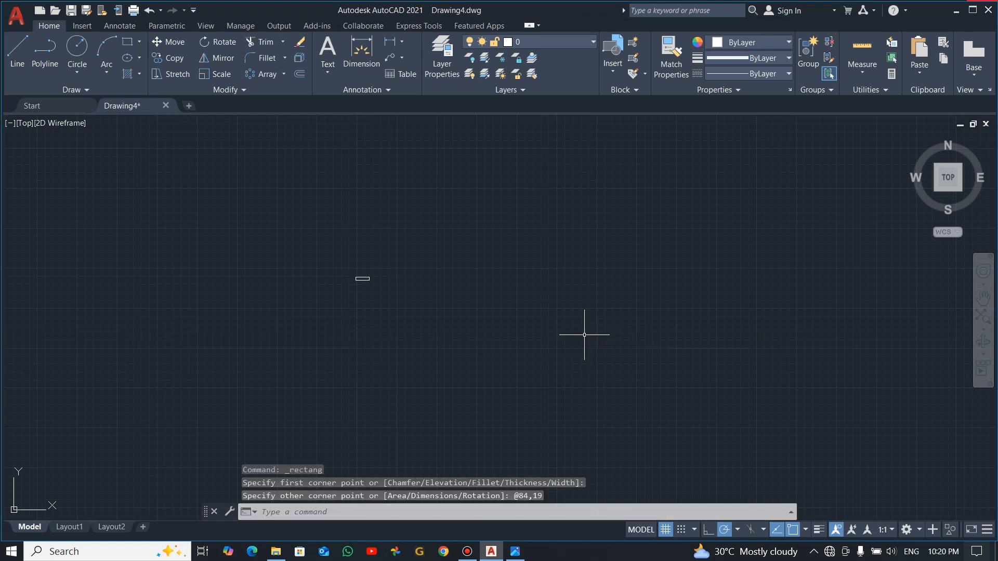
{"action": "scroll", "coordinate": [322, 292], "scroll_direction": "up", "scroll_amount": 4}
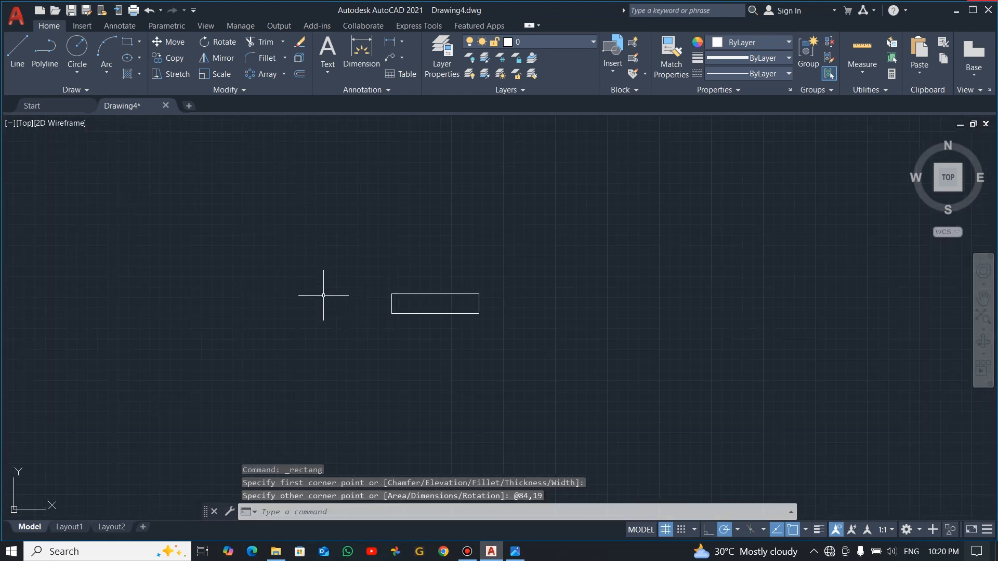
{"action": "scroll", "coordinate": [343, 292], "scroll_direction": "up", "scroll_amount": 5}
{"action": "scroll", "coordinate": [670, 319], "scroll_direction": "down", "scroll_amount": 2}
{"action": "scroll", "coordinate": [670, 319], "scroll_direction": "up", "scroll_amount": 4}
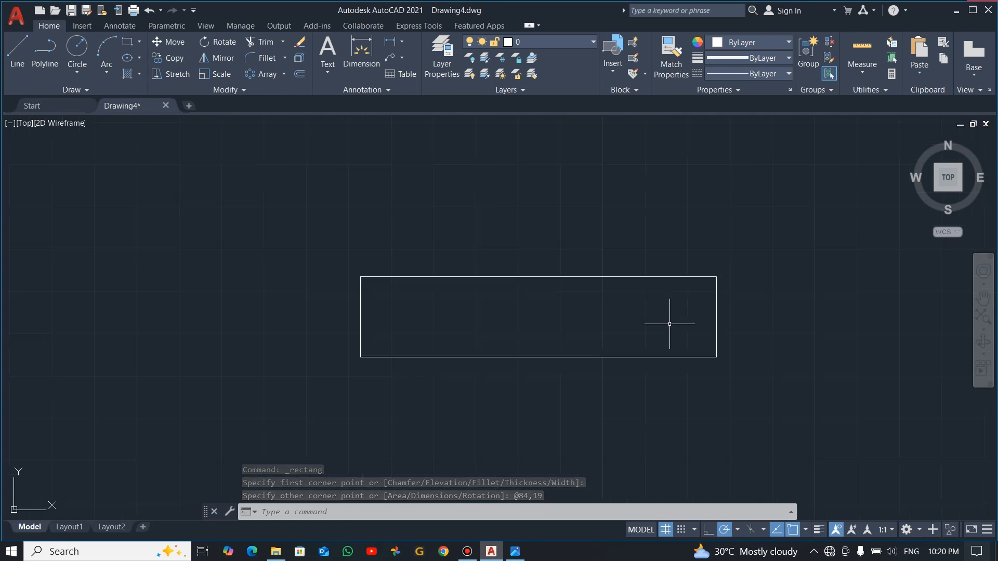
{"action": "scroll", "coordinate": [663, 316], "scroll_direction": "up", "scroll_amount": 2}
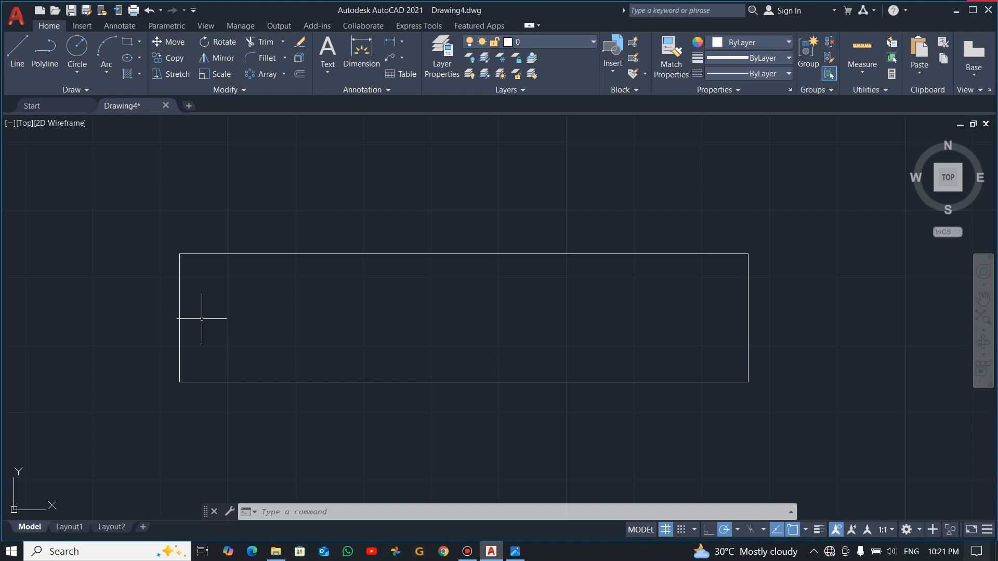
{"action": "type", "text": "x"}
{"action": "key", "text": "Return"}
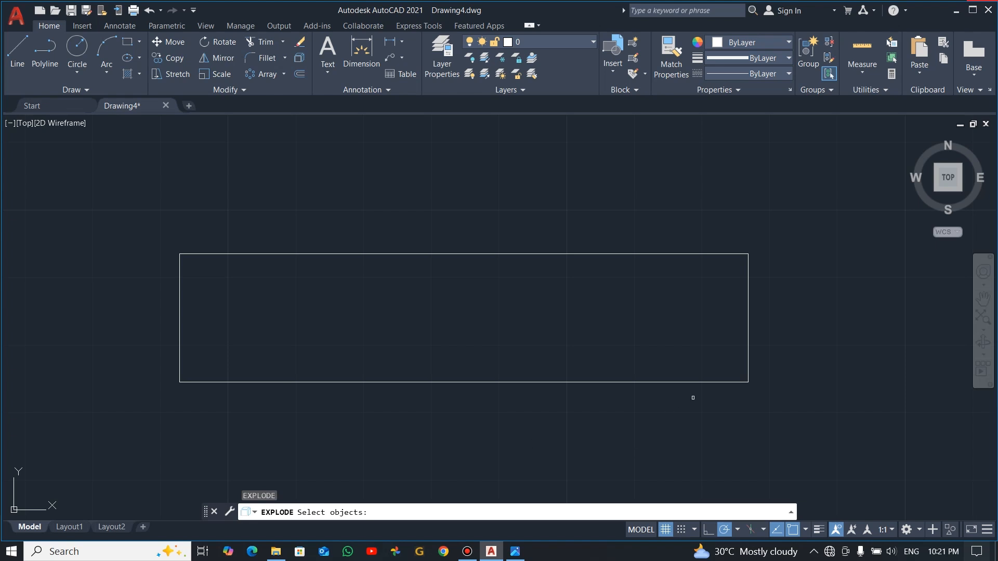
{"action": "key", "text": "Escape"}
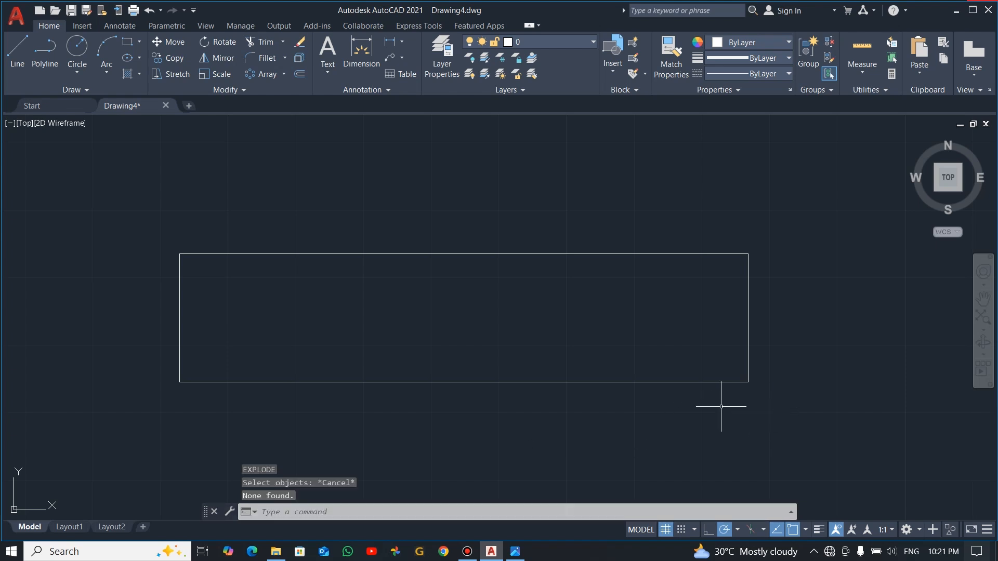
- Explode the base rectangle into separate lines and check that its edges can be selected individually
{"action": "left_click", "coordinate": [749, 362]}
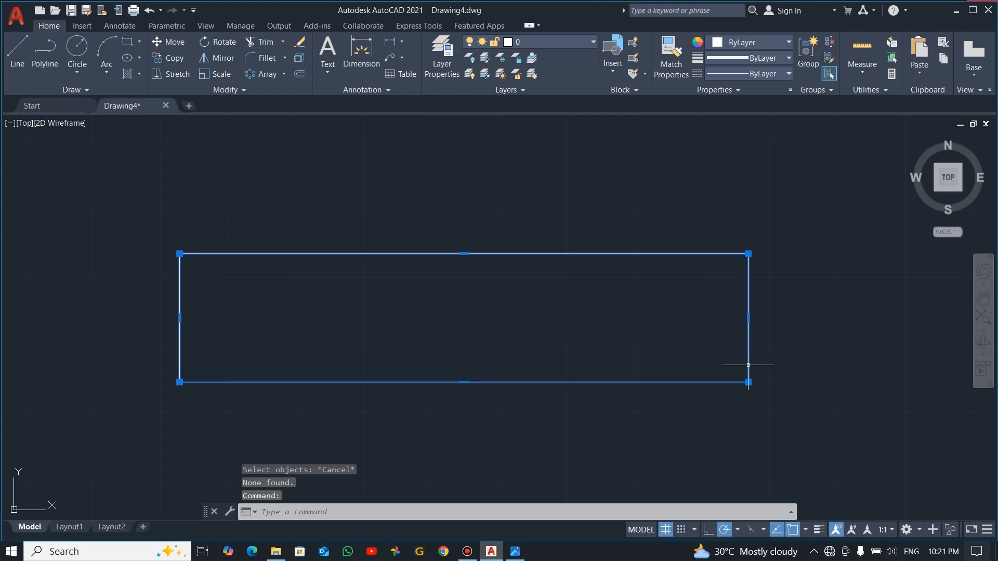
{"action": "type", "text": "x"}
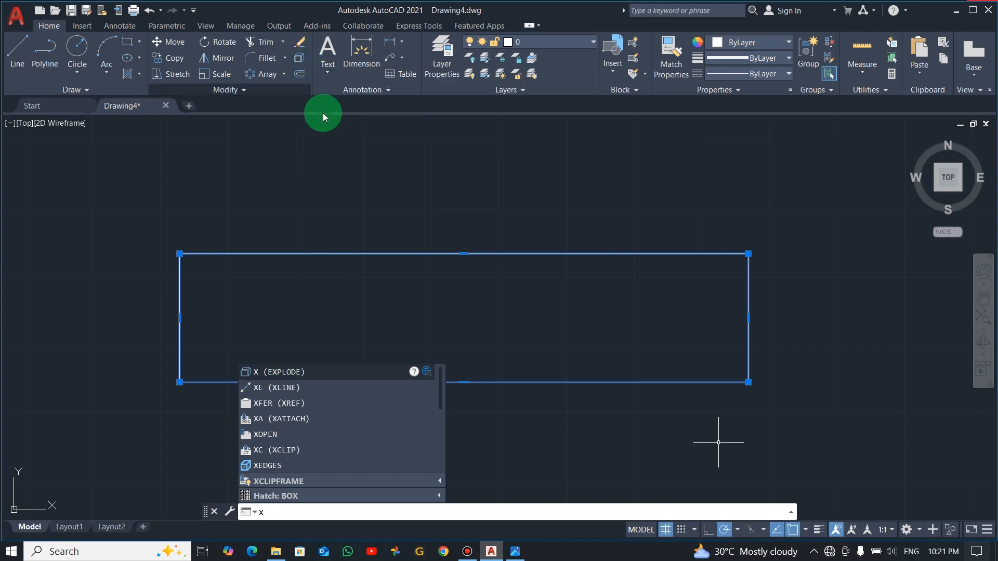
{"action": "key", "text": "Return"}
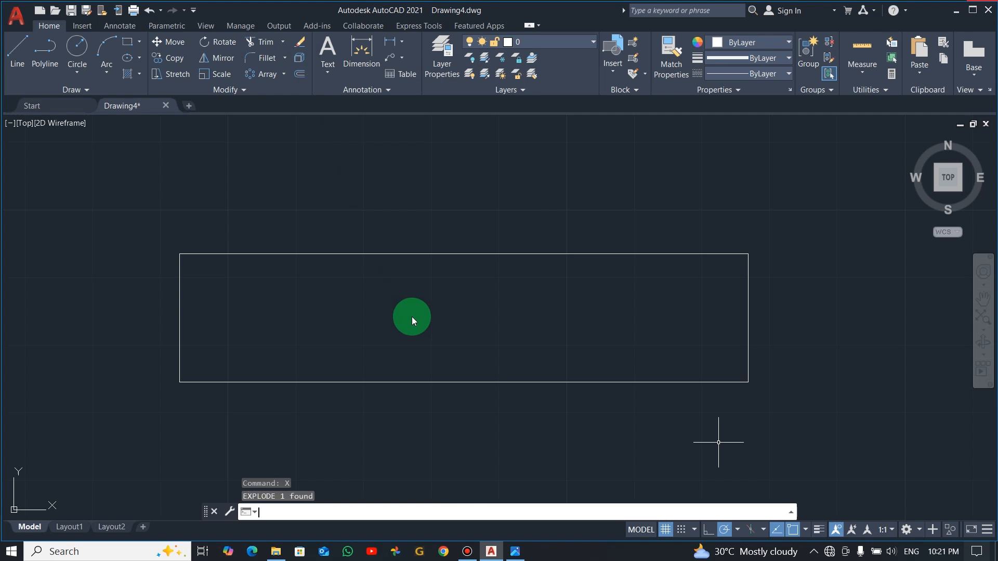
{"action": "left_click", "coordinate": [446, 382]}
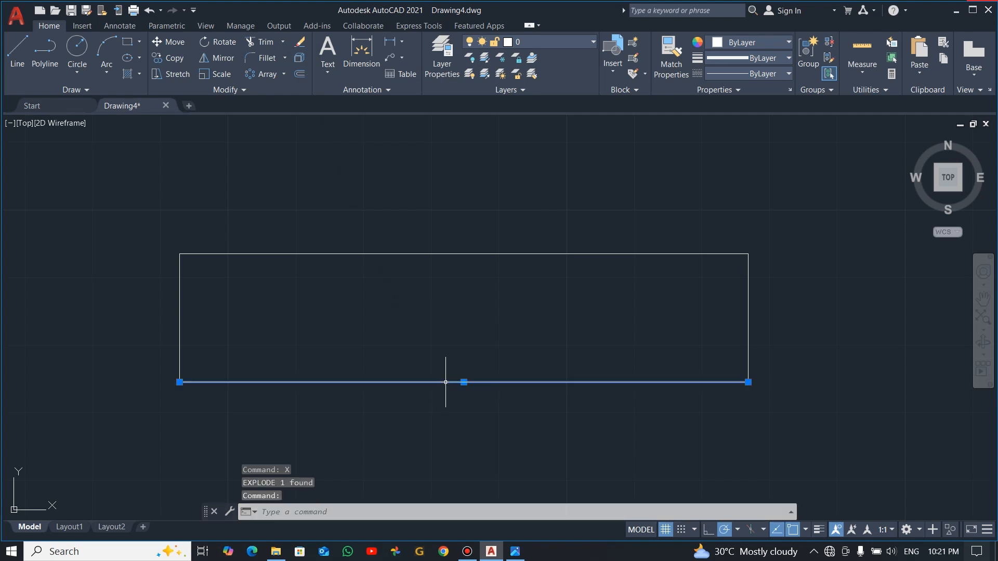
{"action": "left_click", "coordinate": [179, 306]}
{"action": "left_click", "coordinate": [329, 252]}
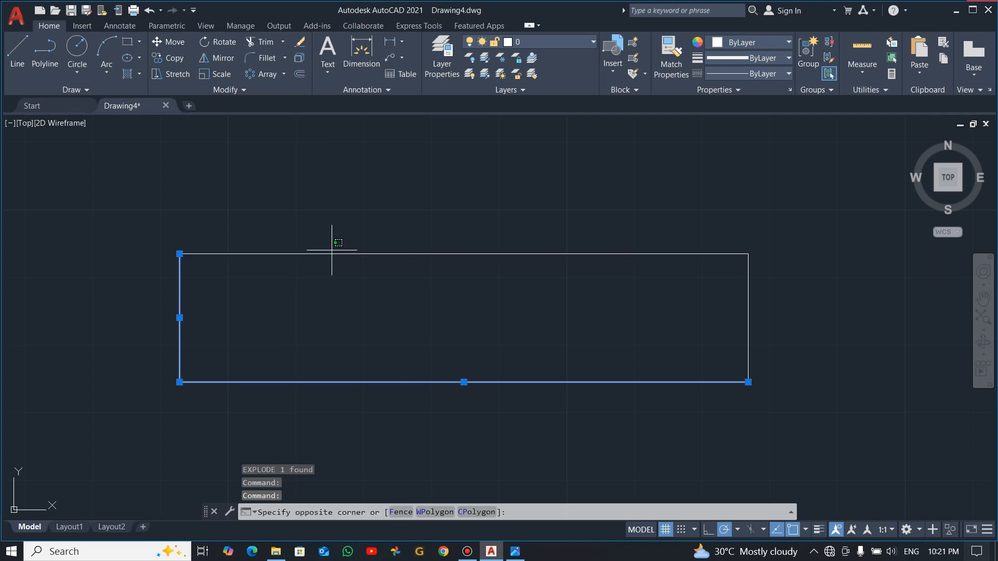
{"action": "key", "text": "Escape"}
{"action": "key", "text": "Escape"}
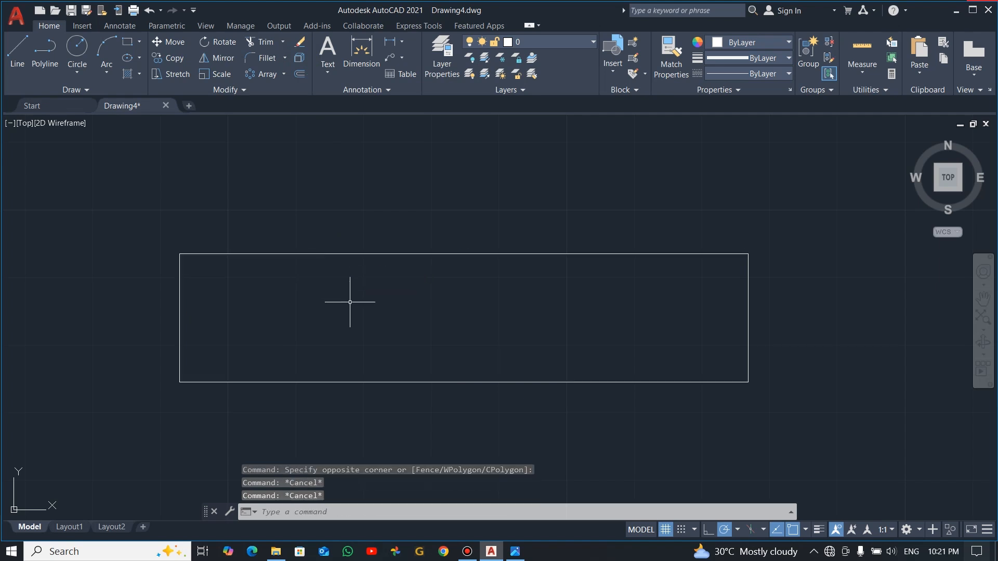
- Chamfer the lower-left corner of the base with both chamfer distances set to 6
{"action": "key", "text": "alt+Tab"}
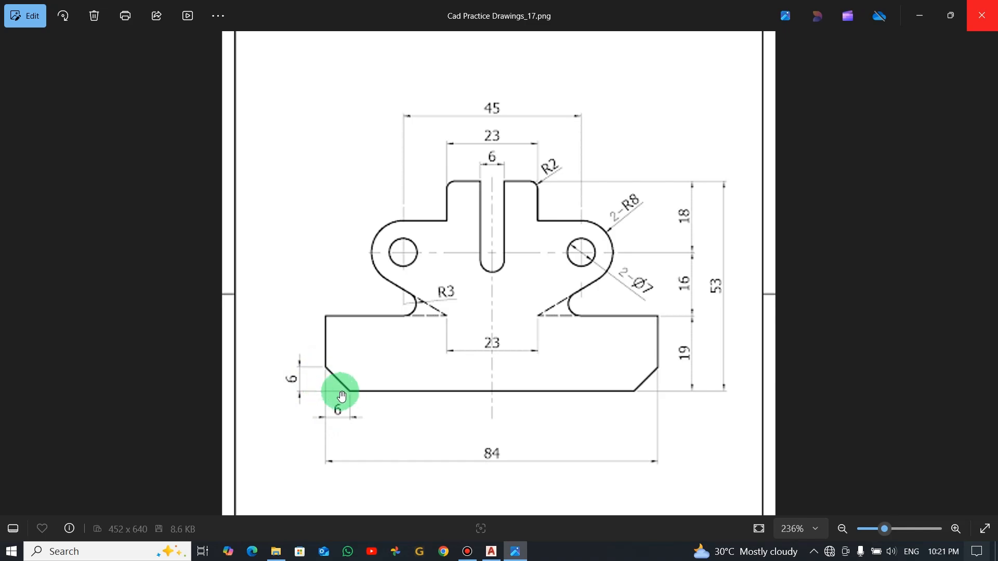
{"action": "key", "text": "alt+Tab"}
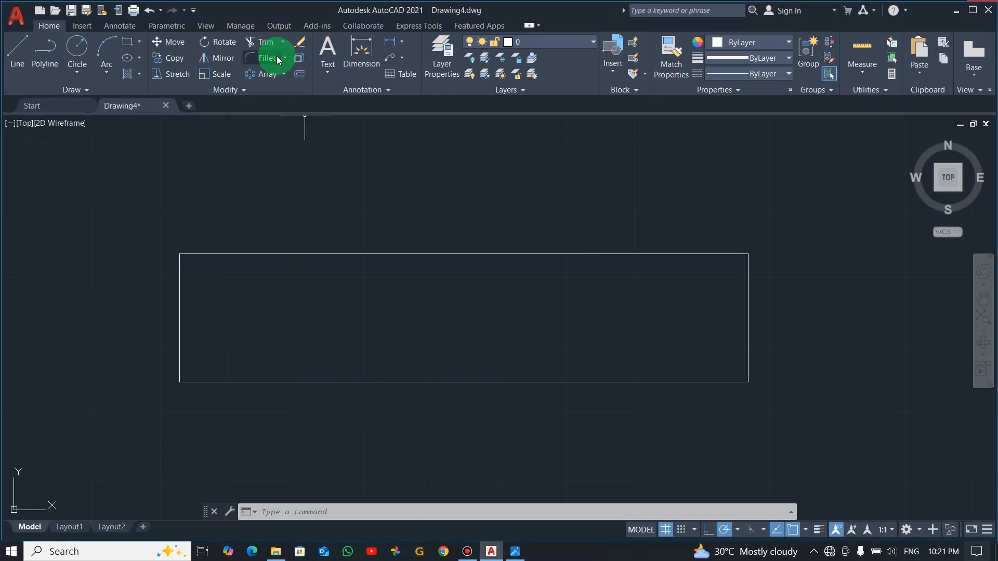
{"action": "left_click", "coordinate": [285, 58]}
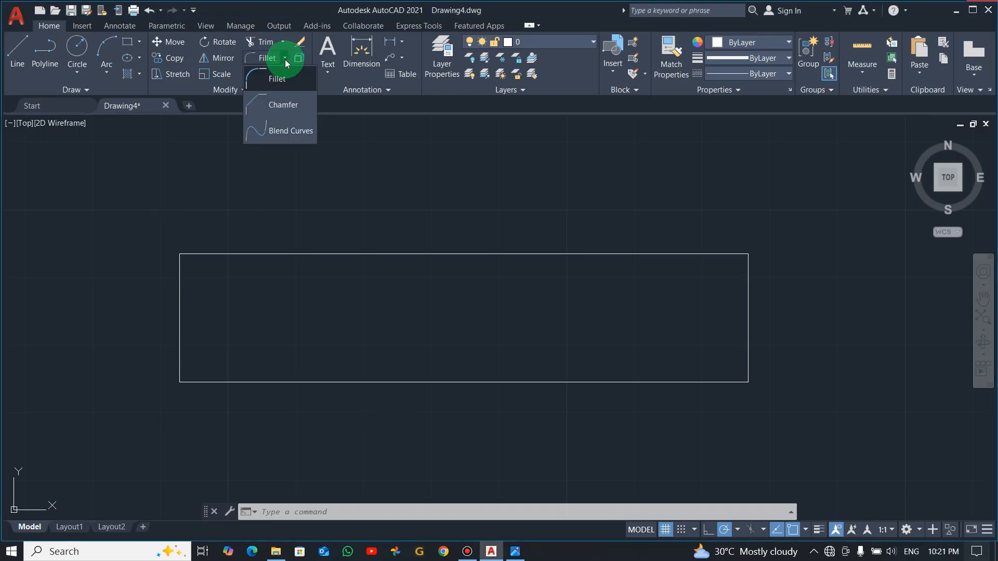
{"action": "left_click", "coordinate": [281, 105]}
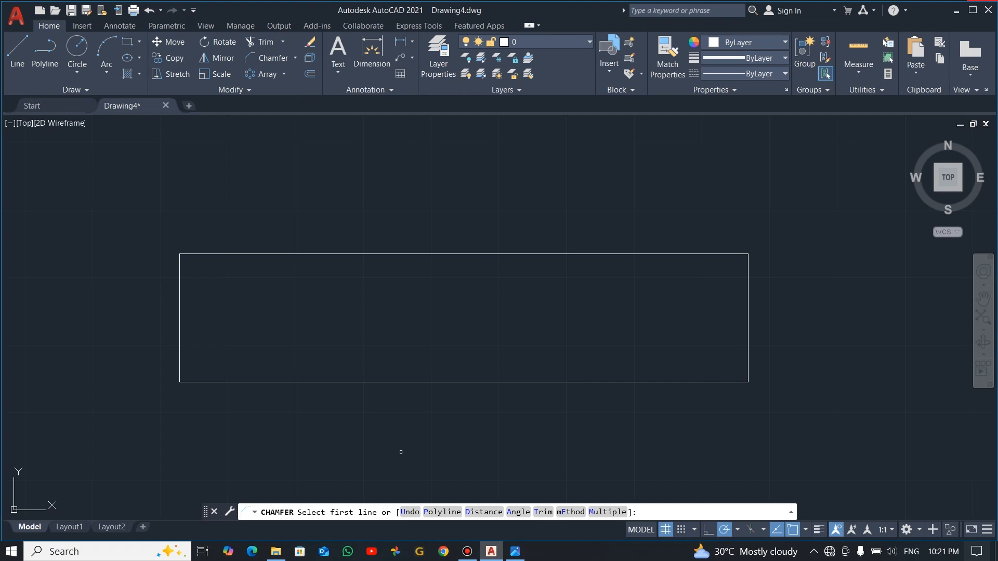
{"action": "left_click", "coordinate": [482, 513]}
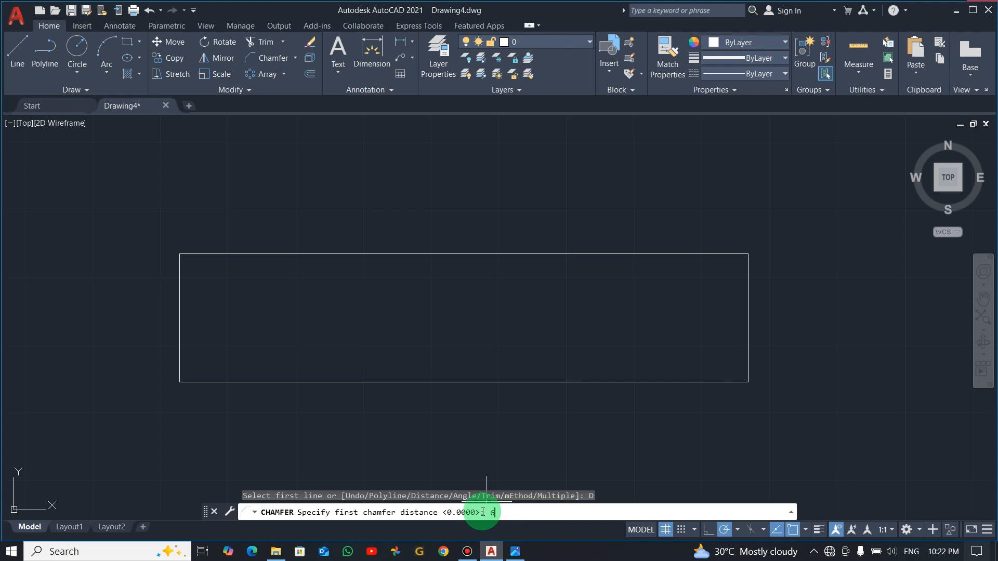
{"action": "type", "text": "6"}
{"action": "key", "text": "Return"}
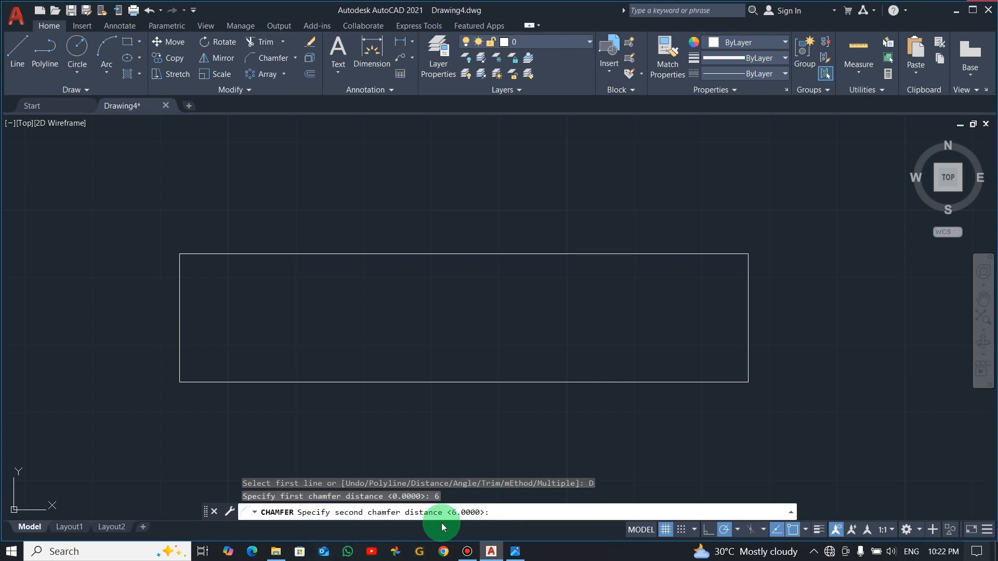
{"action": "key", "text": "Return"}
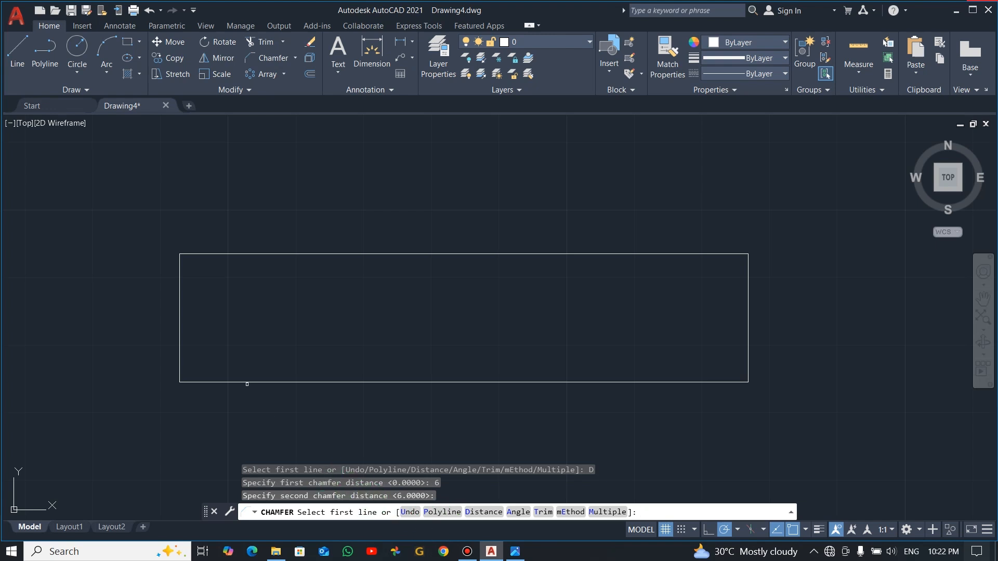
{"action": "left_click", "coordinate": [210, 382]}
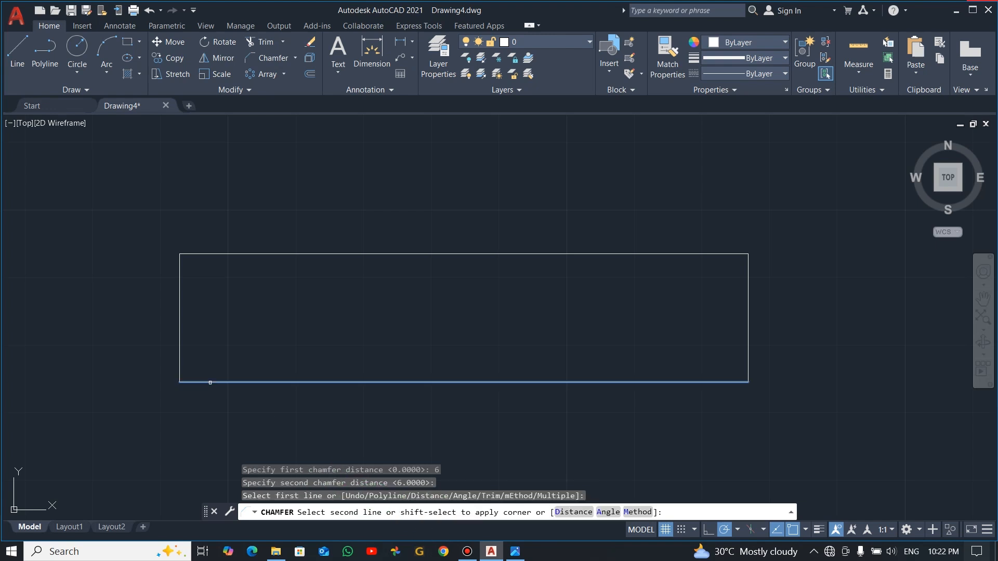
{"action": "left_click", "coordinate": [180, 333]}
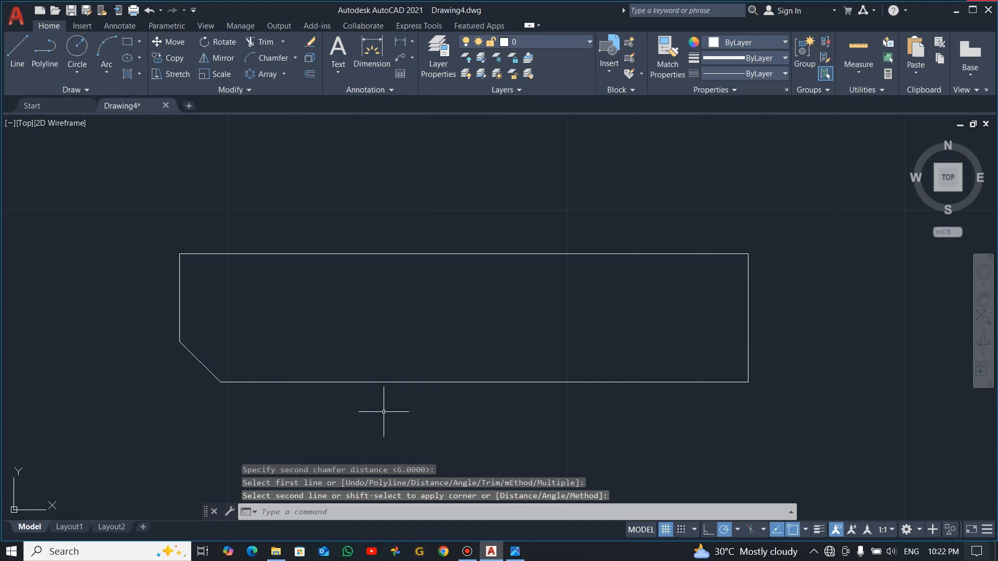
- Chamfer the lower-right corner of the base with the same distances of 6
{"action": "key", "text": "Return"}
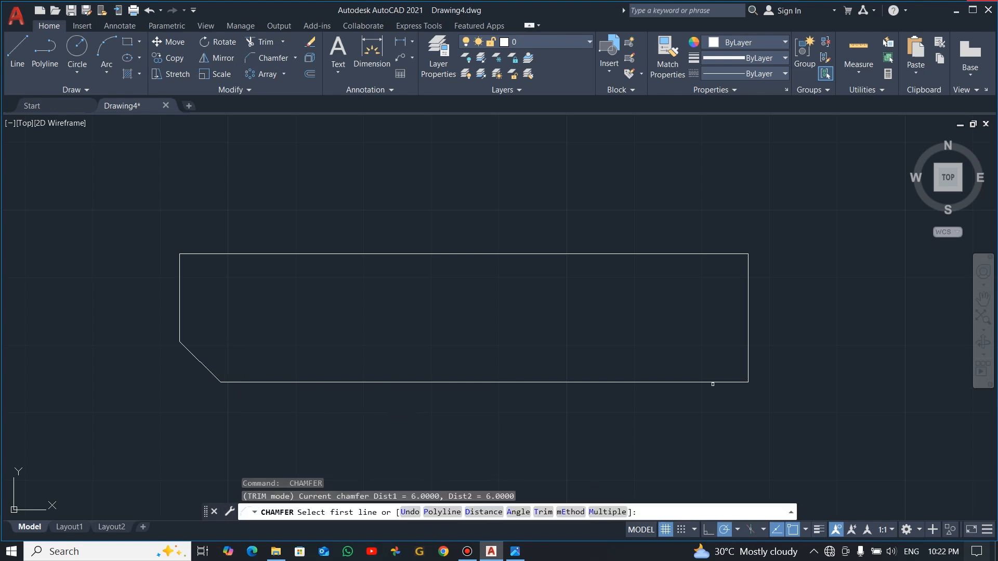
{"action": "left_click", "coordinate": [714, 382]}
{"action": "left_click", "coordinate": [748, 320]}
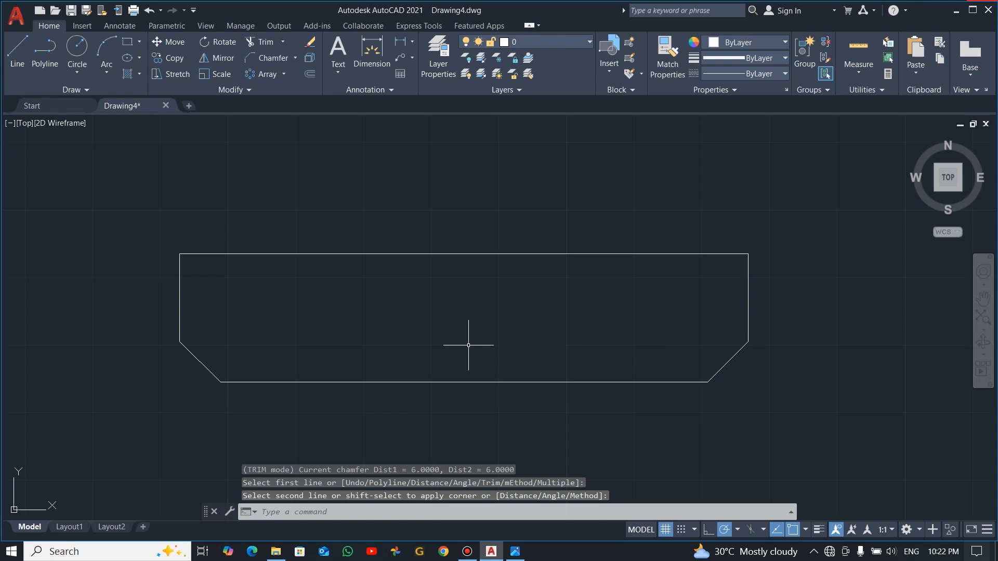
{"action": "key", "text": "Escape"}
{"action": "scroll", "coordinate": [407, 345], "scroll_direction": "down", "scroll_amount": 2}
{"action": "middle_click_drag", "start_coordinate": [406, 336], "coordinate": [498, 356]}
{"action": "key", "text": "alt+Tab"}
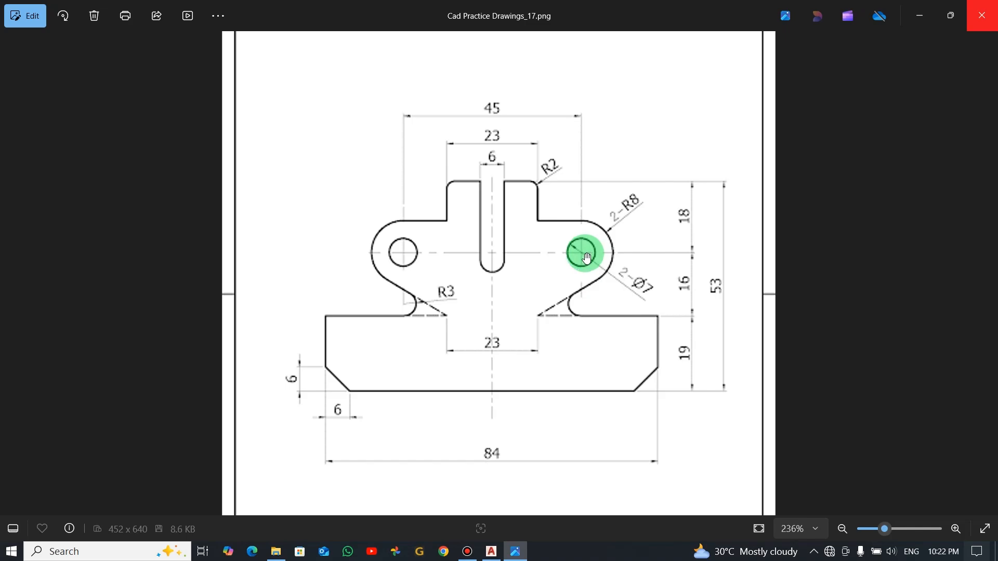
{"action": "key", "text": "alt+Tab"}
{"action": "left_click", "coordinate": [571, 309]}
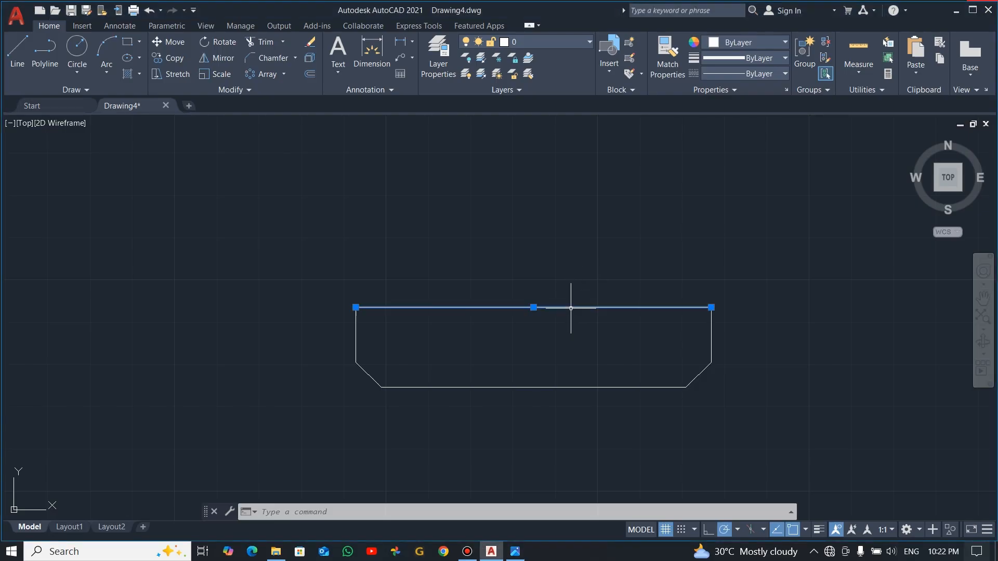
{"action": "left_click", "coordinate": [310, 76]}
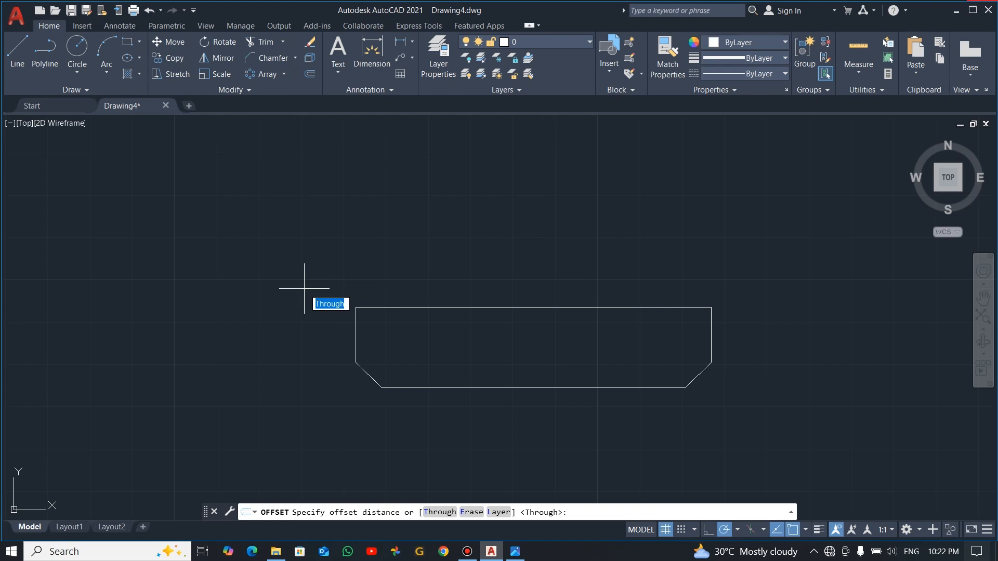
{"action": "type", "text": "16"}
{"action": "key", "text": "Return"}
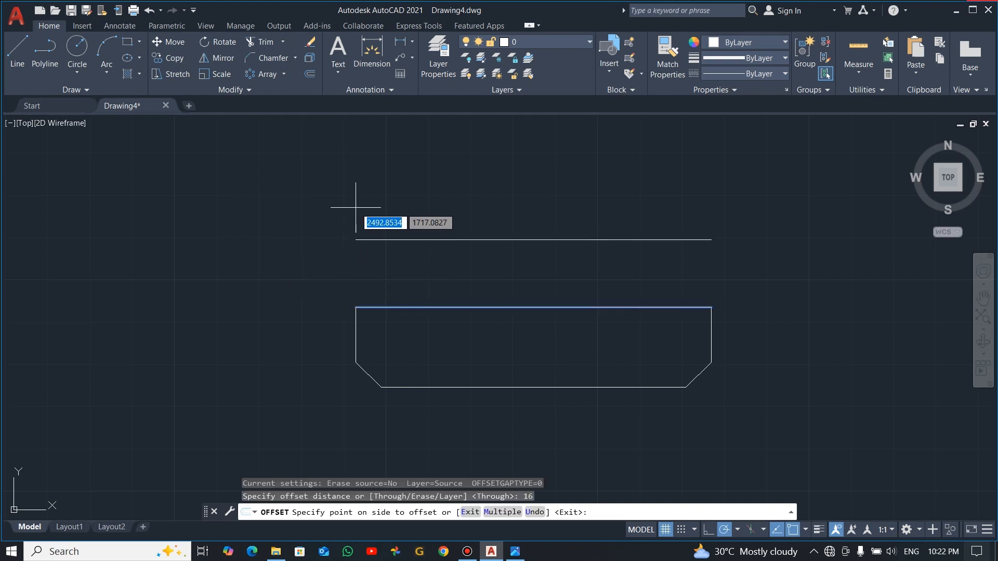
{"action": "key", "text": "Escape"}
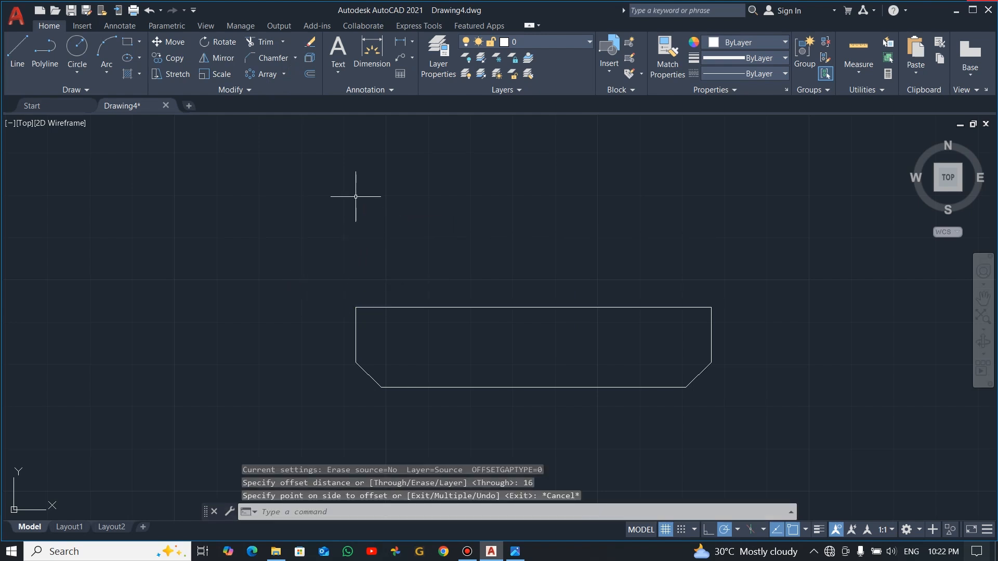
- Offset the top edge of the base upward by 16 and check the reference image for the upper dimensions
{"action": "left_click", "coordinate": [310, 74]}
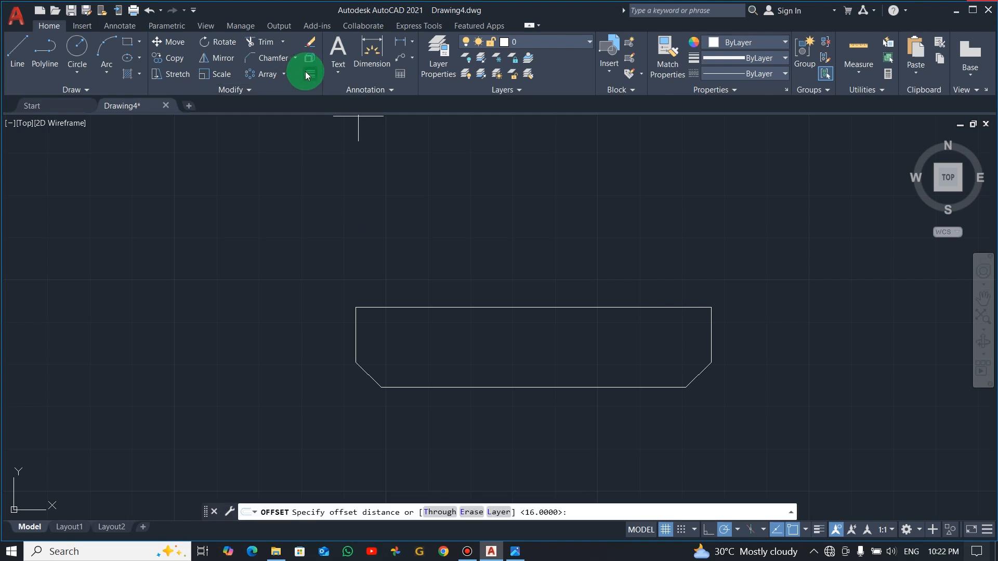
{"action": "key", "text": "Return"}
{"action": "left_click", "coordinate": [414, 306]}
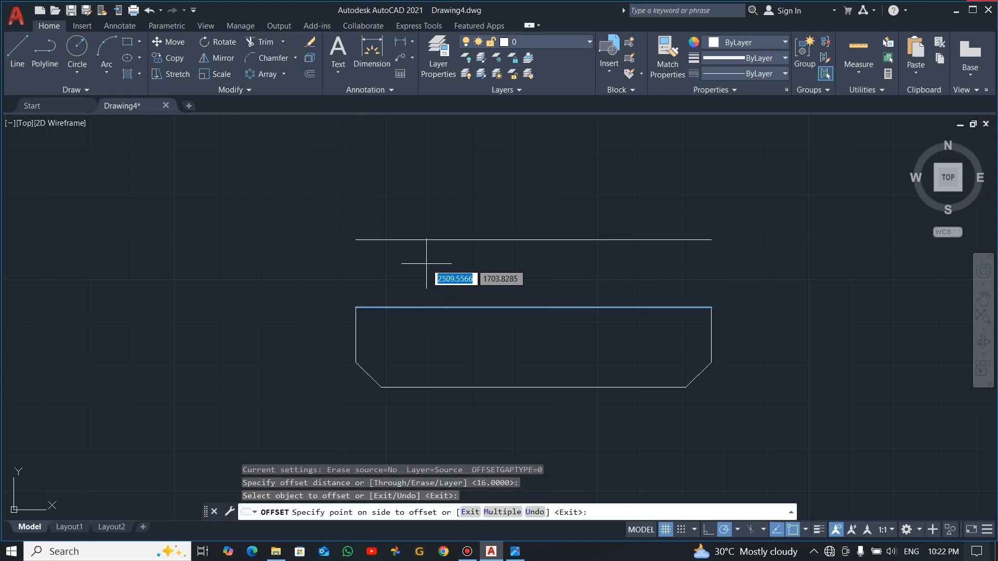
{"action": "left_click", "coordinate": [427, 272]}
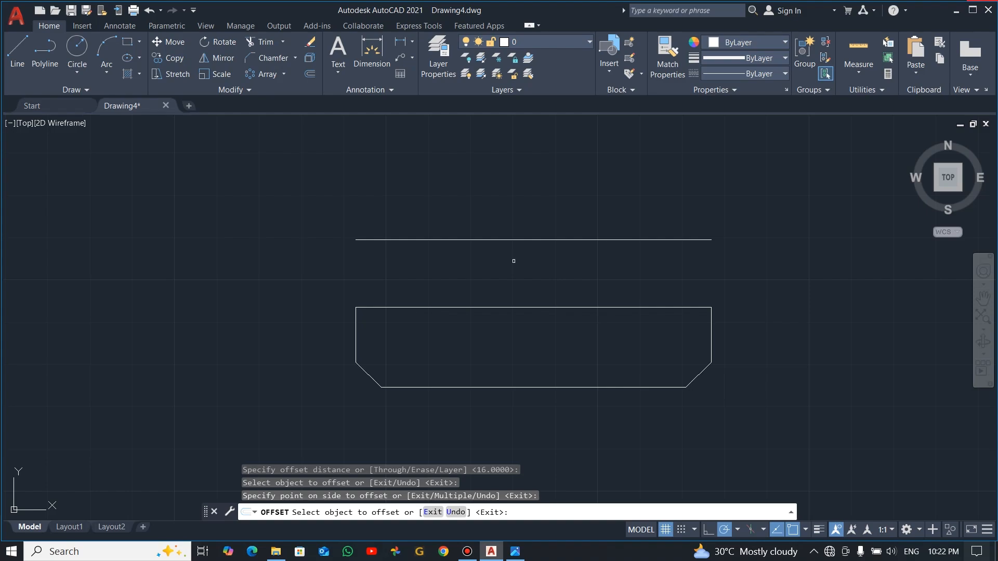
{"action": "key", "text": "alt+Tab"}
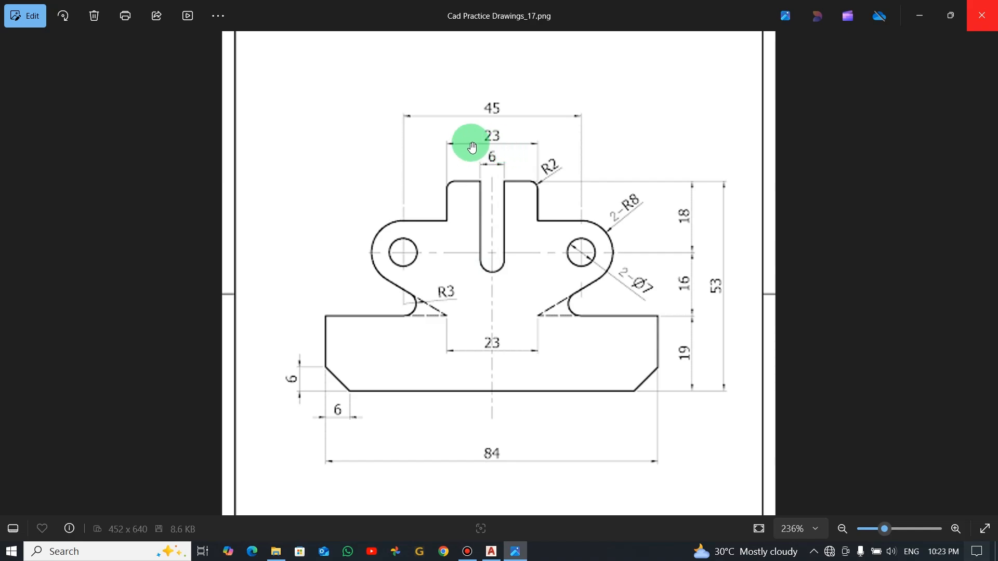
{"action": "key", "text": "alt+Tab"}
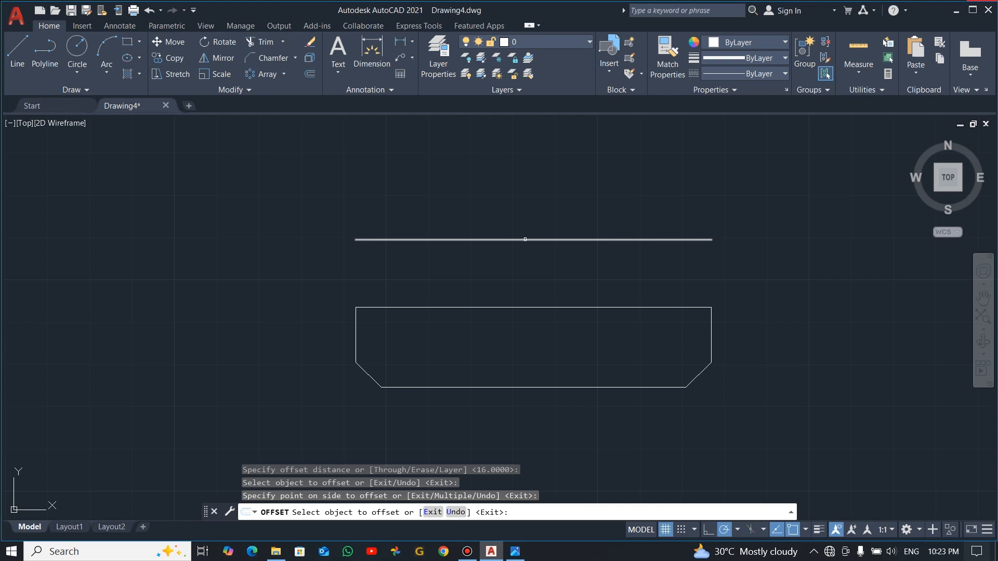
{"action": "key", "text": "Escape"}
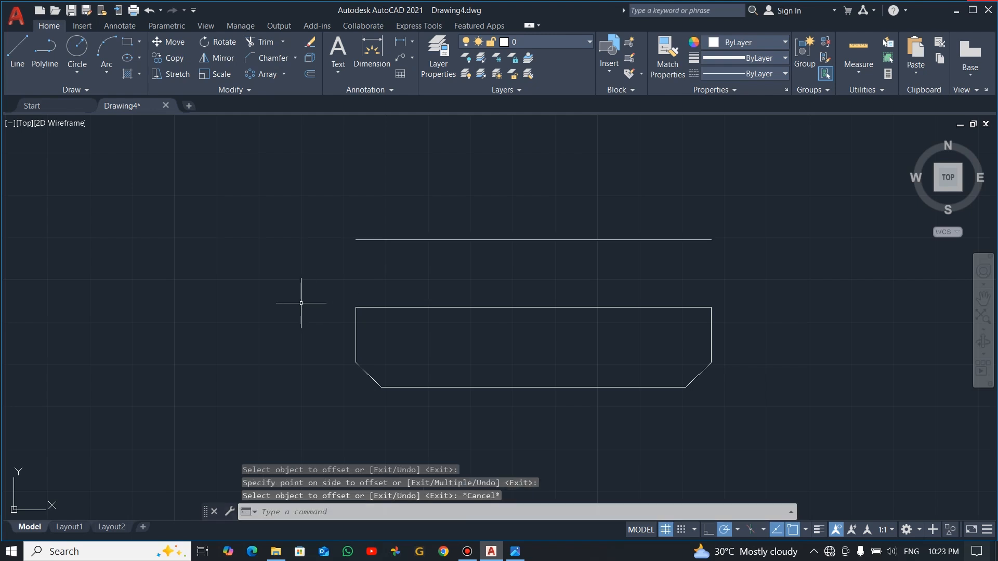
- Draw a separate horizontal line 45 long for the spacing between the two hole centers
{"action": "type", "text": "l"}
{"action": "key", "text": "Return"}
{"action": "left_click", "coordinate": [260, 271]}
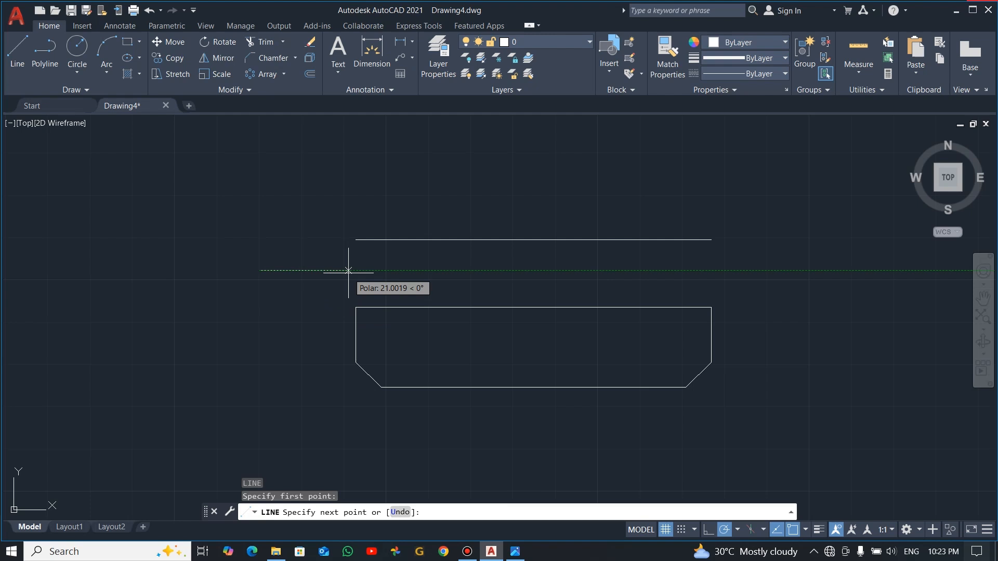
{"action": "type", "text": "4"}
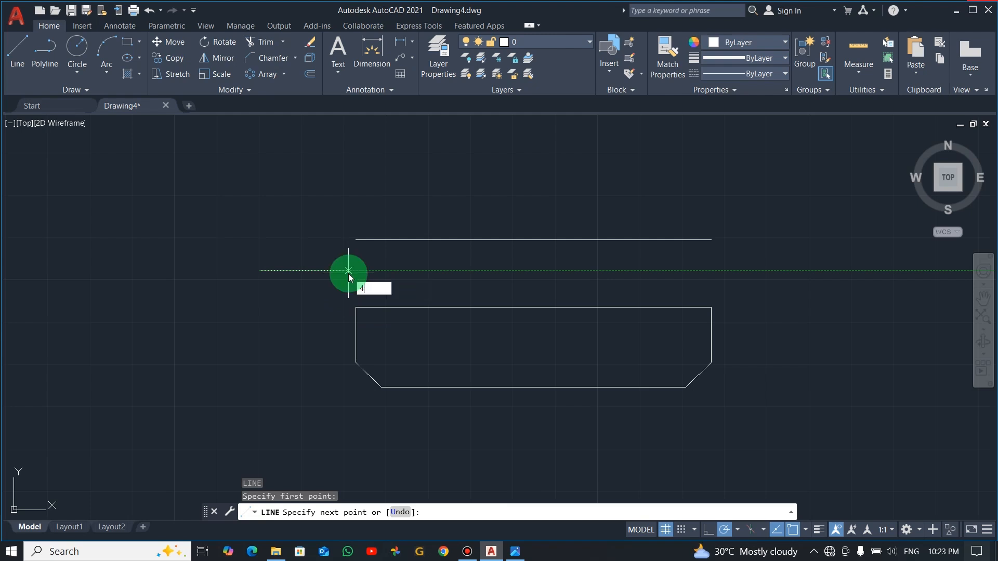
{"action": "type", "text": "5"}
{"action": "key", "text": "Return"}
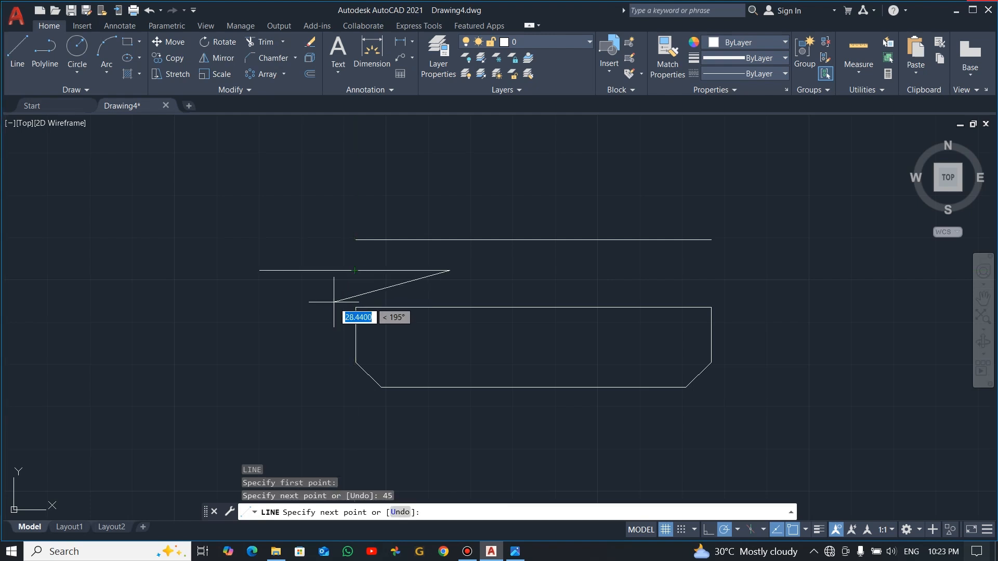
{"action": "key", "text": "Escape"}
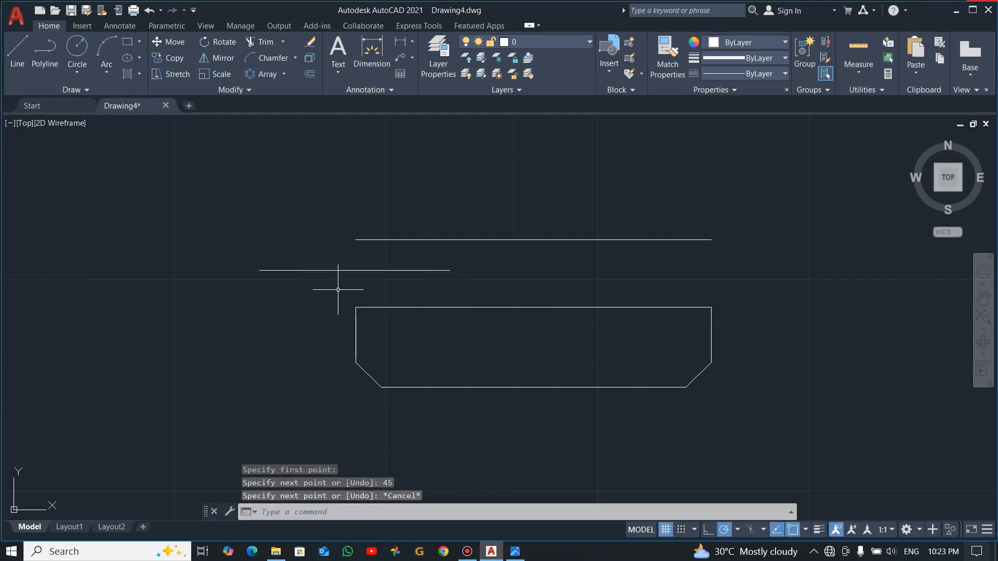
- Delete the full-width offset line above the base
{"action": "left_click", "coordinate": [444, 252]}
{"action": "left_click", "coordinate": [423, 204]}
{"action": "key", "text": "Delete"}
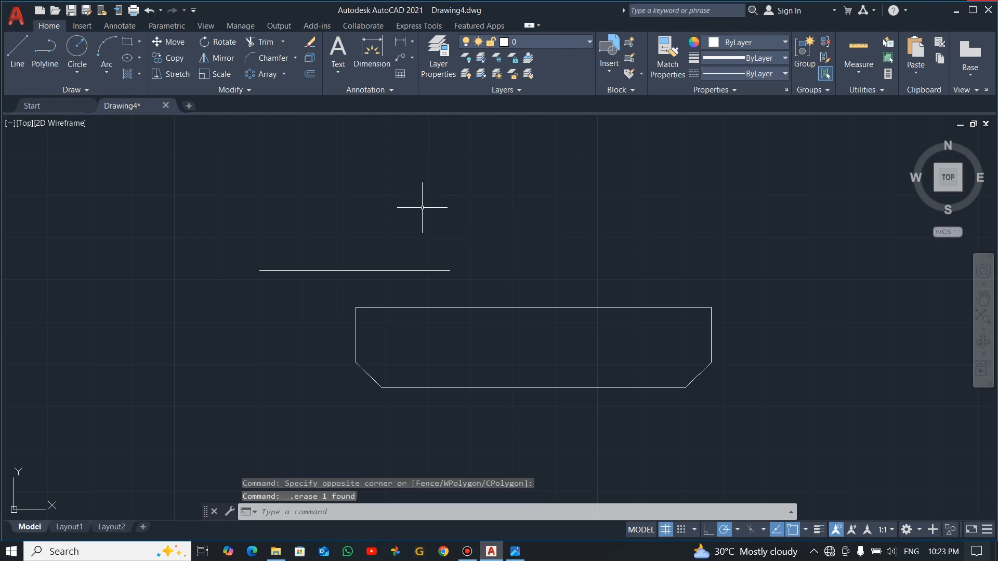
- Place the 45-long line by its midpoint onto the midpoint of the base's top edge
{"action": "left_click", "coordinate": [364, 281]}
{"action": "left_click", "coordinate": [340, 238]}
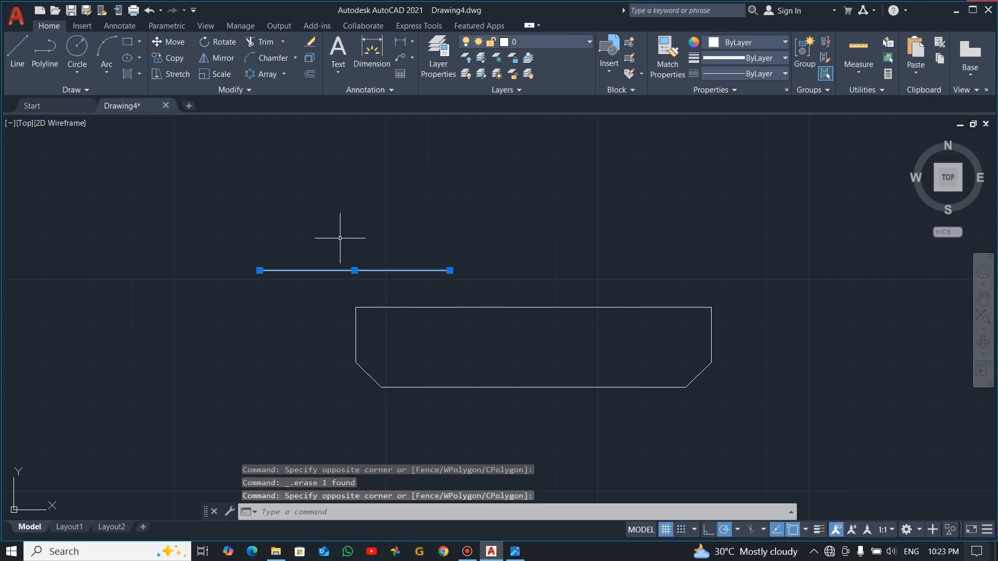
{"action": "left_click", "coordinate": [354, 270]}
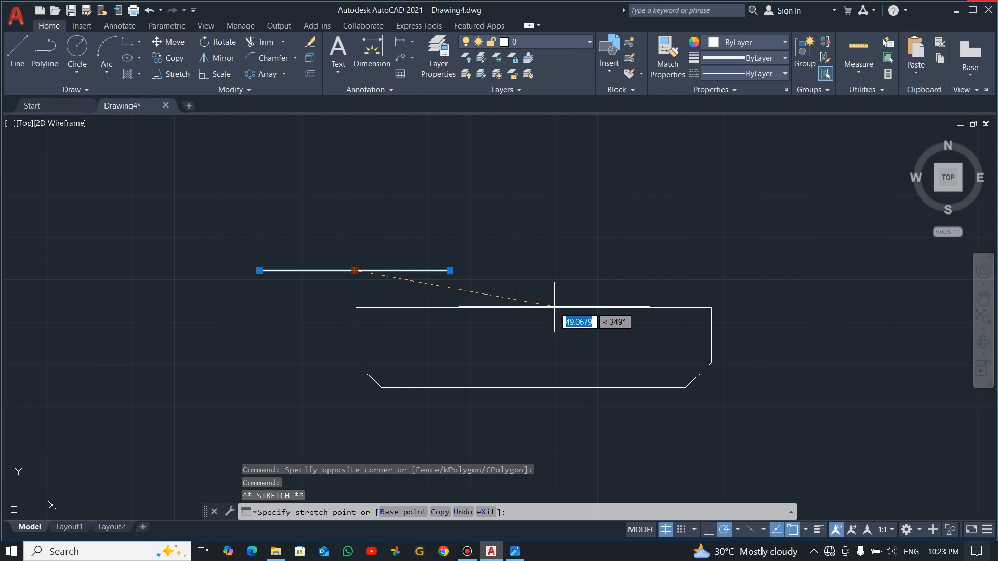
{"action": "left_click", "coordinate": [533, 307]}
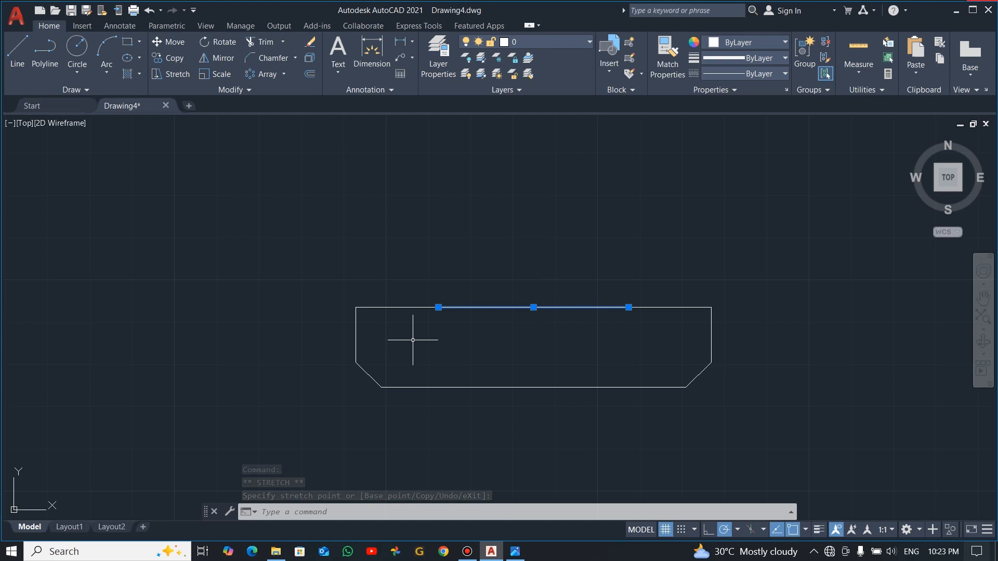
- Move the 45-long line straight up by 16, checking the distance in the reference image
{"action": "type", "text": "m"}
{"action": "key", "text": "Return"}
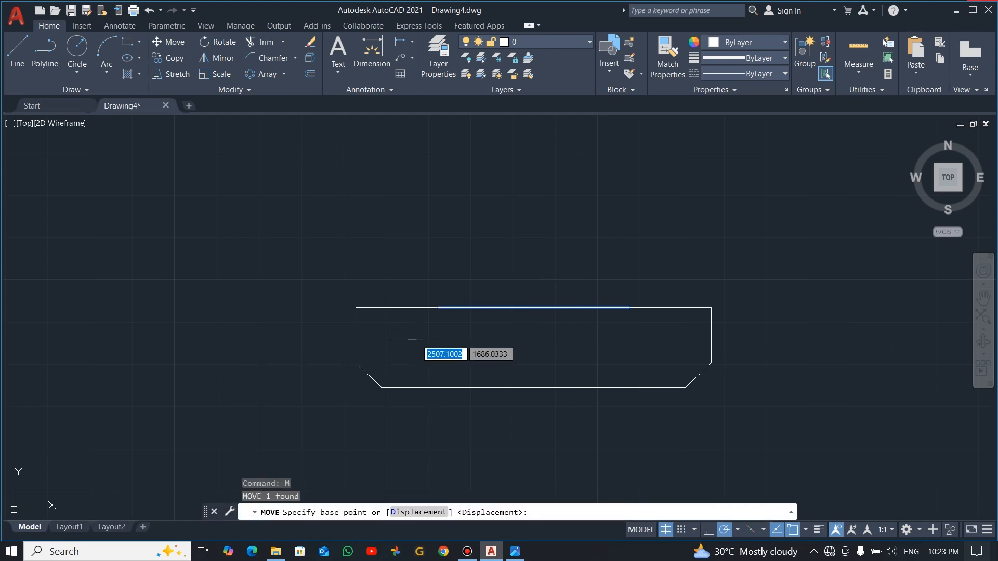
{"action": "left_click", "coordinate": [422, 349]}
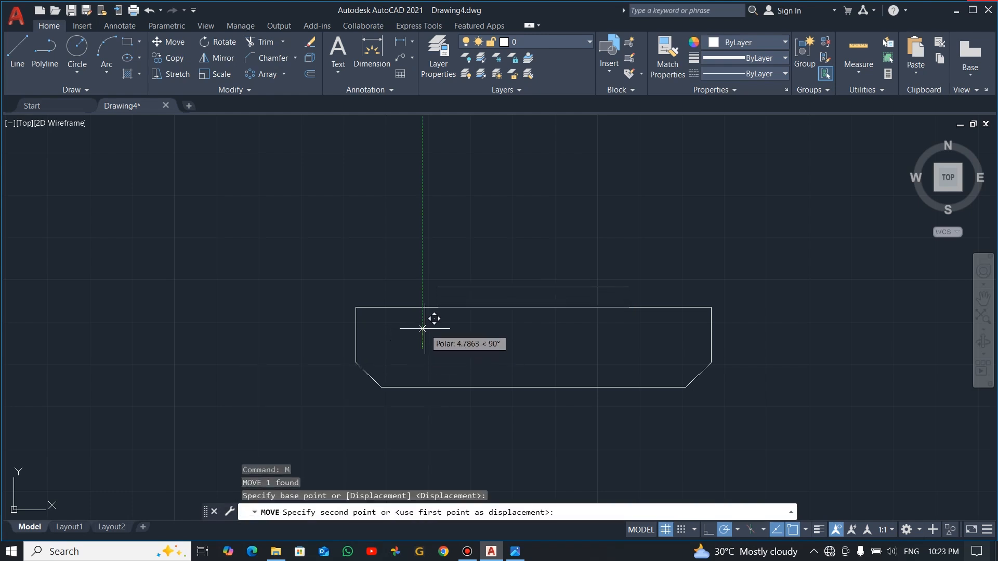
{"action": "key", "text": "alt+Tab"}
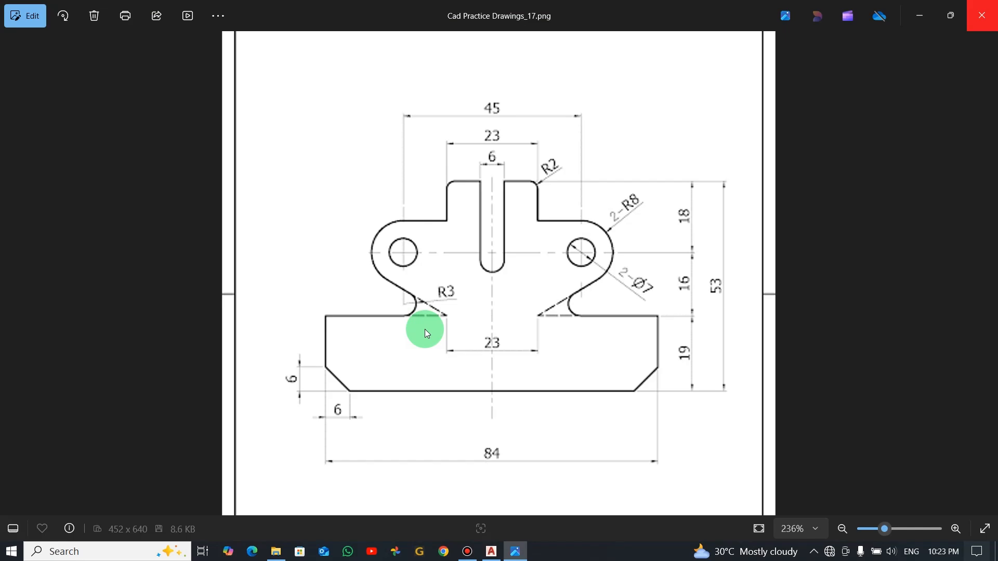
{"action": "key", "text": "alt+Tab"}
{"action": "type", "text": "16"}
{"action": "key", "text": "Return"}
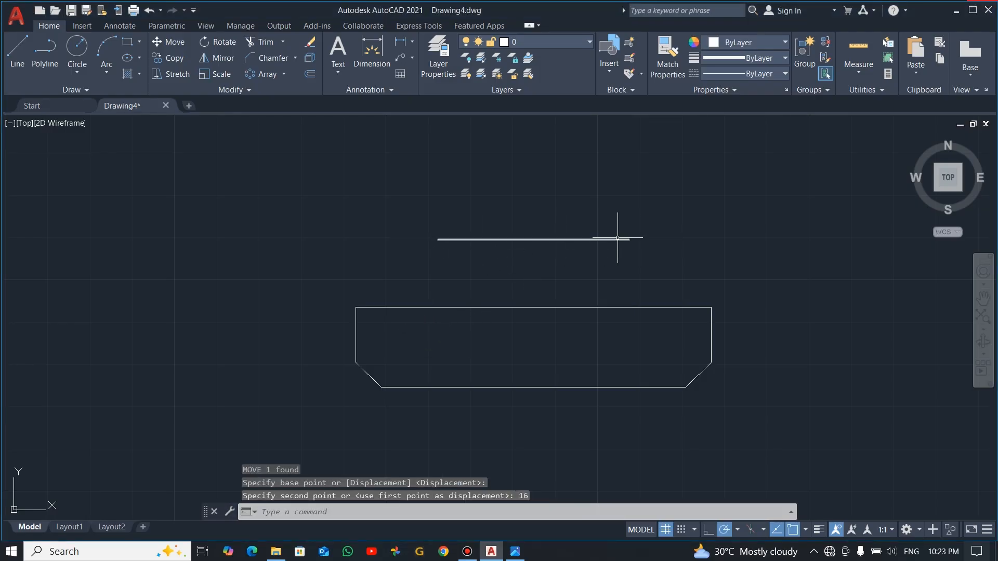
- Check the lug radius in the reference image and draw a circle of radius 8 centered on the line's right end
{"action": "key", "text": "alt+Tab"}
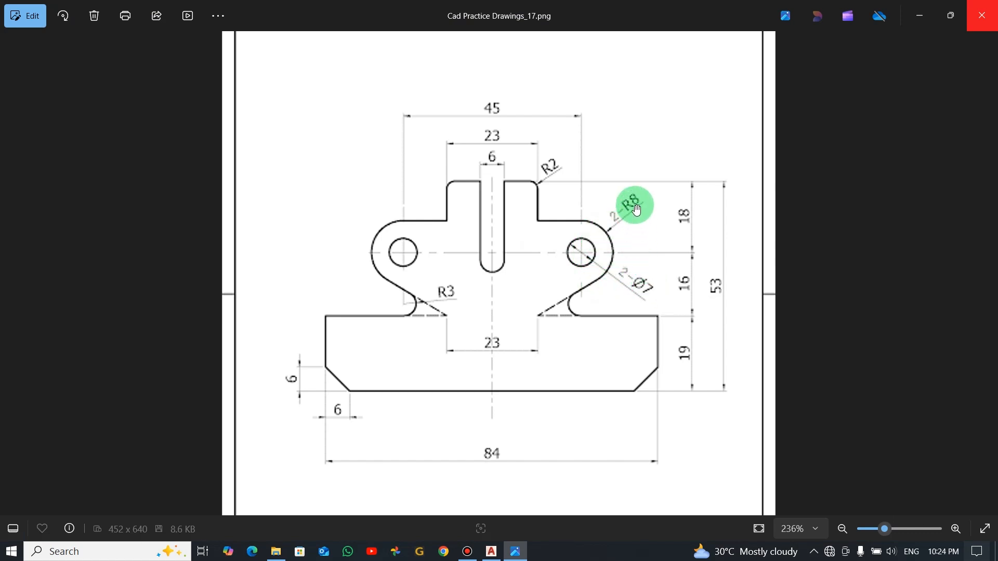
{"action": "key", "text": "alt+Tab"}
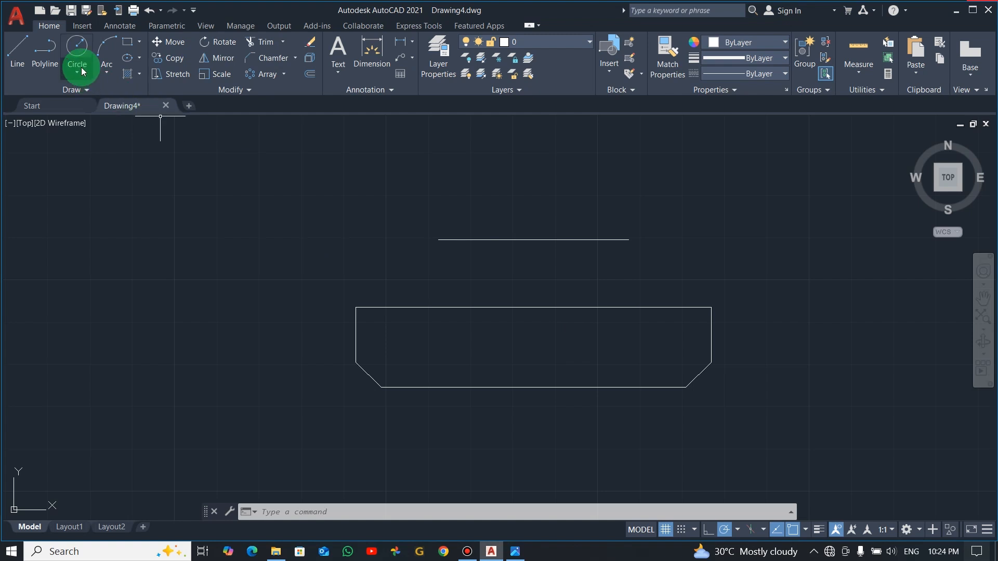
{"action": "left_click", "coordinate": [78, 45]}
{"action": "left_click", "coordinate": [629, 240]}
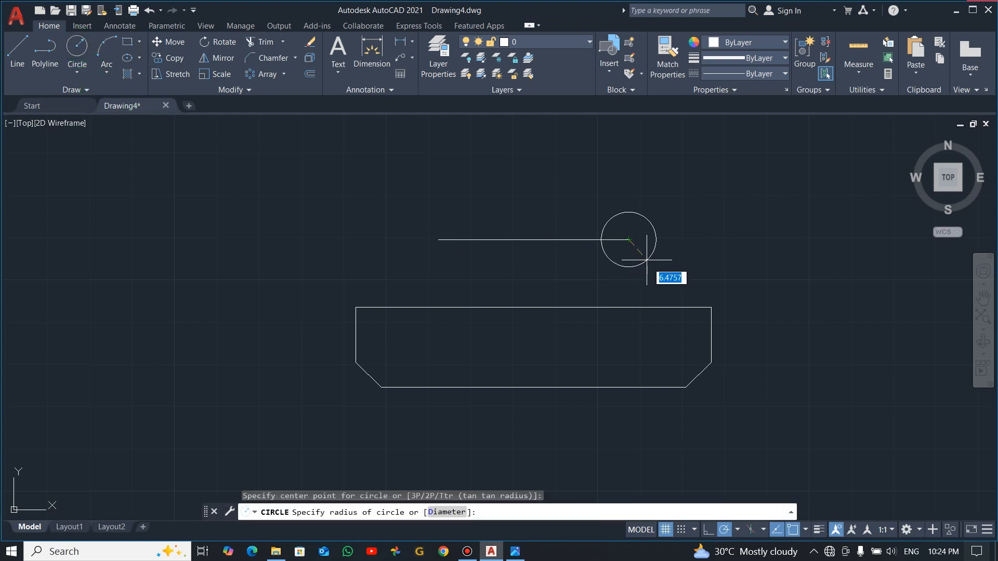
{"action": "type", "text": "8"}
{"action": "key", "text": "Return"}
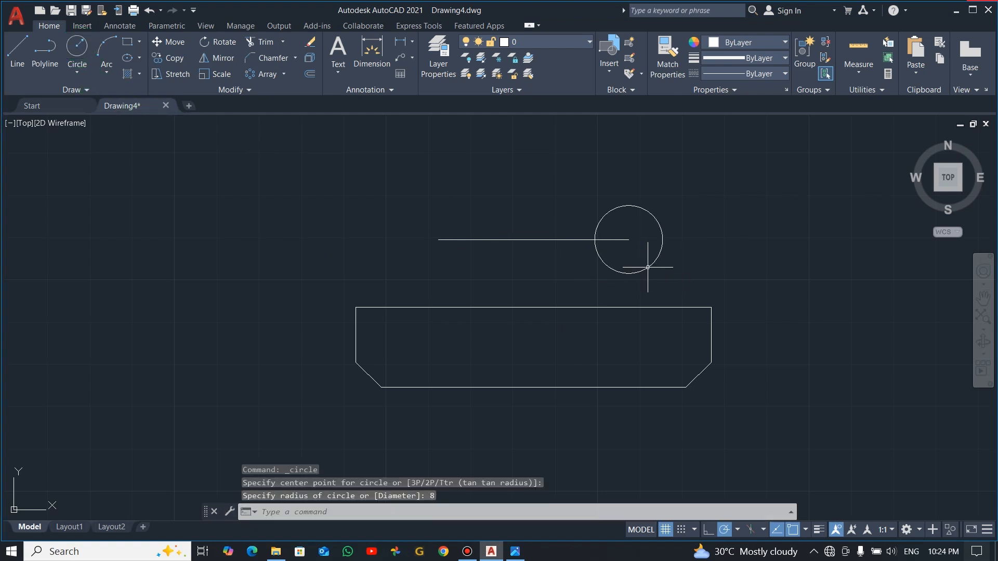
- Draw a concentric circle of diameter 7 at the same right end of the line
{"action": "left_click", "coordinate": [86, 77]}
{"action": "left_click", "coordinate": [121, 117]}
{"action": "left_click", "coordinate": [629, 240]}
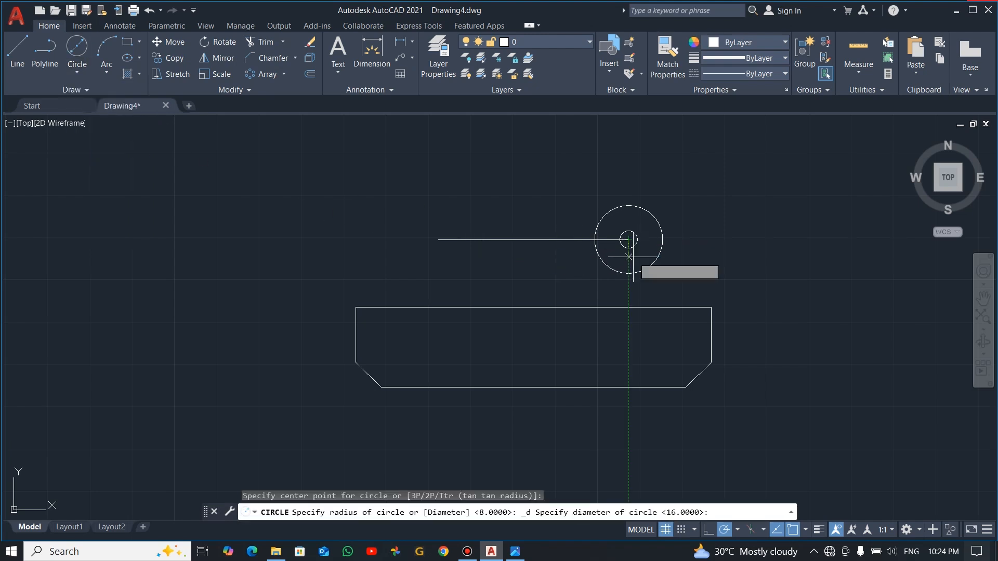
{"action": "type", "text": "7"}
{"action": "key", "text": "Return"}
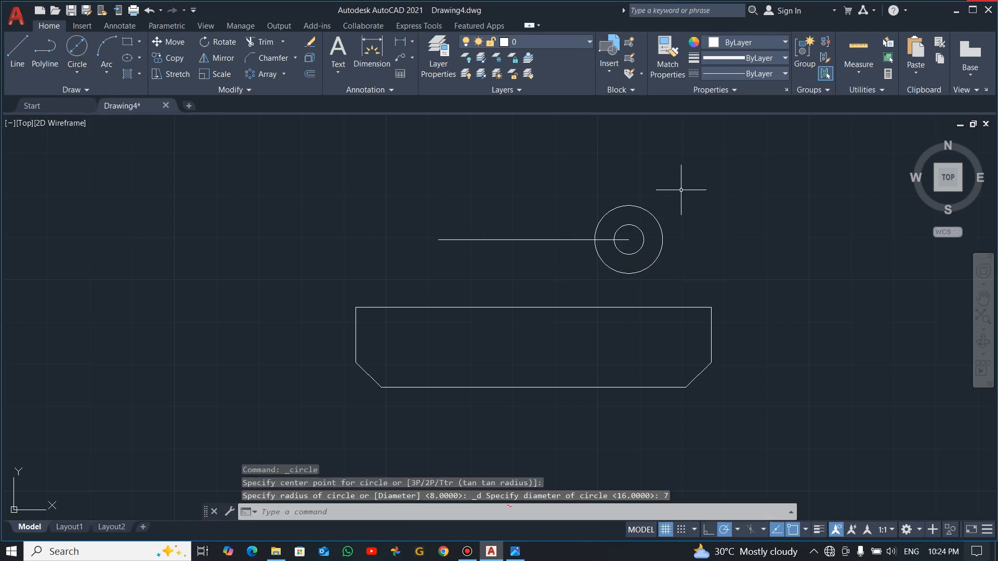
- Copy both concentric circles from the right end of the 45-long line to its left end
{"action": "left_click", "coordinate": [679, 189]}
{"action": "left_click", "coordinate": [631, 243]}
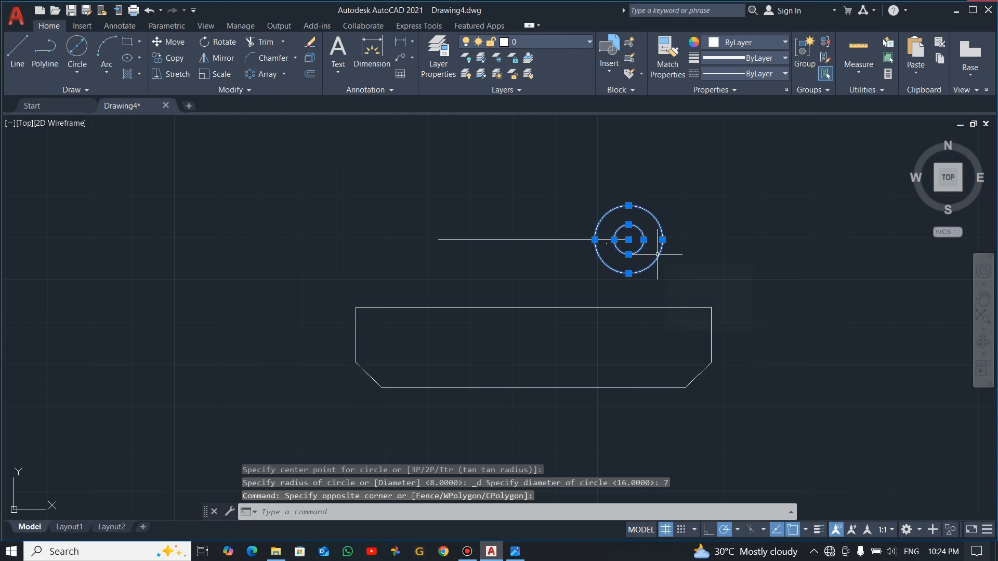
{"action": "type", "text": "co"}
{"action": "key", "text": "Return"}
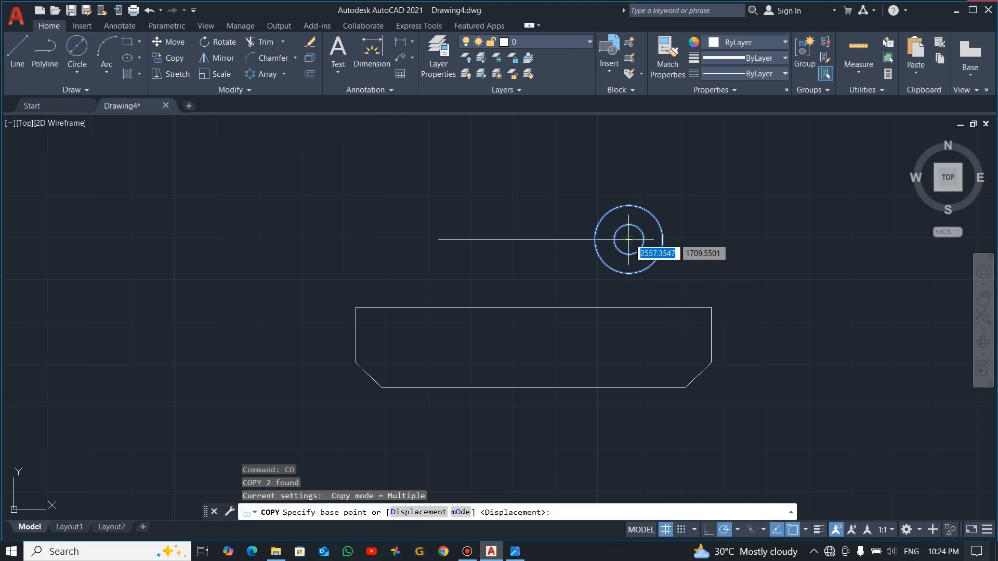
{"action": "left_click", "coordinate": [629, 240]}
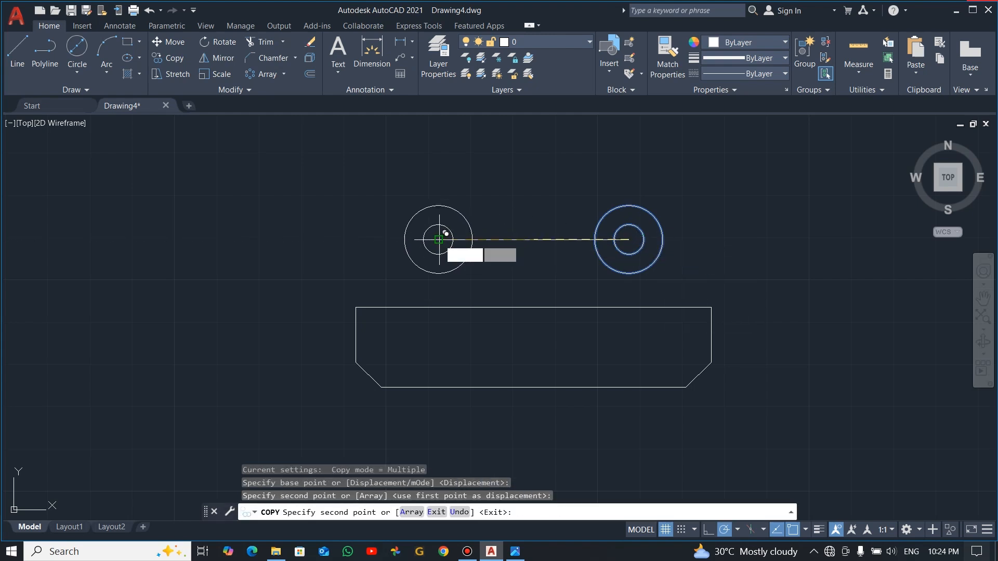
{"action": "key", "text": "Escape"}
- Check the upper block's width in the reference image and draw a horizontal line 23 long above the circles
{"action": "key", "text": "alt+Tab"}
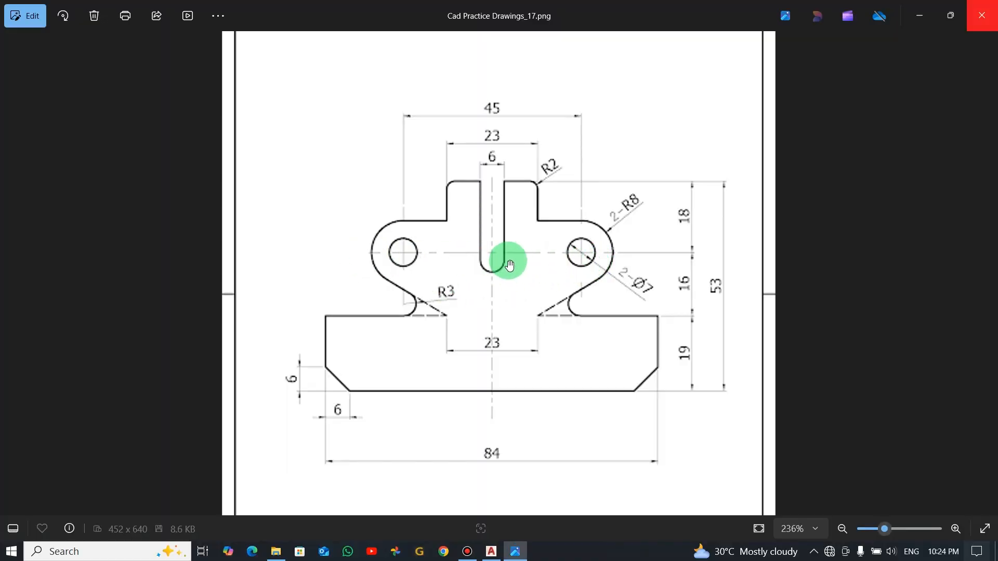
{"action": "key", "text": "alt+Tab"}
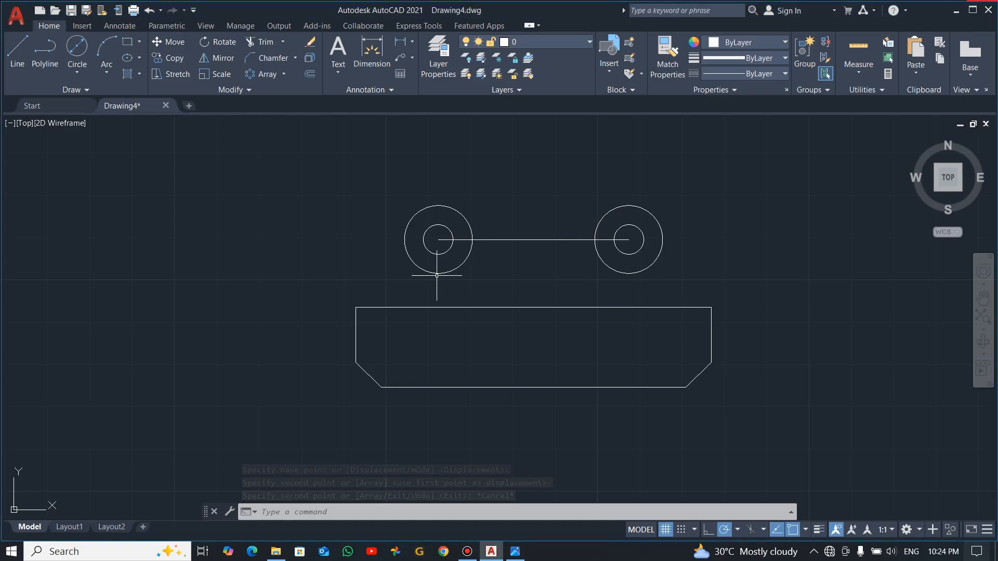
{"action": "middle_click_drag", "start_coordinate": [530, 238], "coordinate": [524, 292]}
{"action": "key", "text": "alt+Tab"}
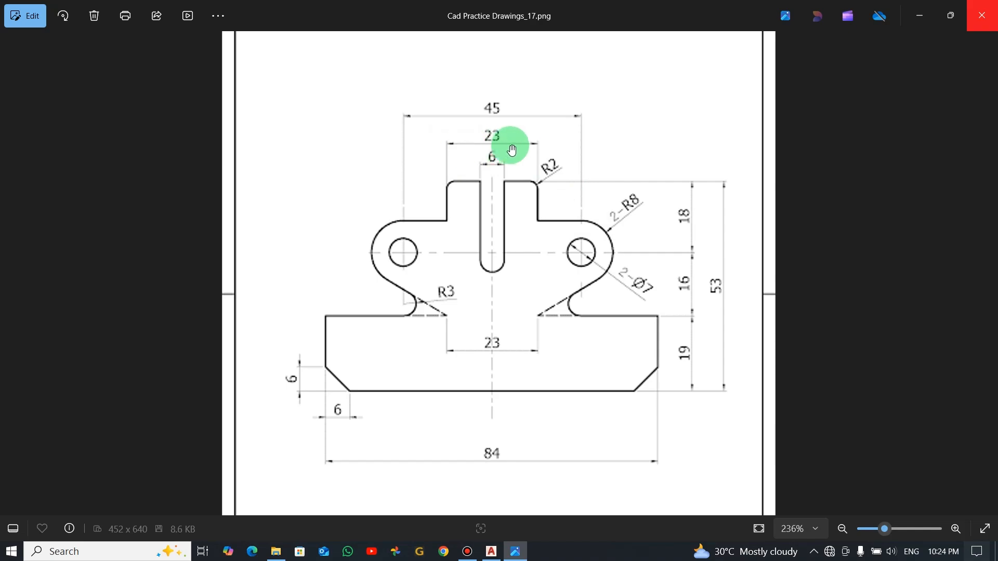
{"action": "key", "text": "alt+Tab"}
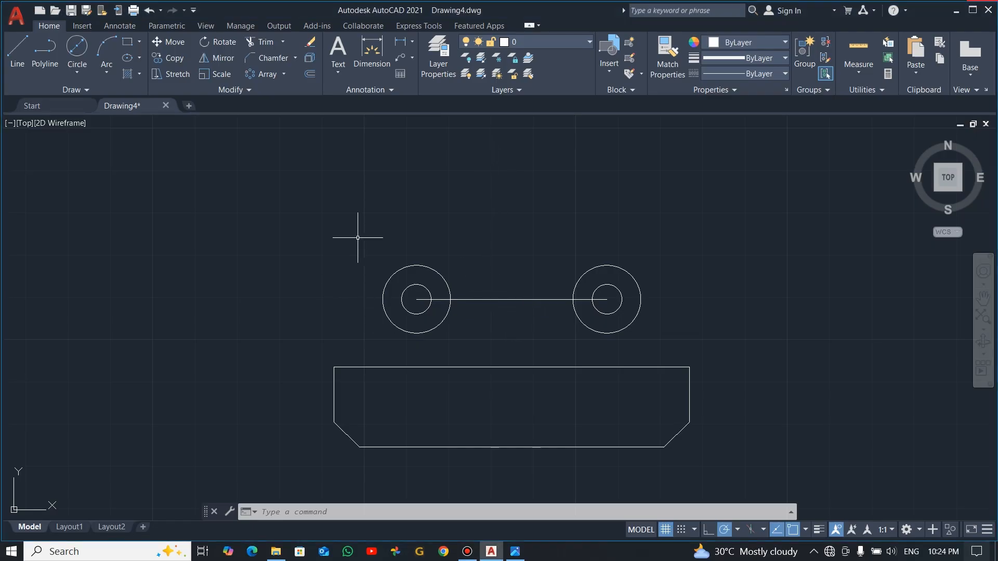
{"action": "type", "text": "l"}
{"action": "key", "text": "Return"}
{"action": "left_click", "coordinate": [378, 225]}
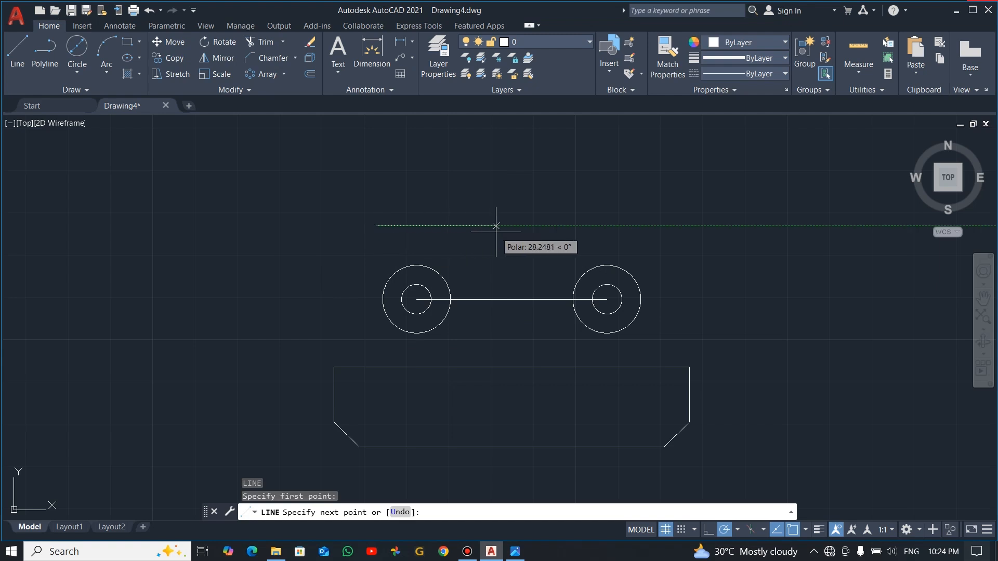
{"action": "type", "text": "23"}
{"action": "key", "text": "Return"}
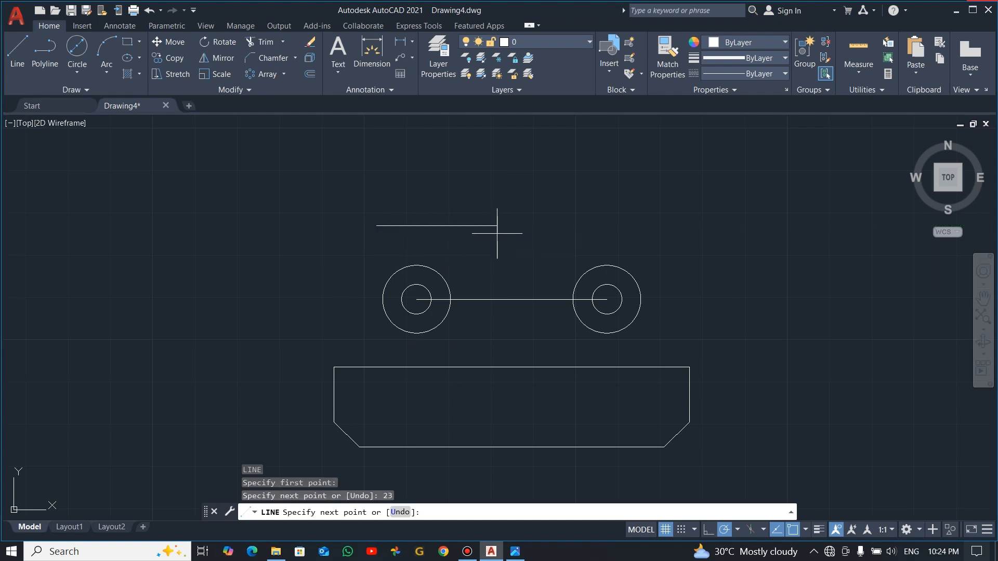
{"action": "key", "text": "Escape"}
- Place the 23-long line by its midpoint onto the midpoint of the line between the circle centers
{"action": "left_click", "coordinate": [494, 244]}
{"action": "left_click", "coordinate": [424, 205]}
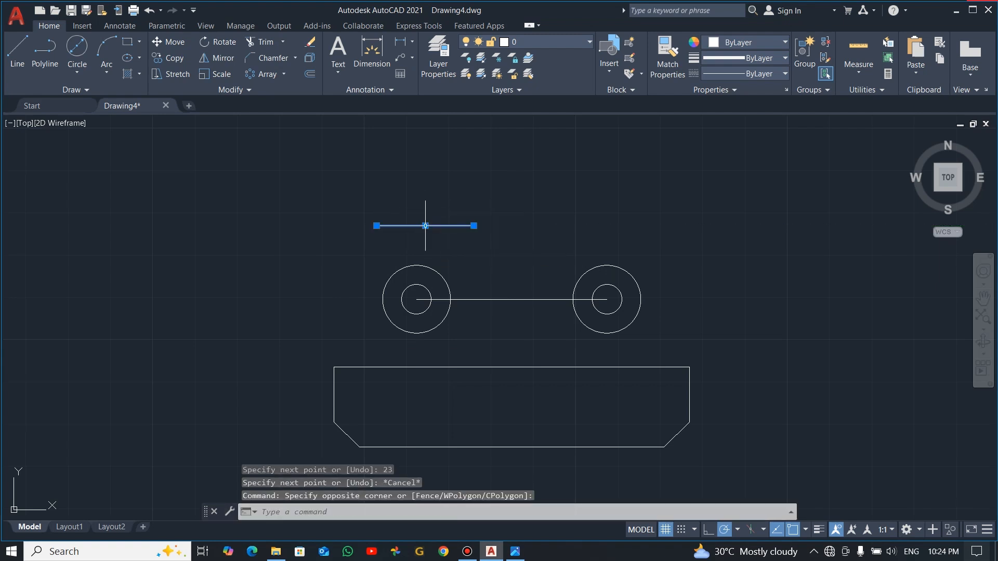
{"action": "left_click", "coordinate": [425, 226]}
{"action": "left_click", "coordinate": [511, 300]}
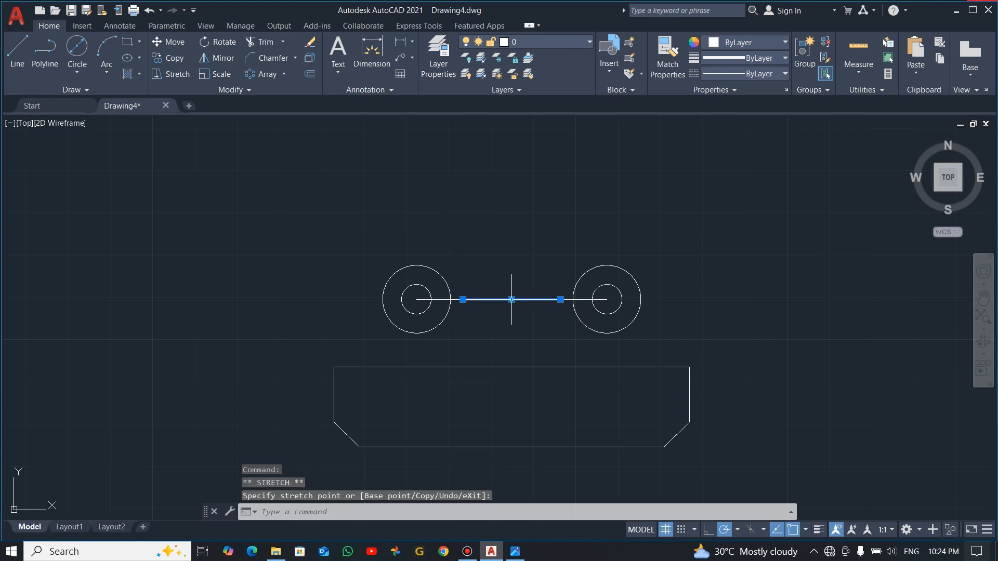
- Move the 23-long line straight up by 18 from the circle centers, checking the distance in the reference image
{"action": "type", "text": "m"}
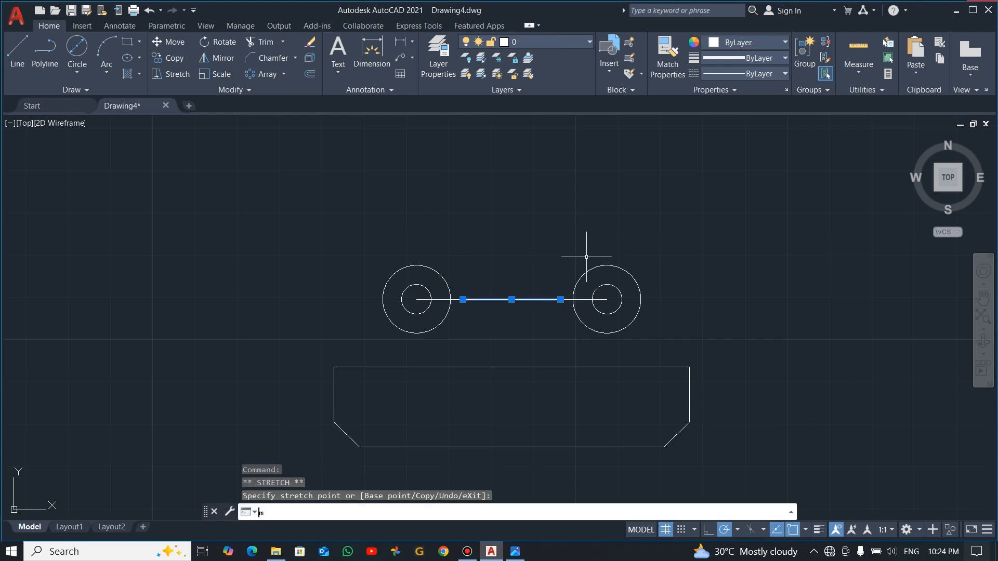
{"action": "key", "text": "Return"}
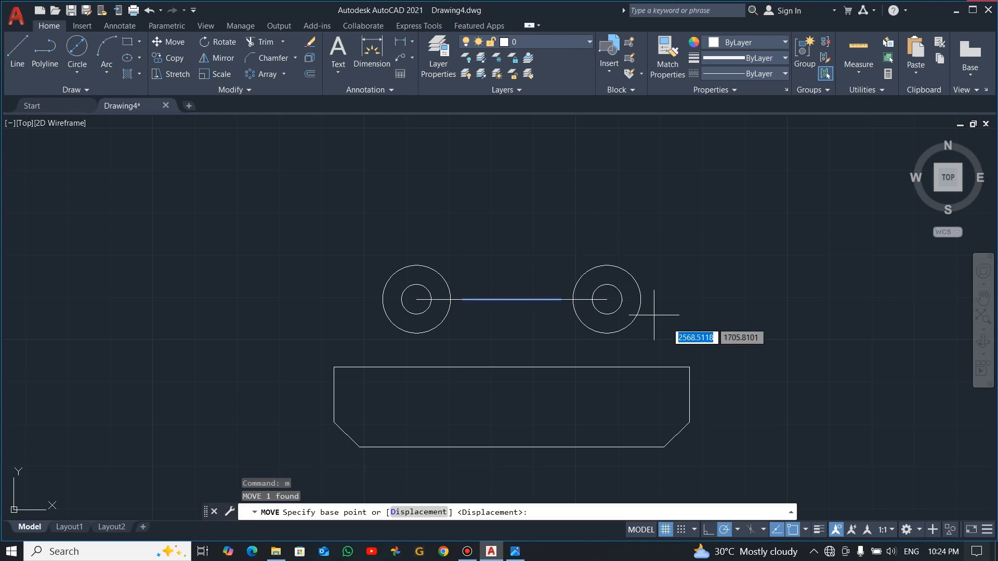
{"action": "left_click", "coordinate": [675, 333]}
{"action": "key", "text": "alt+Tab"}
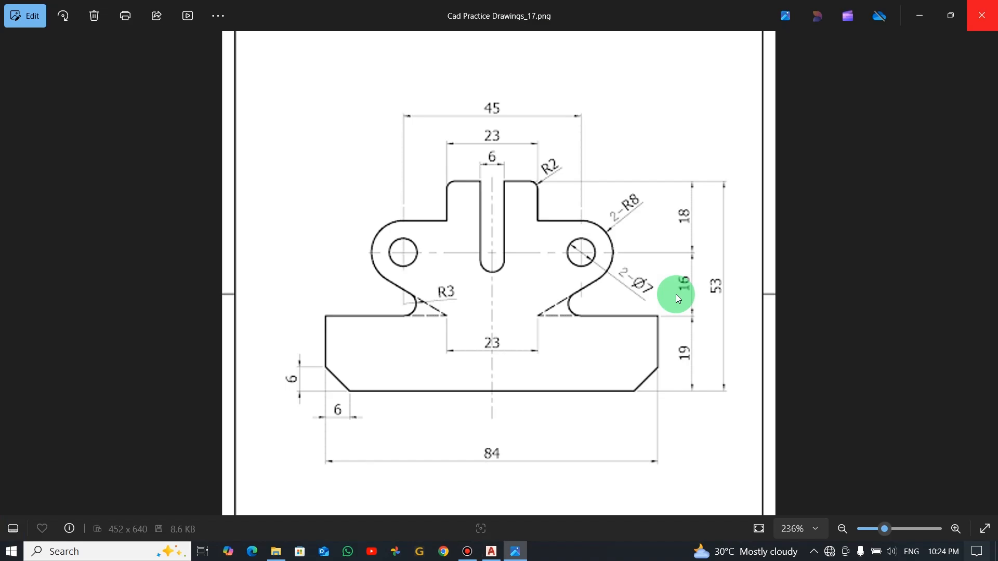
{"action": "key", "text": "alt+Tab"}
{"action": "type", "text": "18"}
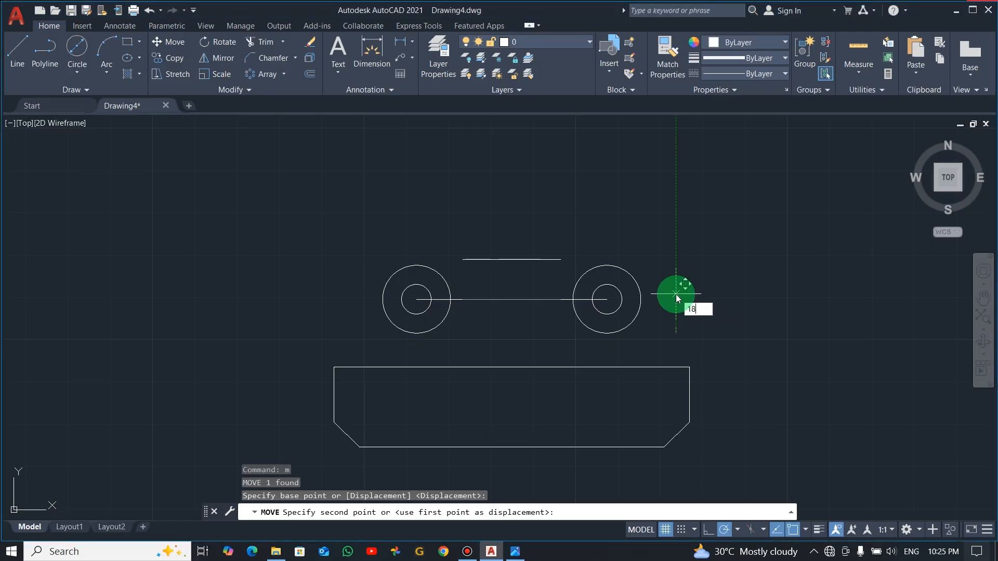
{"action": "key", "text": "Return"}
{"action": "key", "text": "Escape"}
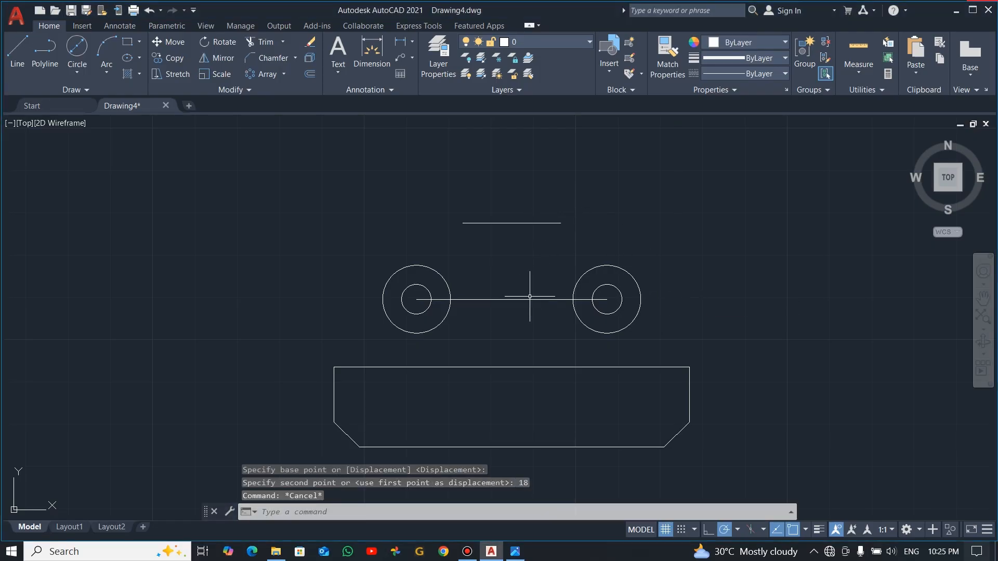
- Delete the horizontal line connecting the centers of the two circle pairs
{"action": "left_click", "coordinate": [520, 307]}
{"action": "left_click", "coordinate": [502, 262]}
{"action": "key", "text": "Delete"}
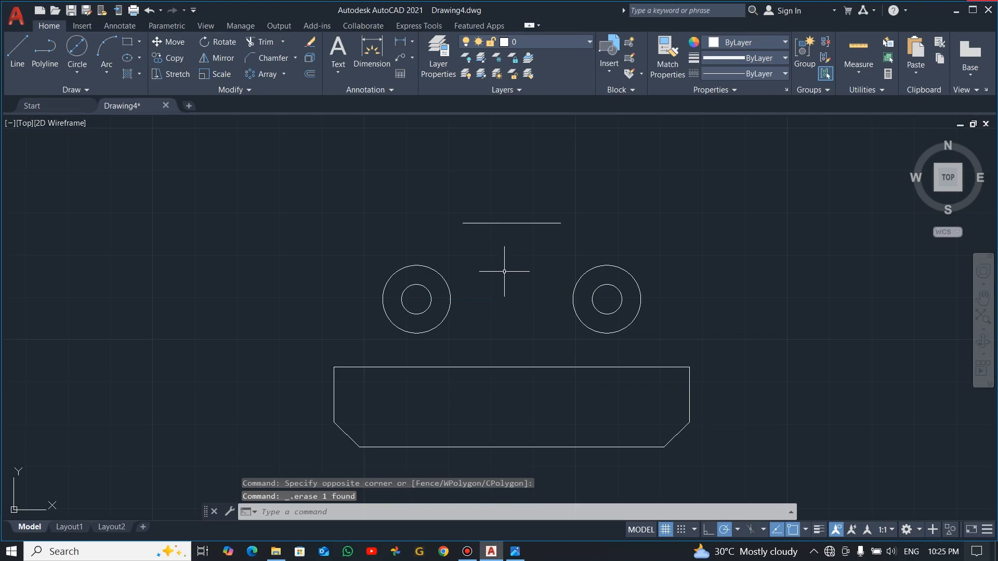
- Draw the left shoulder from the left outer circle's top quadrant horizontally, then vertically up to the 23-long line's left end
{"action": "key", "text": "alt+Tab"}
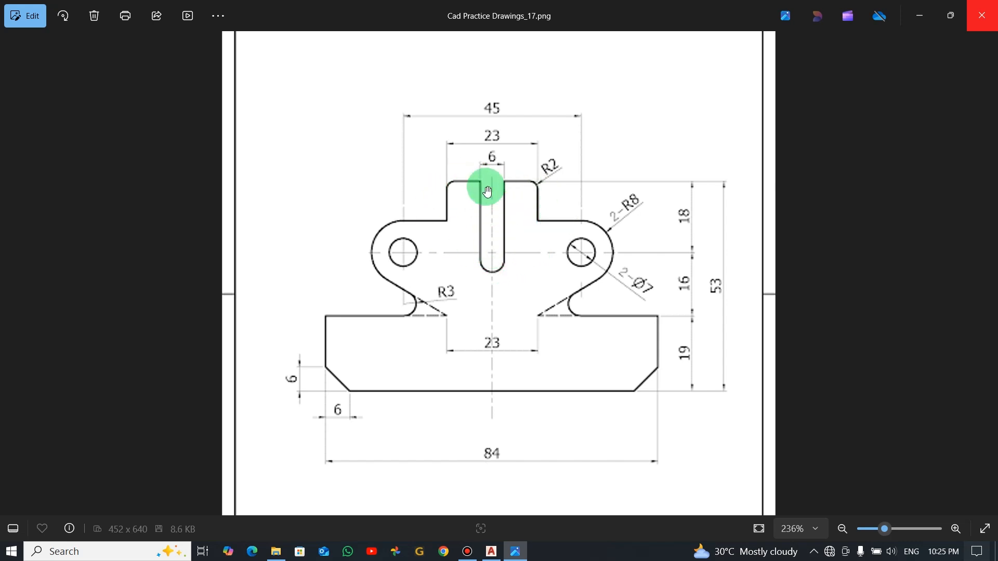
{"action": "key", "text": "alt+Tab"}
{"action": "type", "text": "l"}
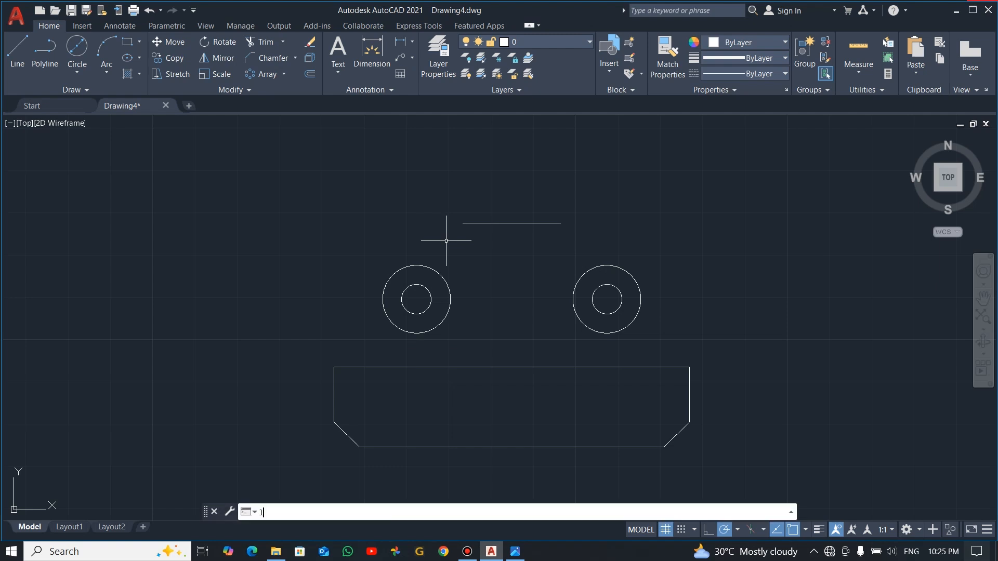
{"action": "key", "text": "Return"}
{"action": "left_click", "coordinate": [416, 265]}
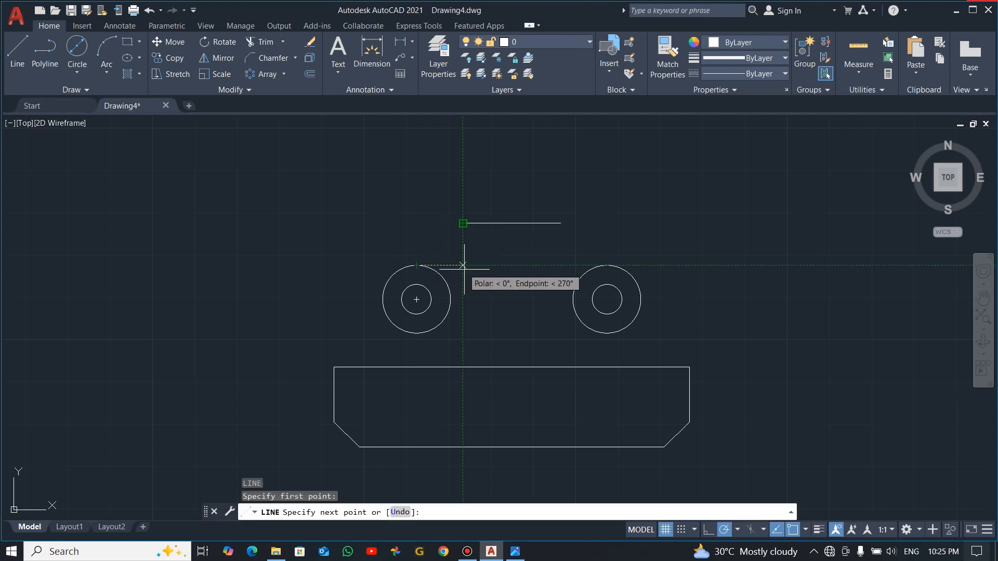
{"action": "left_click", "coordinate": [463, 265]}
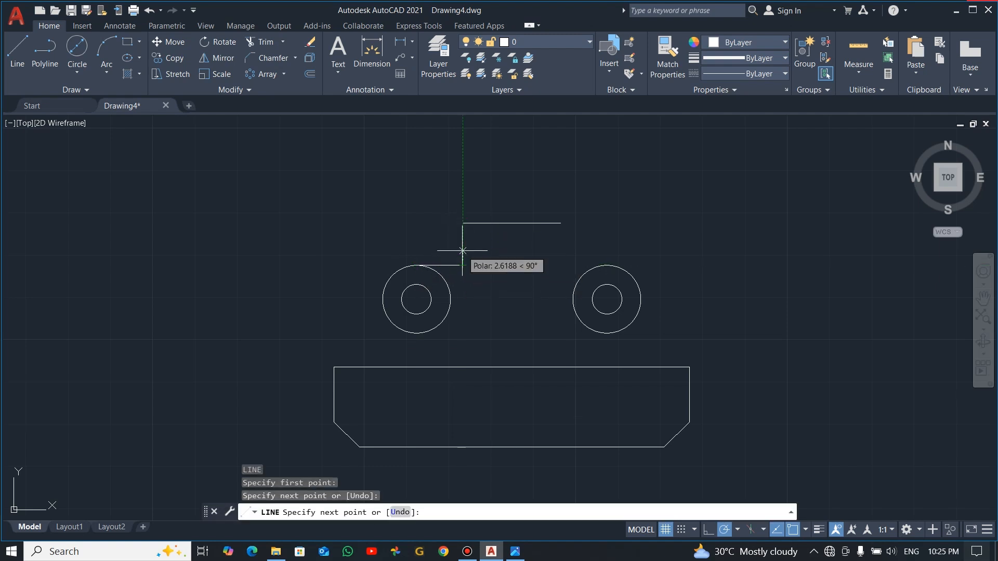
{"action": "left_click", "coordinate": [464, 223]}
{"action": "key", "text": "Escape"}
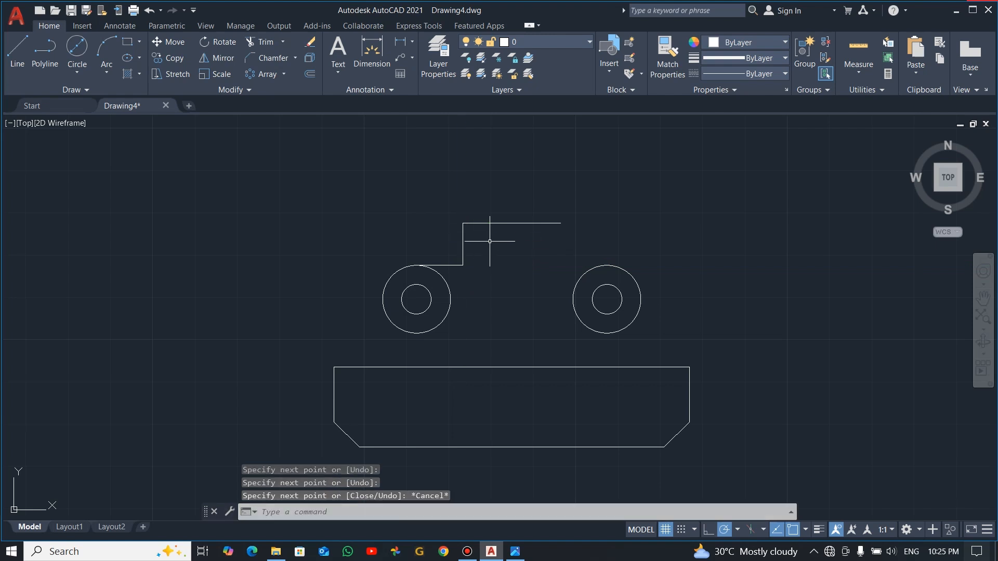
- Draw the right shoulder from the right outer circle's top quadrant horizontally, then vertically up to the 23-long line's right end
{"action": "type", "text": "l"}
{"action": "key", "text": "Return"}
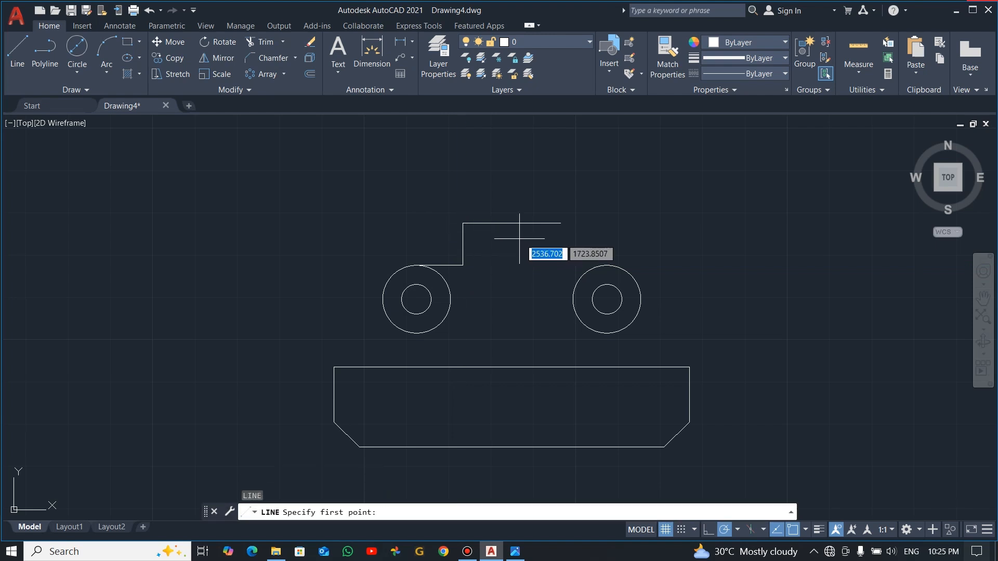
{"action": "left_click", "coordinate": [607, 265]}
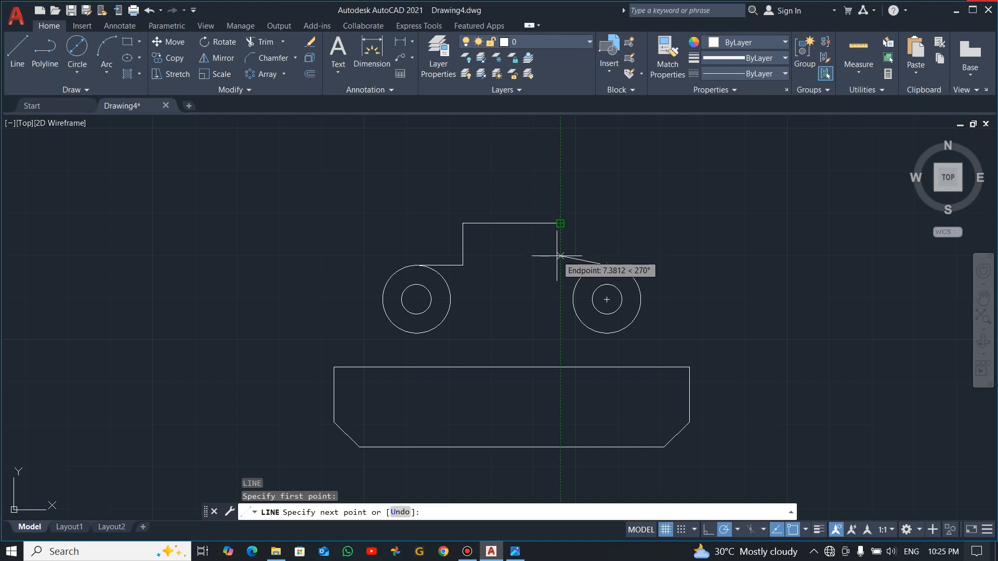
{"action": "left_click", "coordinate": [560, 266]}
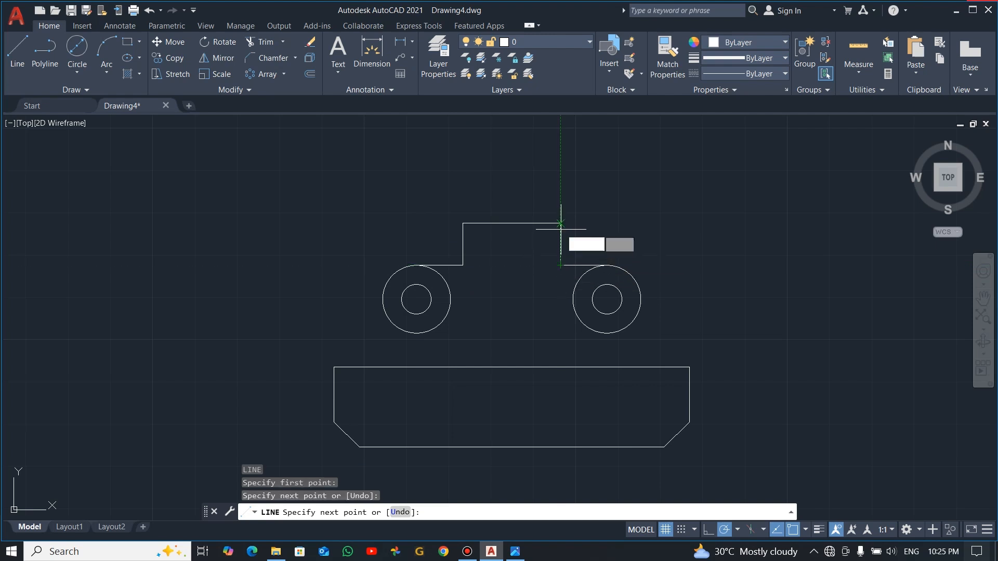
{"action": "left_click", "coordinate": [560, 224]}
{"action": "key", "text": "Escape"}
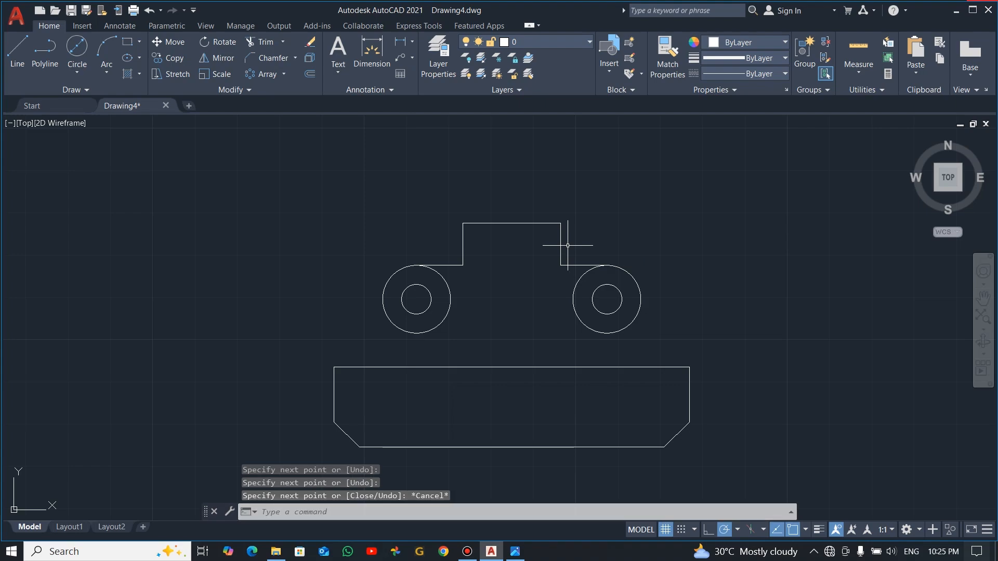
- Draw a vertical centerline from the midpoint of the base's top edge to the midpoint of the upper block's top edge
{"action": "key", "text": "alt+Tab"}
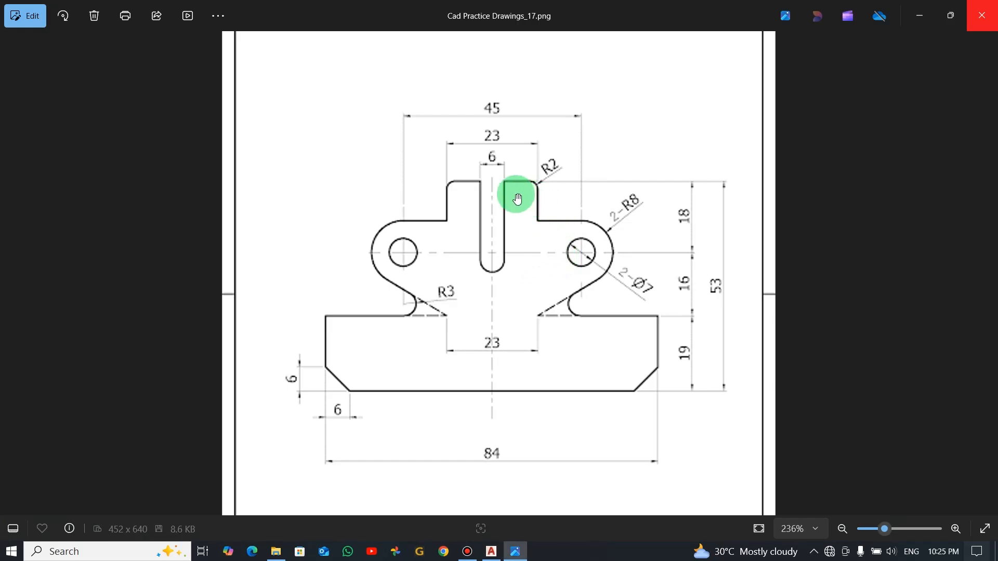
{"action": "key", "text": "alt+Tab"}
{"action": "left_click", "coordinate": [498, 255]}
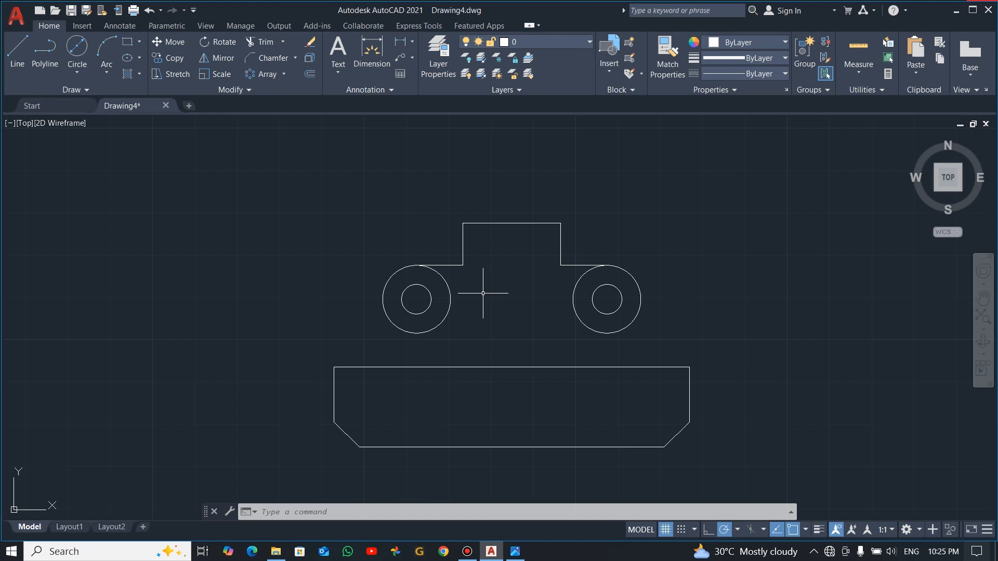
{"action": "type", "text": "l"}
{"action": "key", "text": "Return"}
{"action": "left_click", "coordinate": [511, 368]}
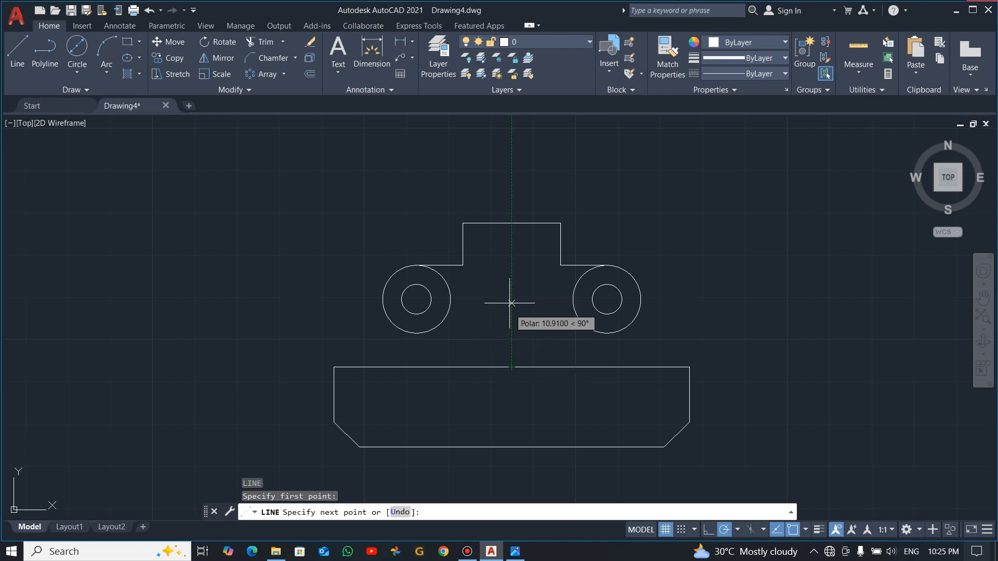
{"action": "left_click", "coordinate": [512, 224]}
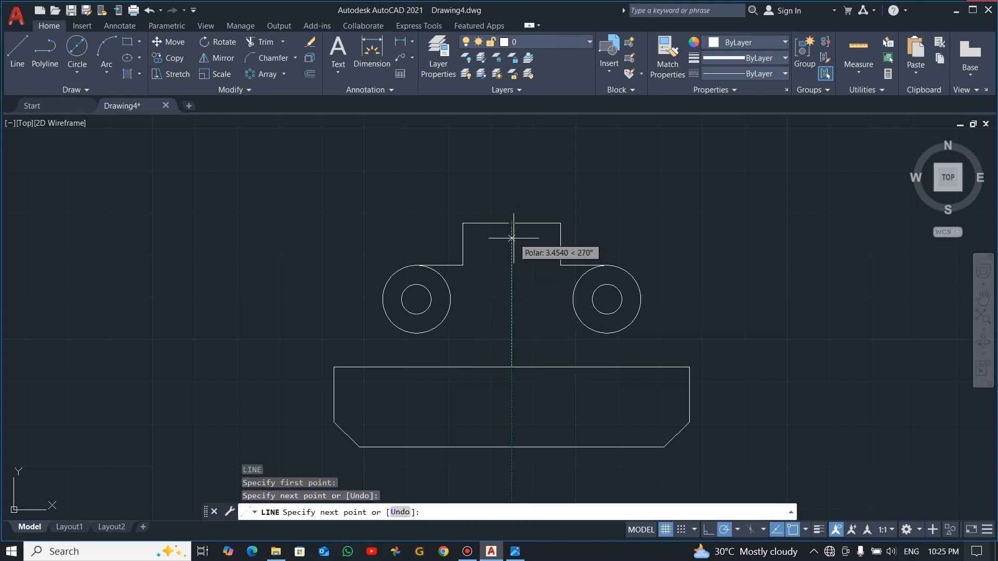
{"action": "key", "text": "Escape"}
- Check the slot width in the reference image and offset the vertical centerline by 3 to both sides
{"action": "key", "text": "alt+Tab"}
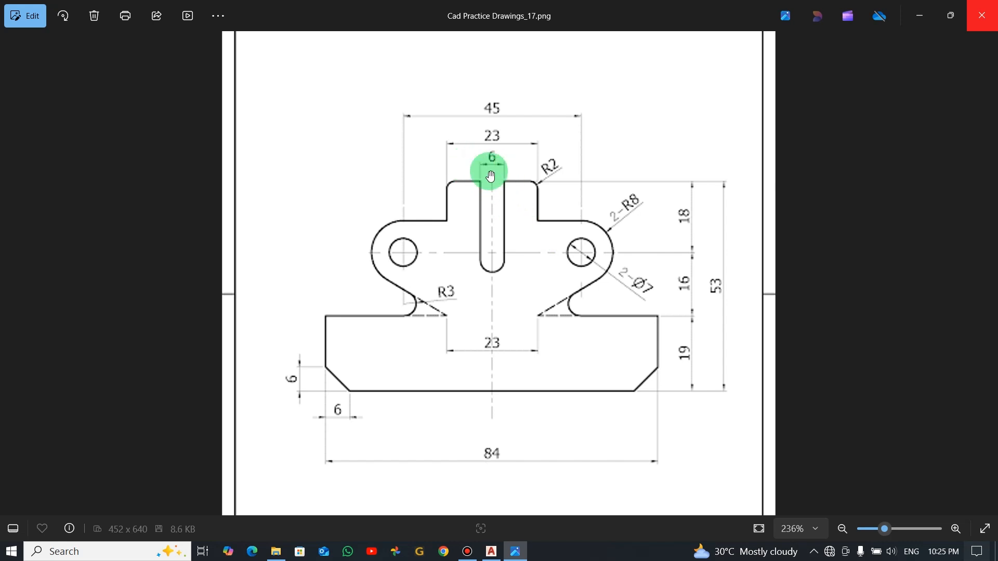
{"action": "key", "text": "alt+Tab"}
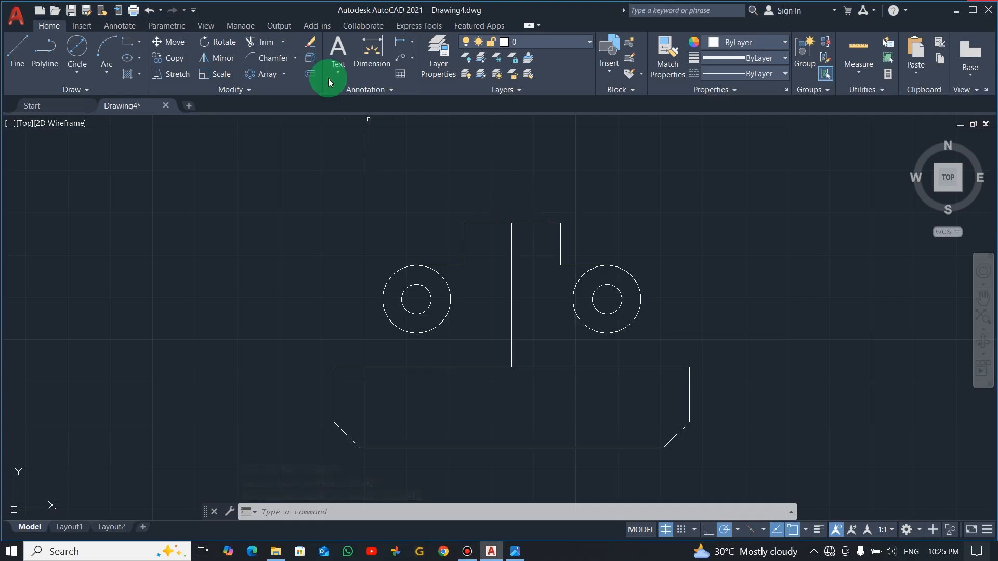
{"action": "left_click", "coordinate": [313, 73]}
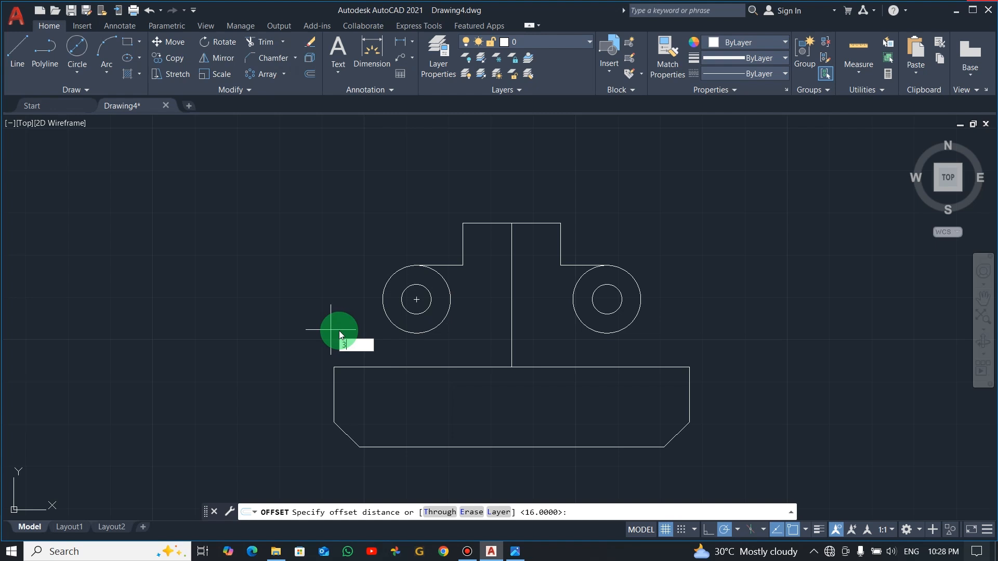
{"action": "key", "text": "Return"}
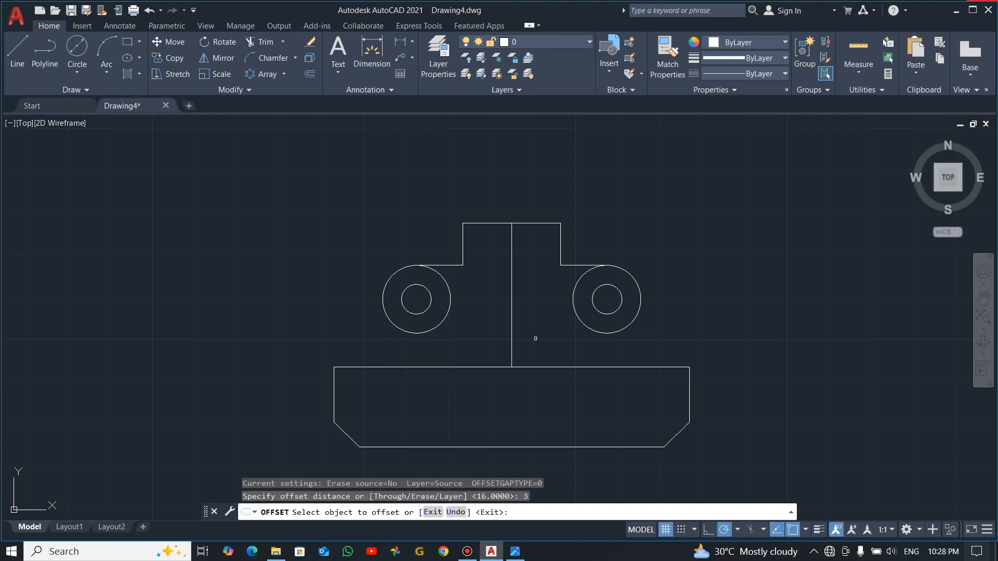
{"action": "left_click", "coordinate": [510, 321]}
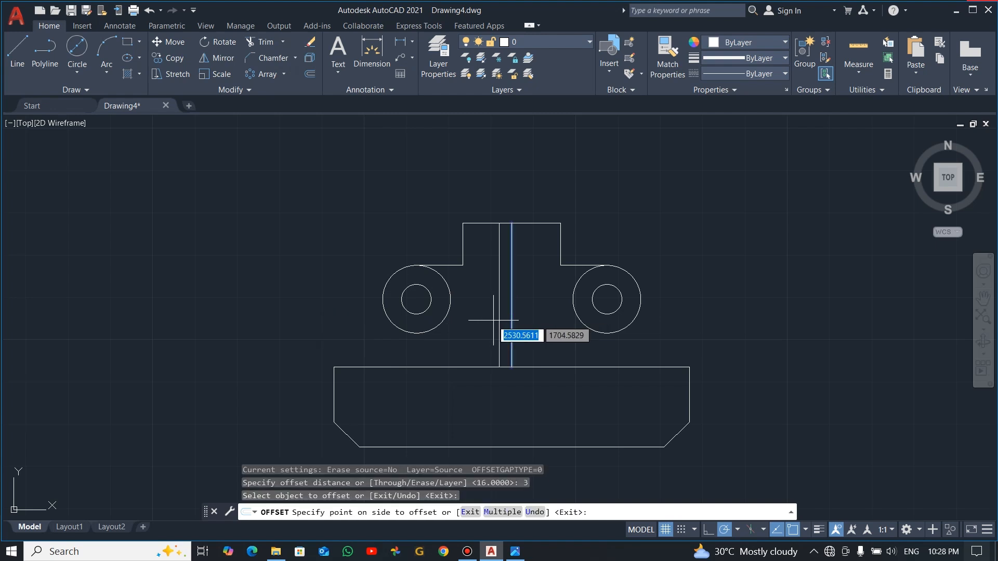
{"action": "left_click", "coordinate": [493, 321]}
{"action": "left_click", "coordinate": [513, 320]}
{"action": "left_click", "coordinate": [534, 320]}
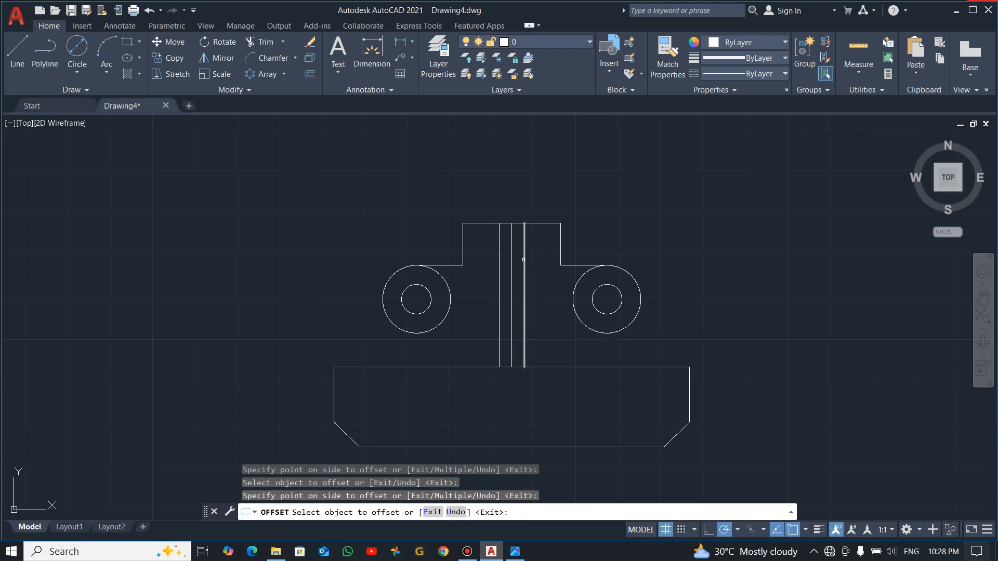
{"action": "key", "text": "Escape"}
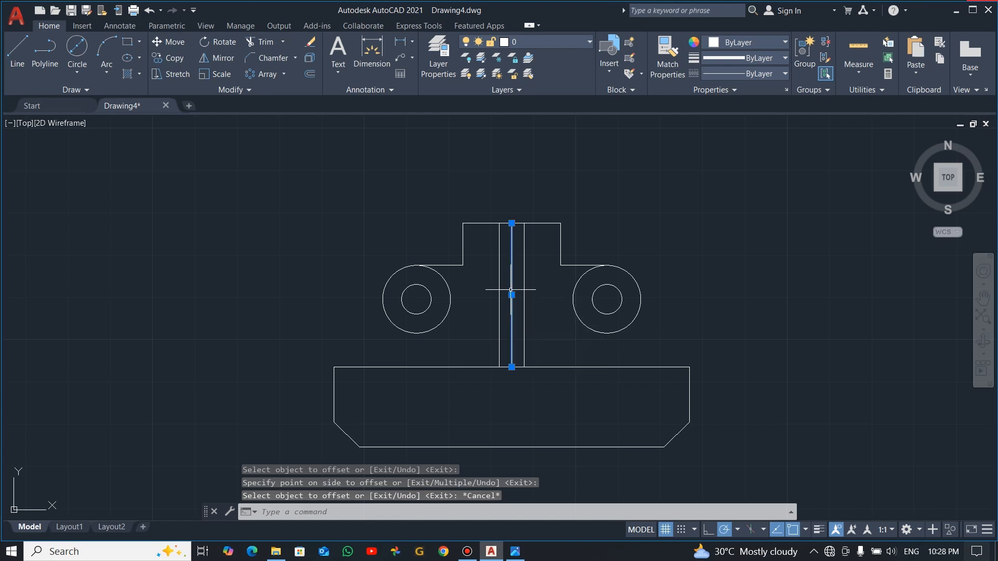
{"action": "key", "text": "Escape"}
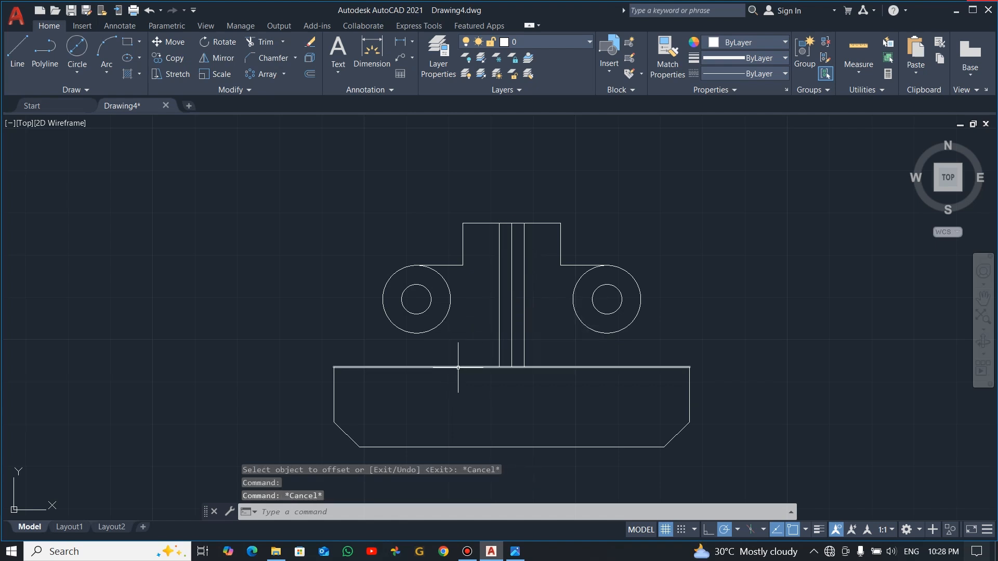
- Check the reference image and stretch the lower end of the upper block's left side down to the base's top edge
{"action": "key", "text": "alt+Tab"}
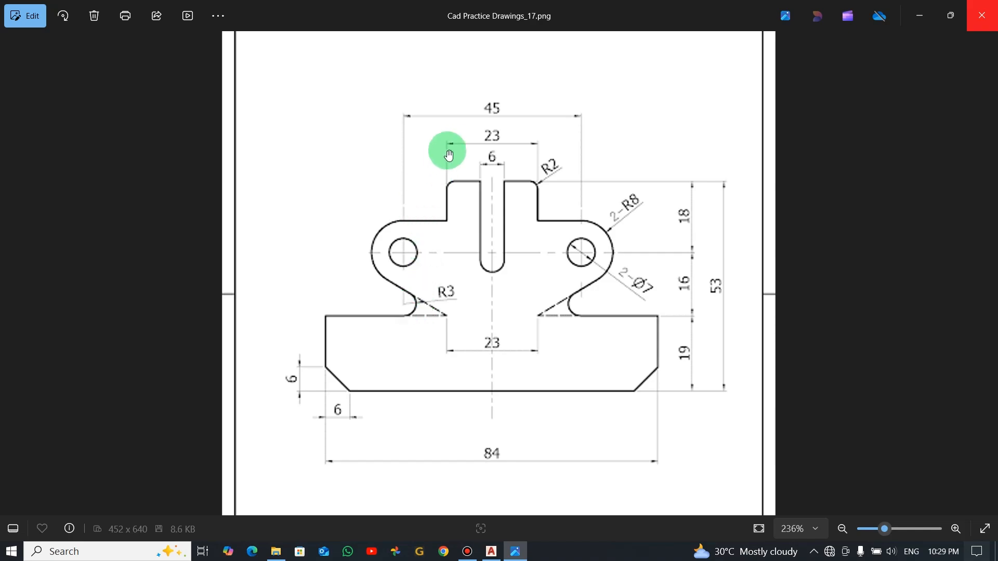
{"action": "key", "text": "alt+Tab"}
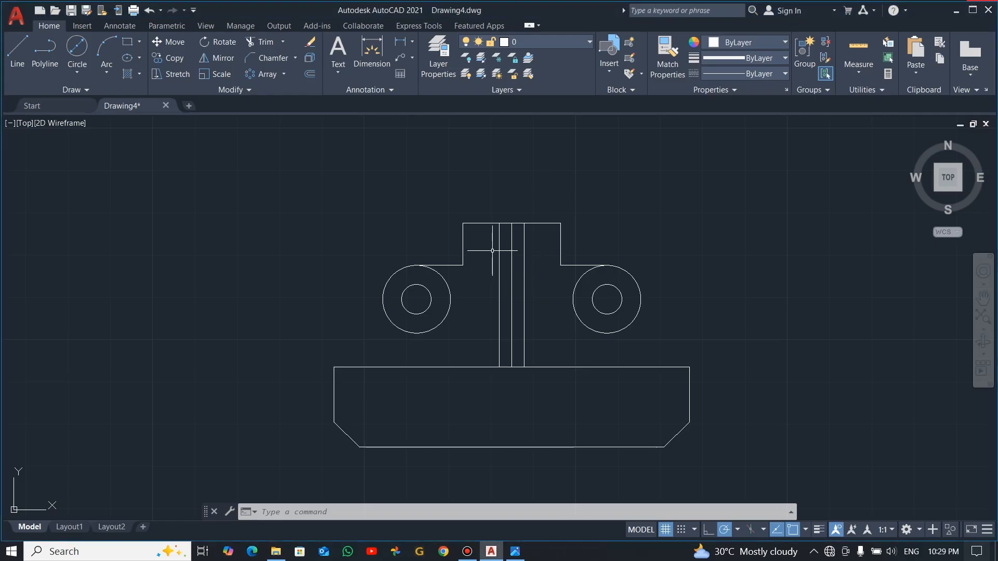
{"action": "key", "text": "Escape"}
{"action": "key", "text": "Escape"}
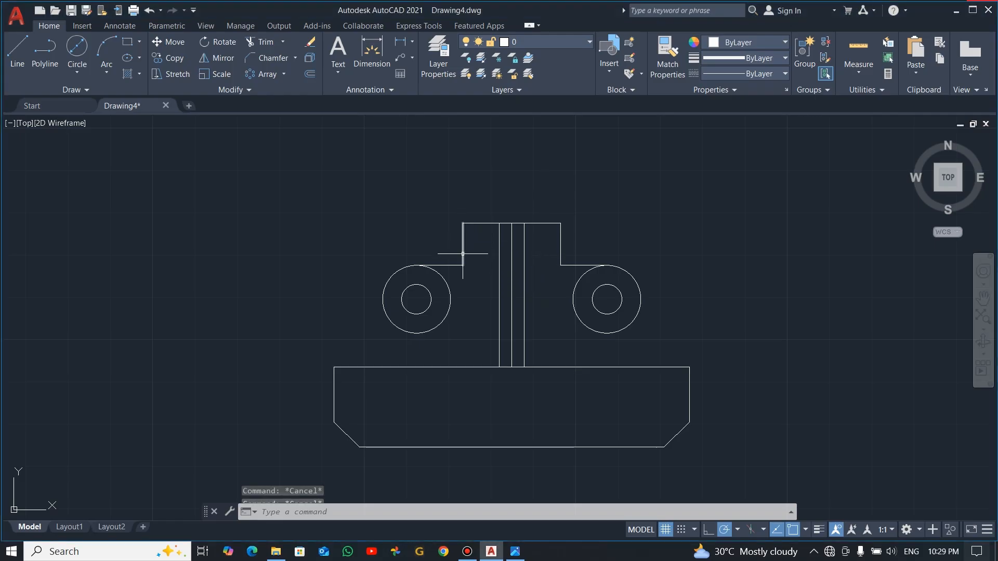
{"action": "left_click", "coordinate": [462, 255]}
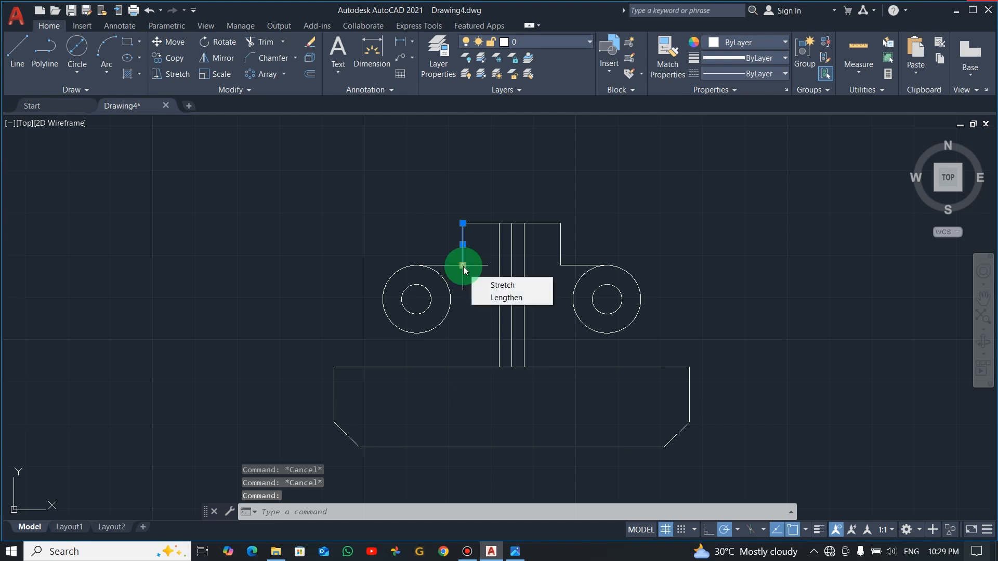
{"action": "left_click", "coordinate": [463, 265]}
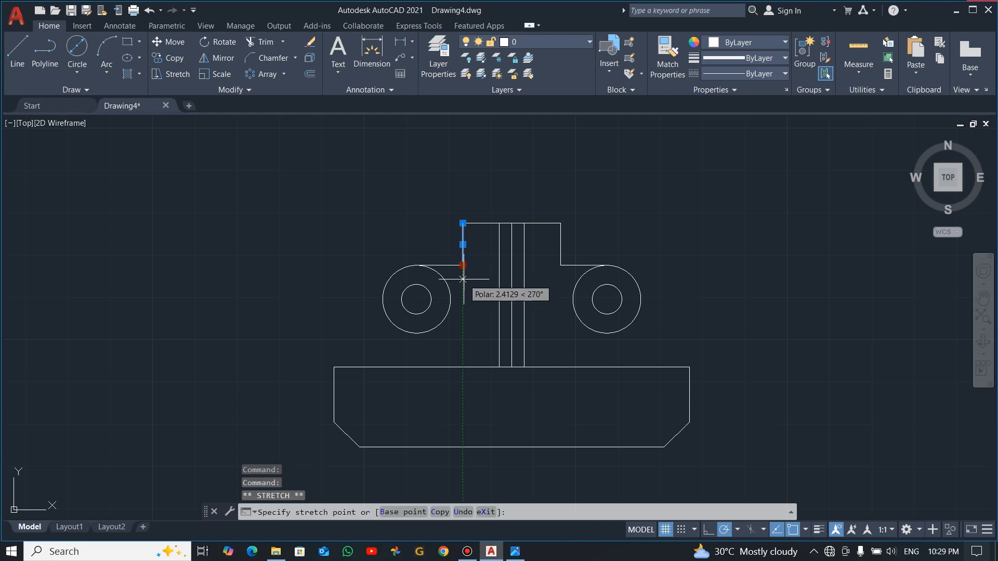
{"action": "left_click", "coordinate": [463, 367]}
{"action": "key", "text": "Escape"}
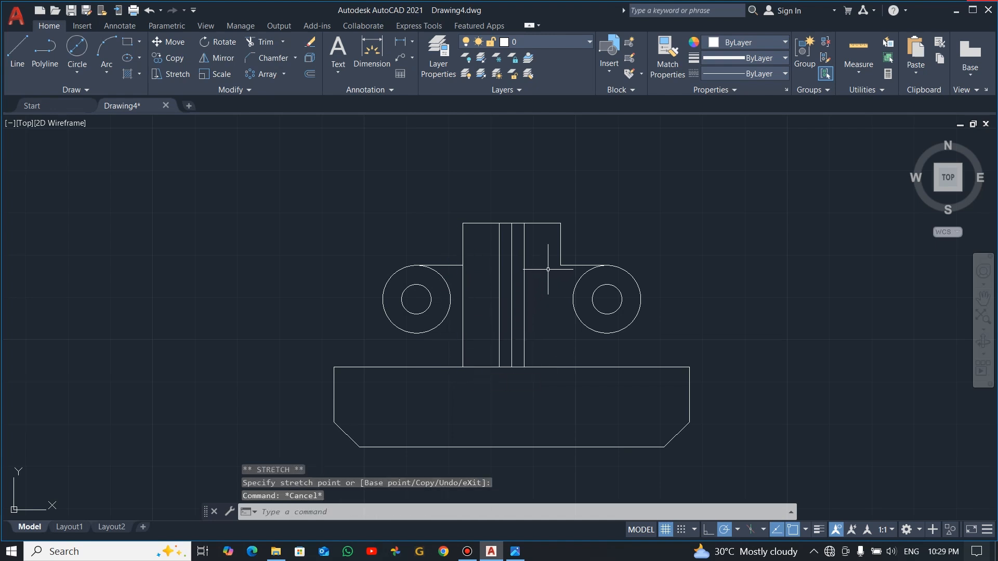
- Stretch the lower end of the upper block's right side down to the base's top edge
{"action": "left_click", "coordinate": [560, 243]}
{"action": "left_click", "coordinate": [561, 265]}
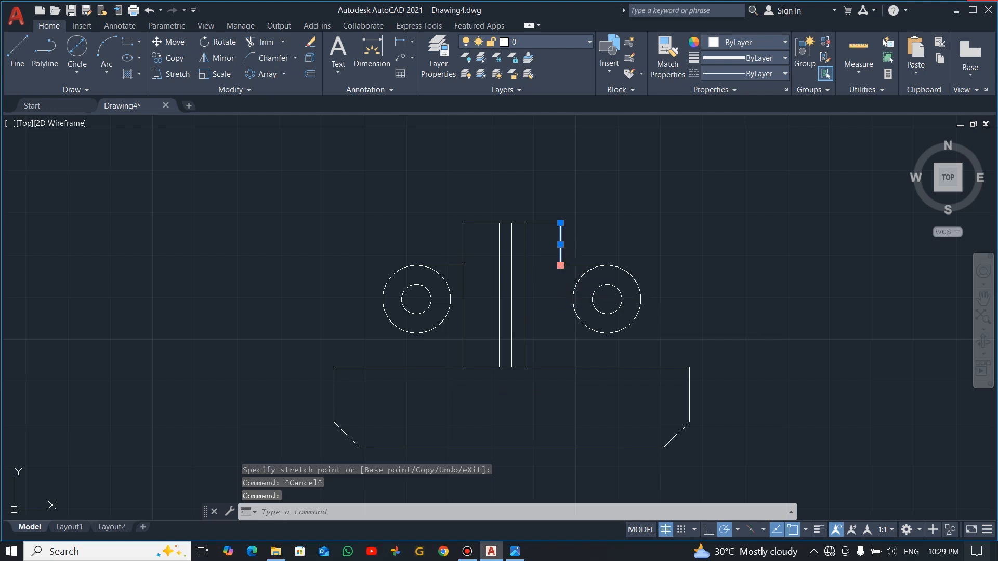
{"action": "left_click", "coordinate": [560, 367]}
{"action": "key", "text": "Escape"}
- Trim the base's top edge between the block sides and the slot, and the block sides below the lugs' top lines
{"action": "type", "text": "tr"}
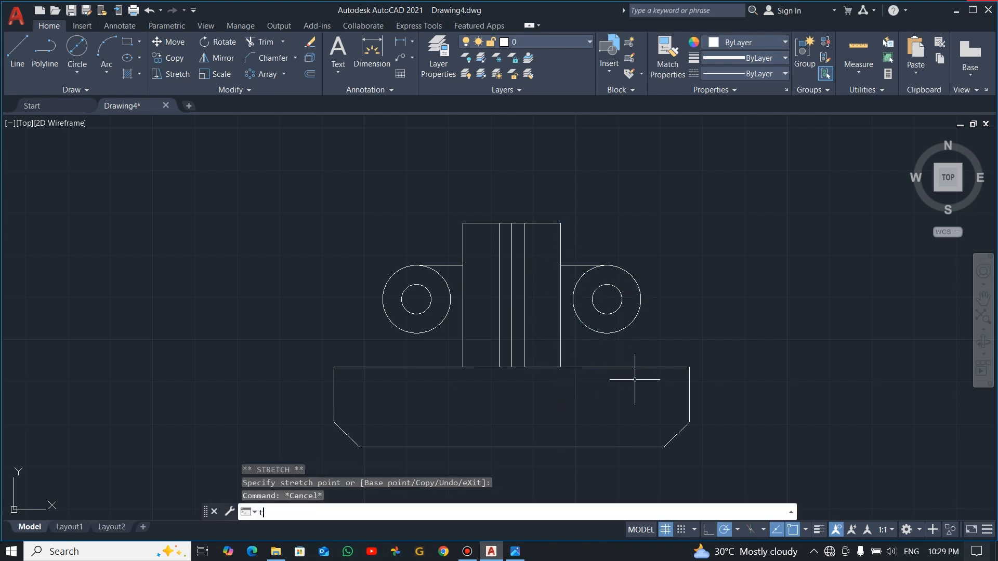
{"action": "key", "text": "Return"}
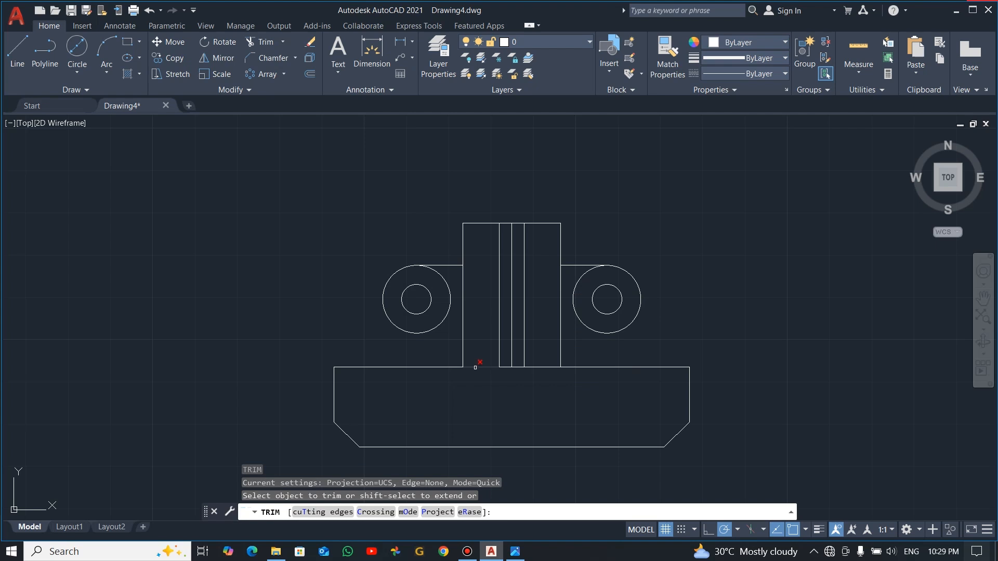
{"action": "left_click", "coordinate": [475, 366]}
{"action": "left_click_drag", "start_coordinate": [538, 338], "coordinate": [544, 379]}
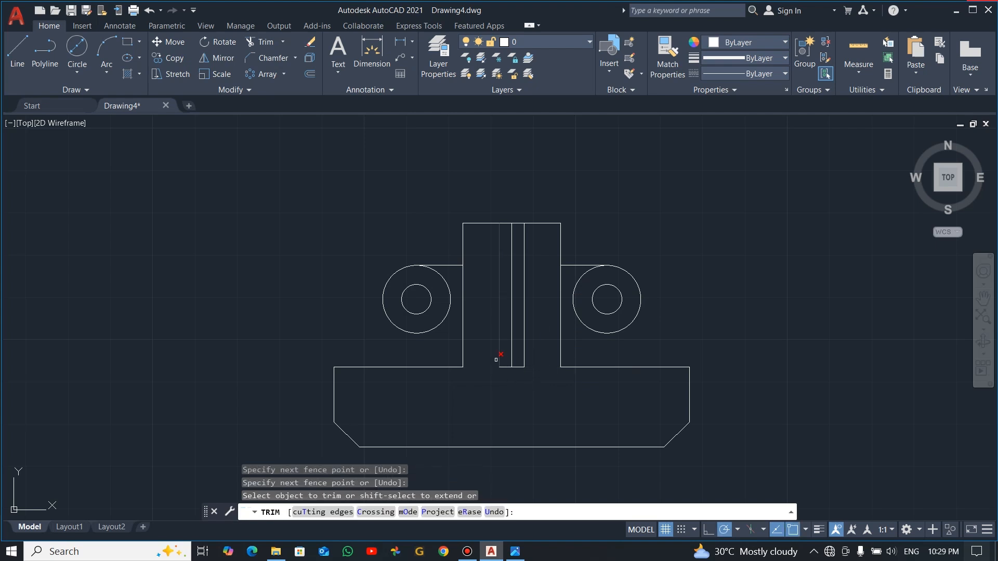
{"action": "left_click_drag", "start_coordinate": [464, 339], "coordinate": [460, 341]}
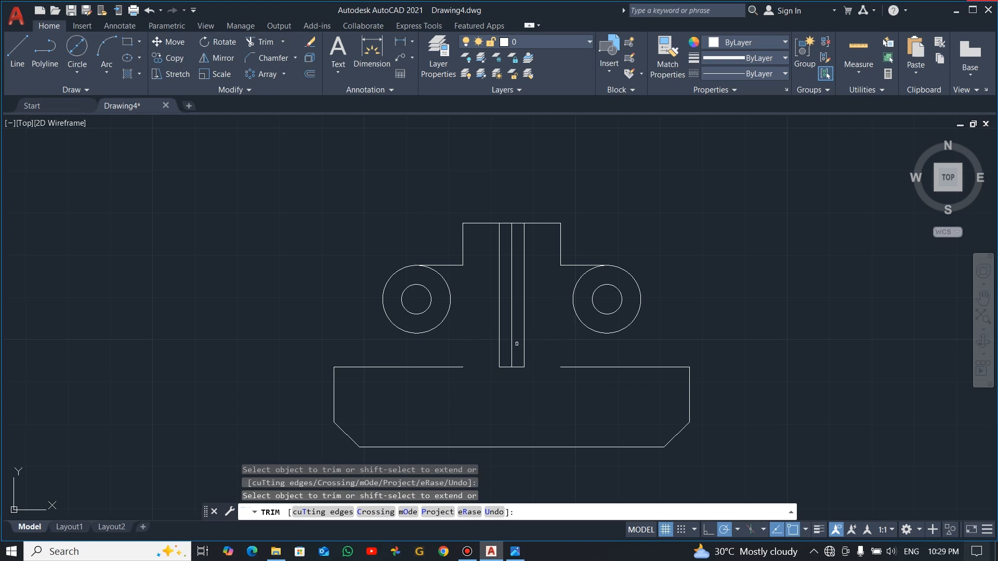
{"action": "key", "text": "Escape"}
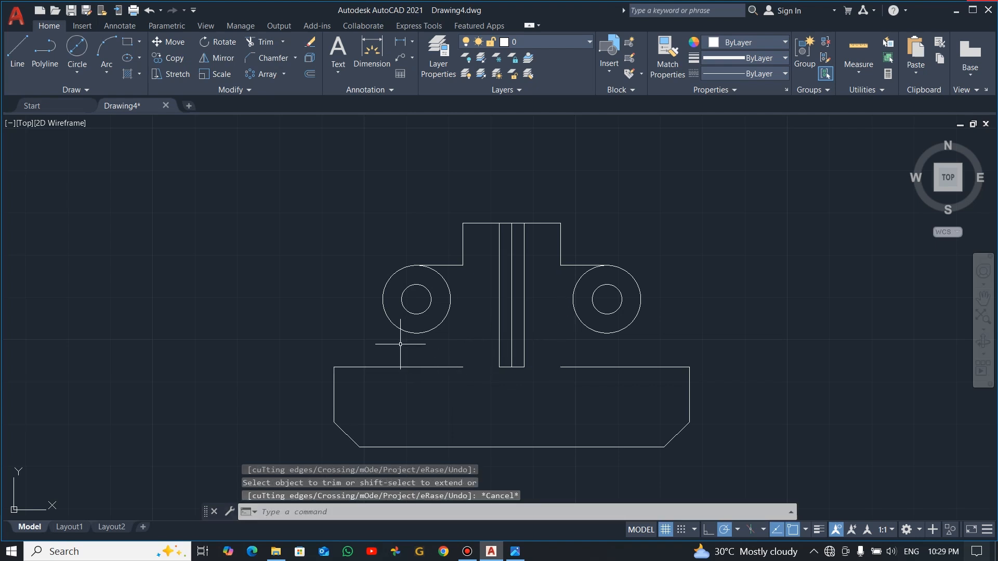
- Draw a line from the inner end of the base's left top edge to a tangent point on the left lug's outer circle
{"action": "left_click", "coordinate": [16, 50]}
{"action": "left_click", "coordinate": [462, 367]}
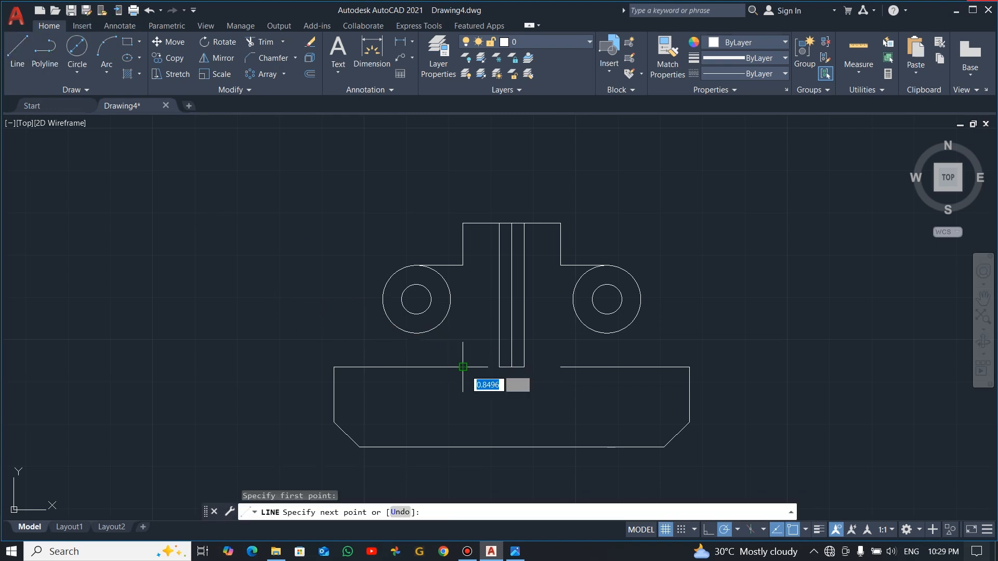
{"action": "left_click", "coordinate": [399, 327]}
{"action": "key", "text": "Escape"}
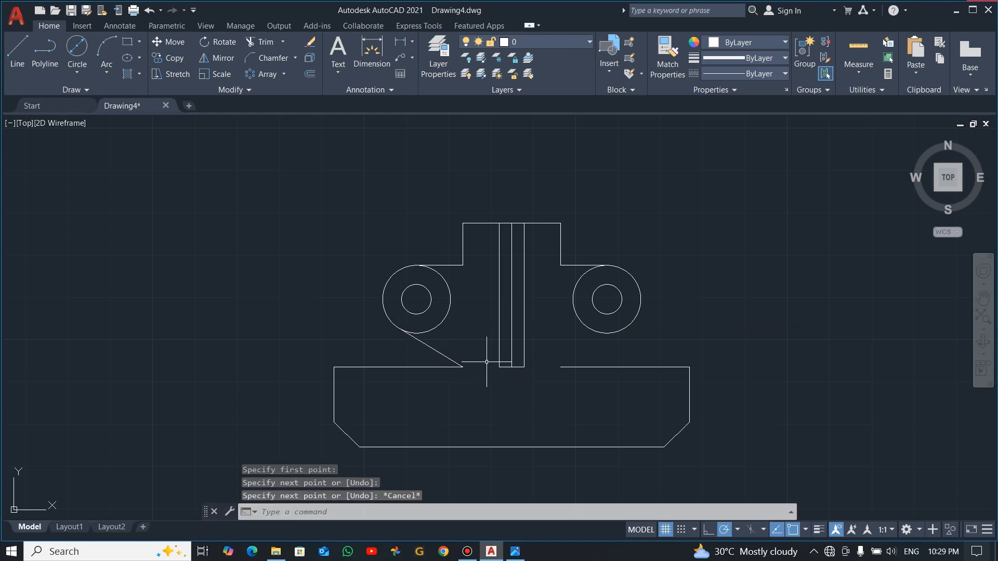
- Draw a line from the inner end of the base's right top edge to a tangent point on the right lug's outer circle
{"action": "key", "text": "Return"}
{"action": "left_click", "coordinate": [561, 368]}
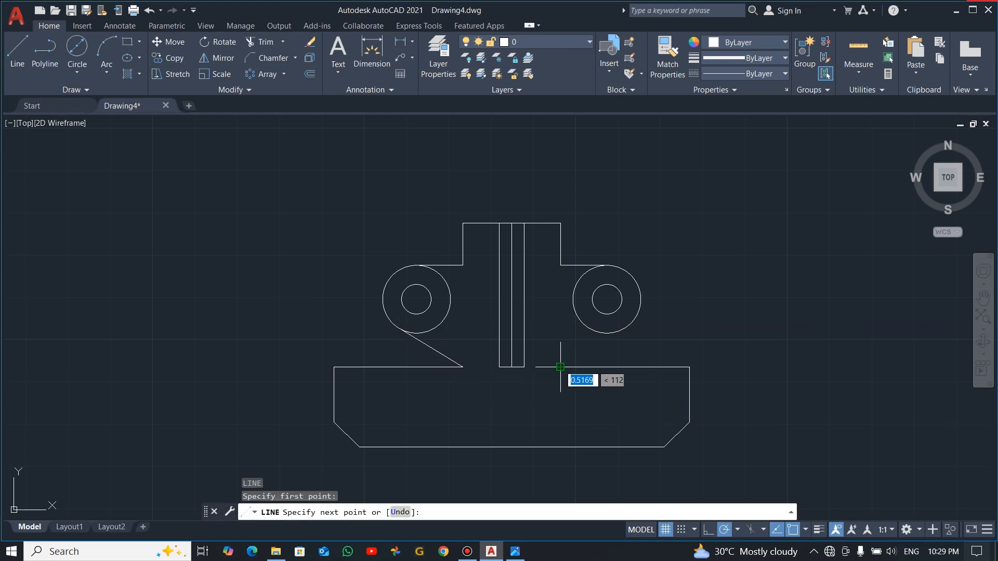
{"action": "left_click", "coordinate": [624, 328]}
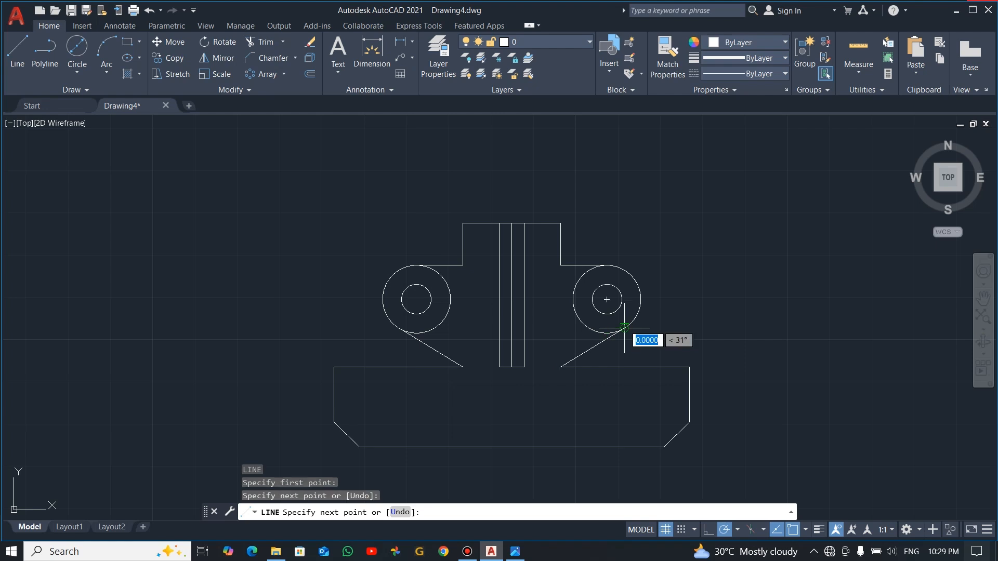
{"action": "key", "text": "Escape"}
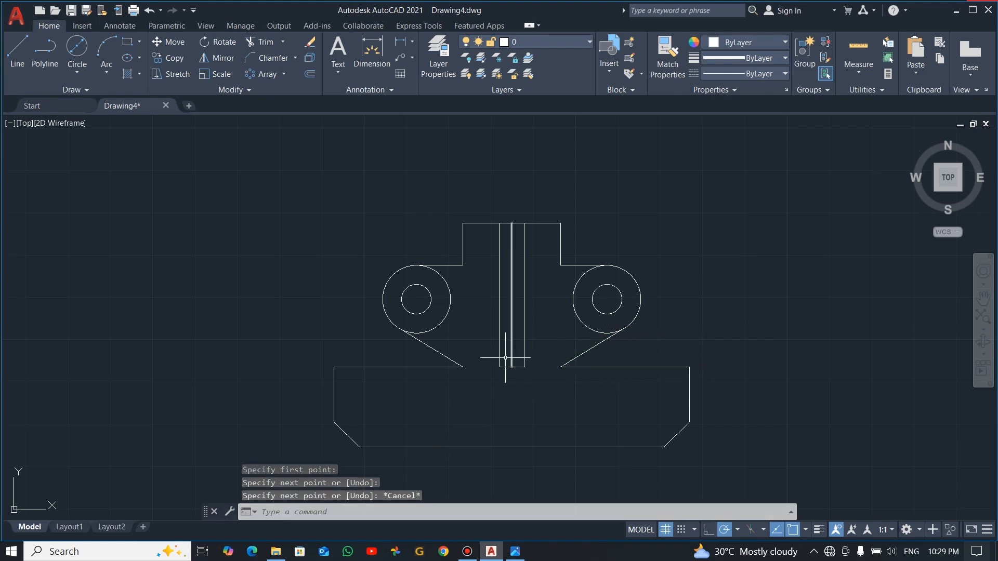
- Check the neck radius in the reference image and fillet the left slanted line with the base's top edge at radius 3
{"action": "key", "text": "alt+Tab"}
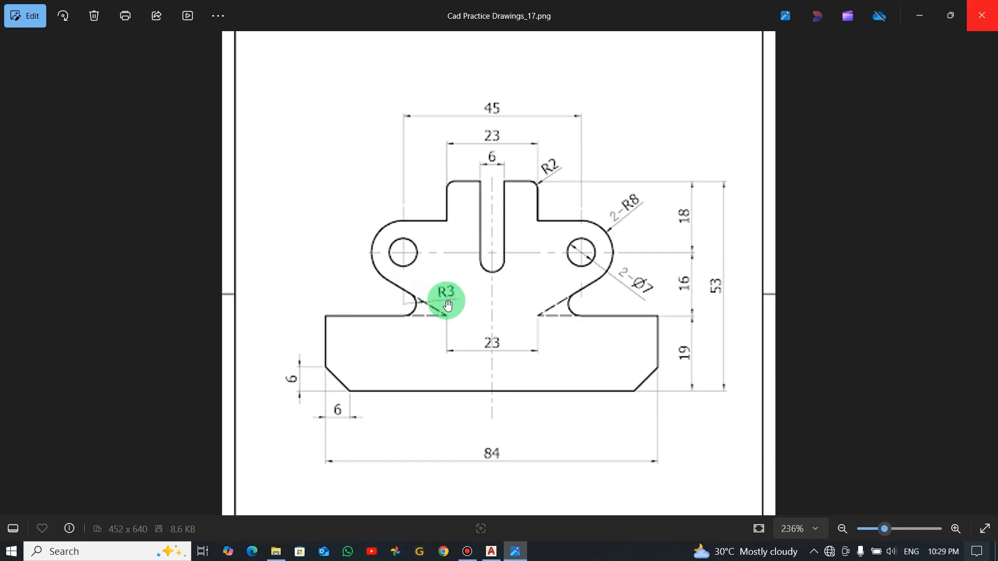
{"action": "key", "text": "alt+Tab"}
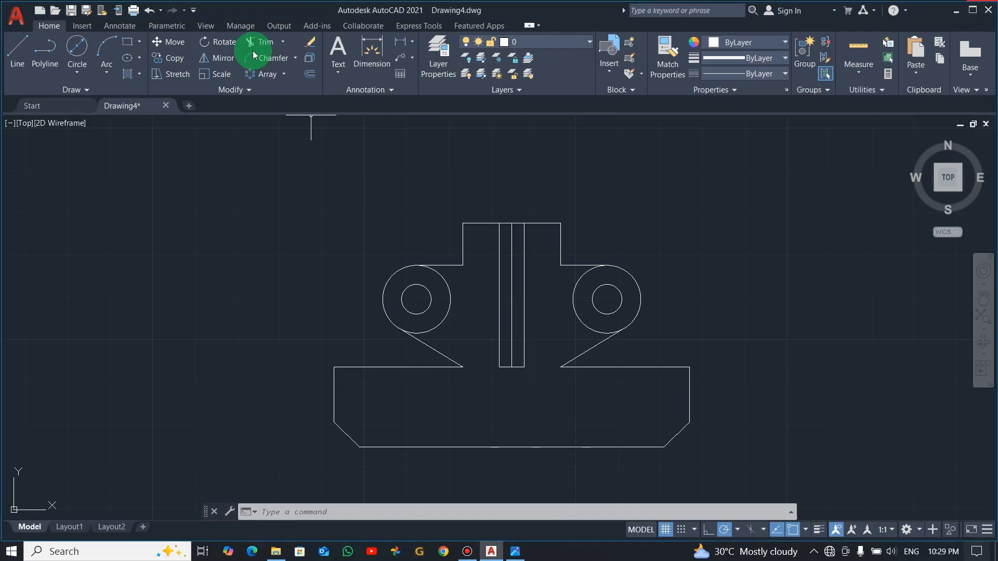
{"action": "left_click", "coordinate": [295, 58]}
{"action": "left_click", "coordinate": [279, 80]}
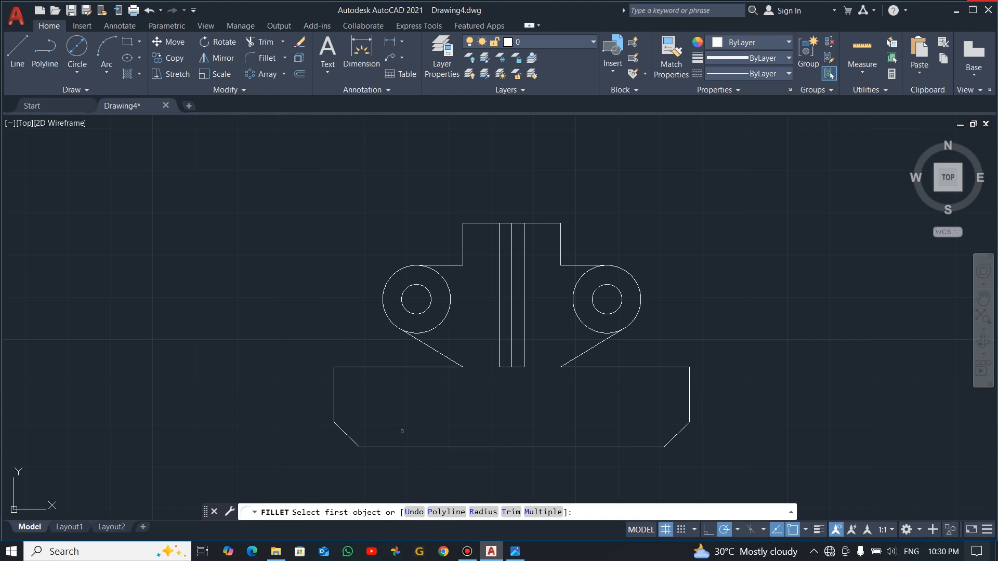
{"action": "left_click", "coordinate": [483, 512]}
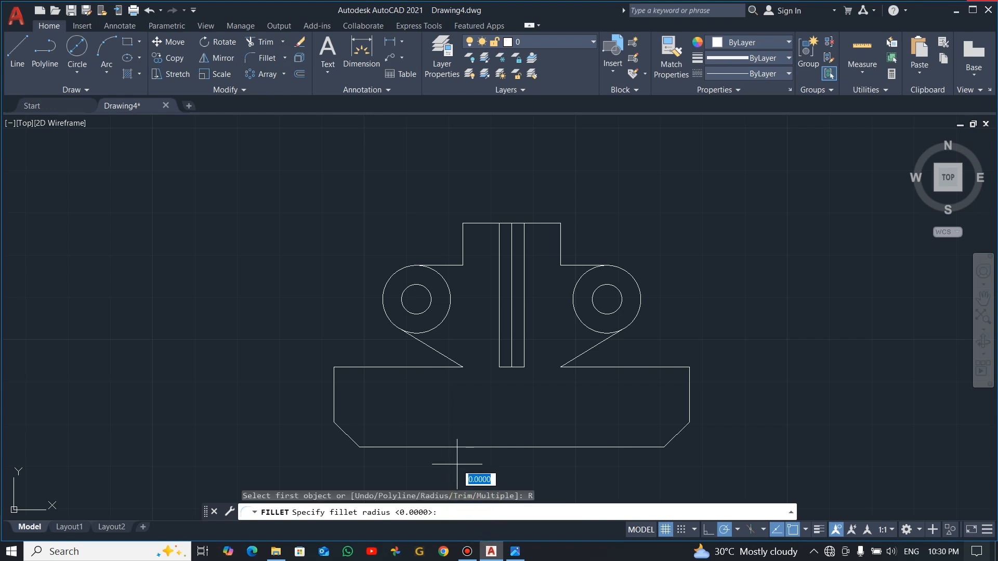
{"action": "type", "text": "3"}
{"action": "key", "text": "Return"}
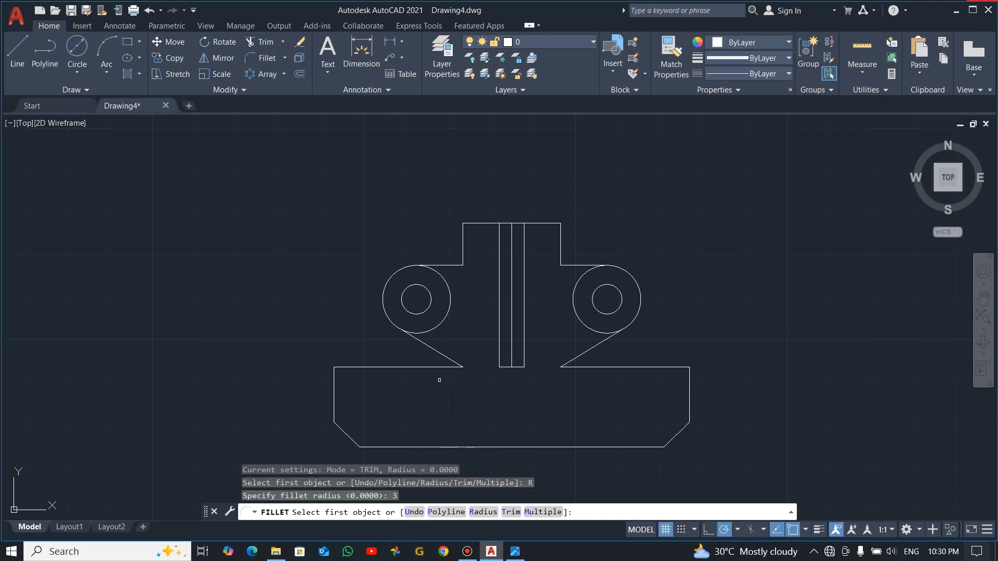
{"action": "left_click", "coordinate": [432, 348]}
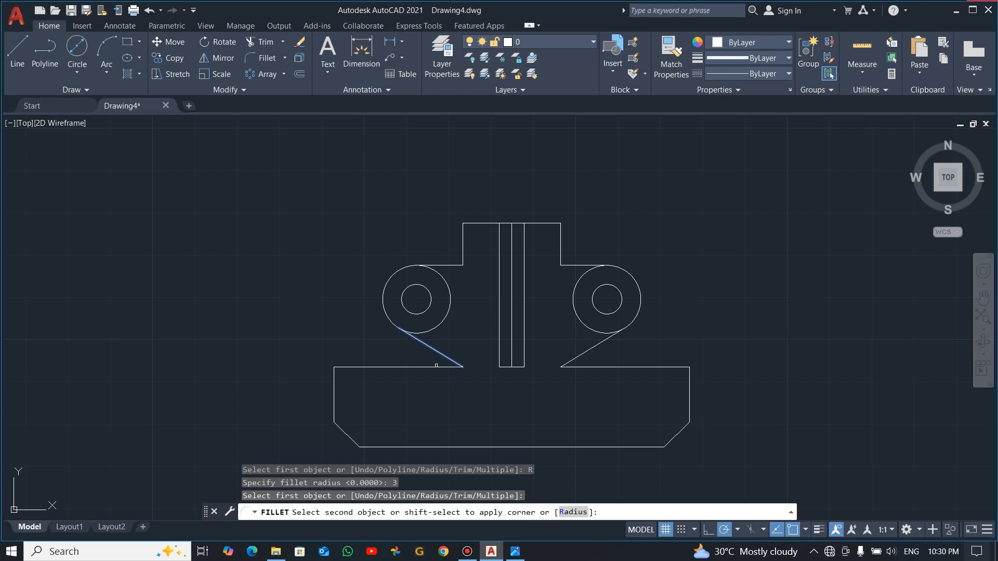
{"action": "left_click", "coordinate": [435, 367]}
- Fillet the right slanted line with the base's top edge using the same radius of 3
{"action": "key", "text": "Return"}
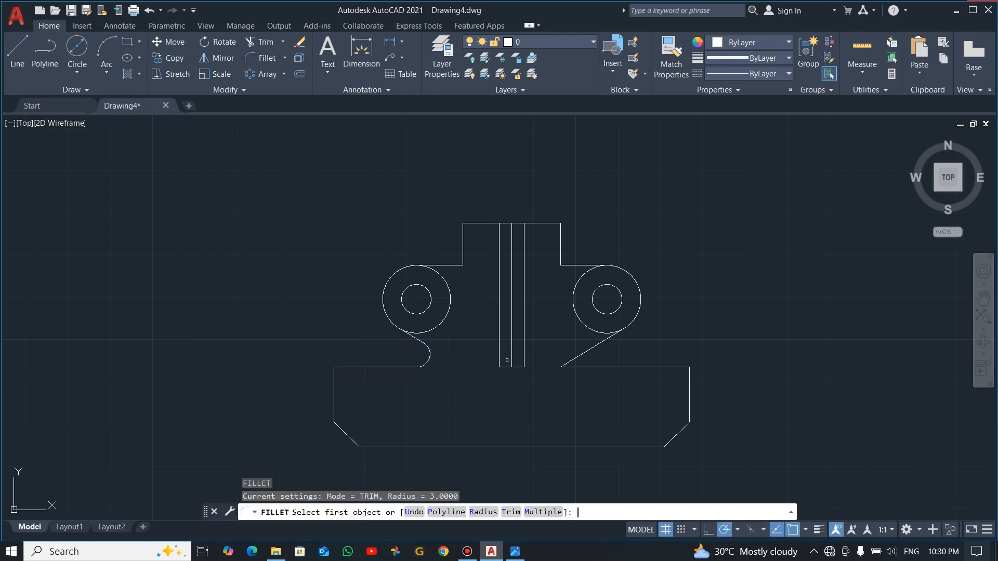
{"action": "left_click", "coordinate": [586, 351]}
{"action": "left_click", "coordinate": [581, 368]}
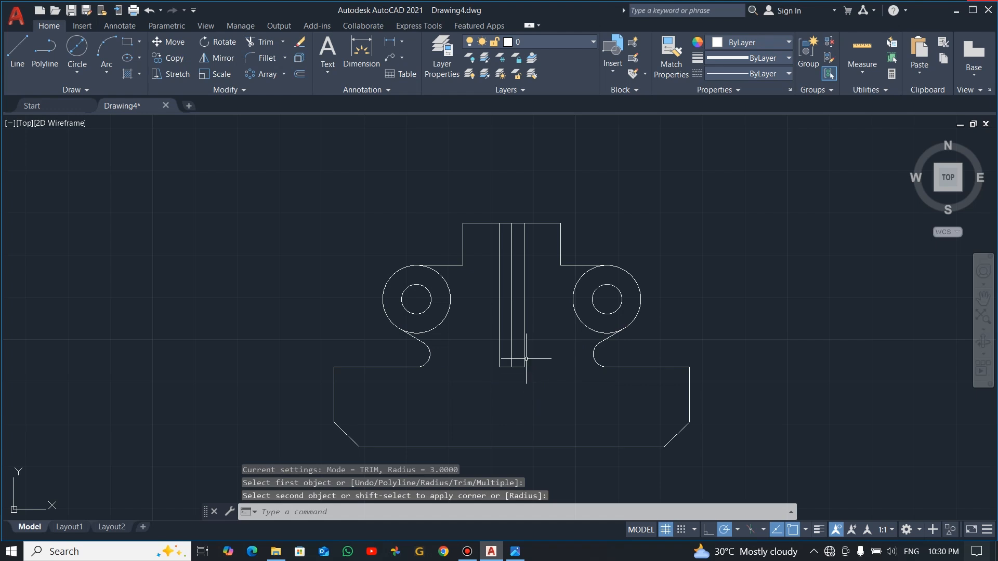
- Delete the vertical centerline and trim the inner arcs of both lugs and the slot's top and bottom edges
{"action": "left_click", "coordinate": [510, 340]}
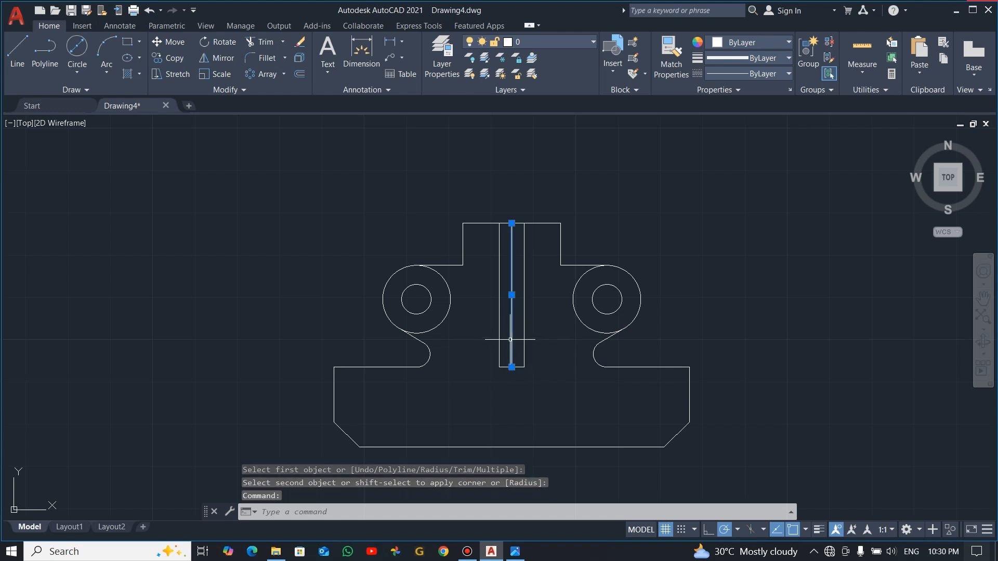
{"action": "key", "text": "Delete"}
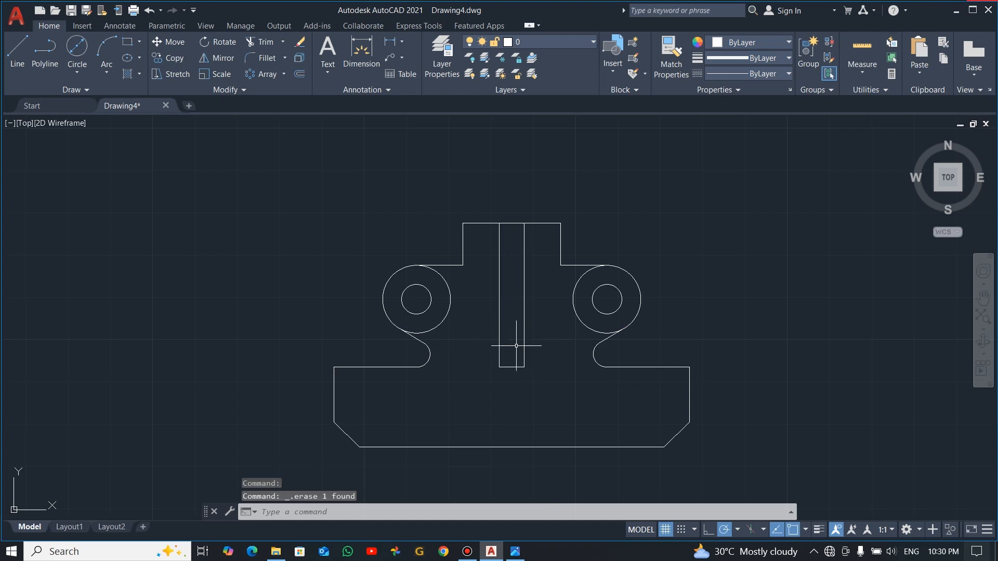
{"action": "type", "text": "tr"}
{"action": "key", "text": "Return"}
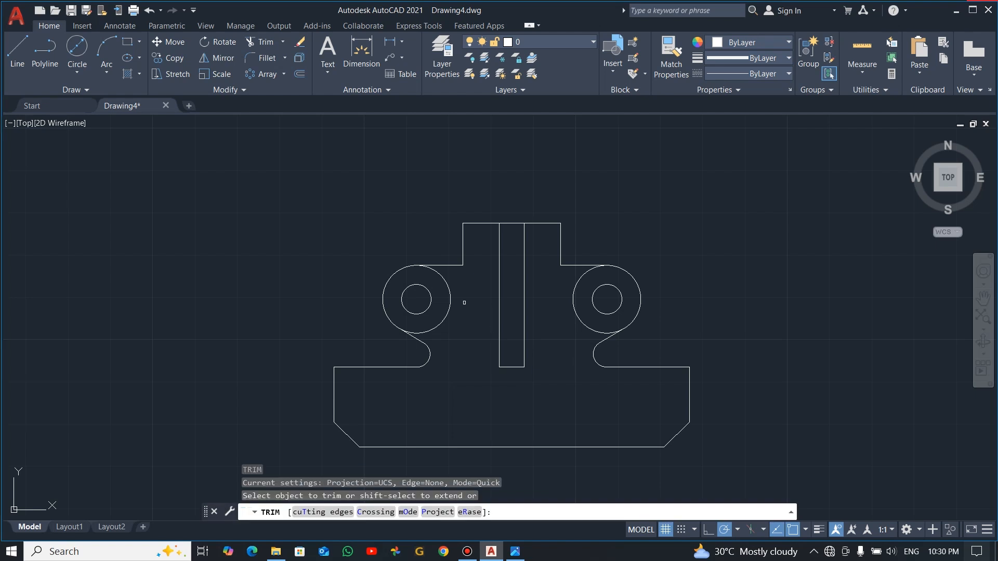
{"action": "left_click", "coordinate": [451, 303]}
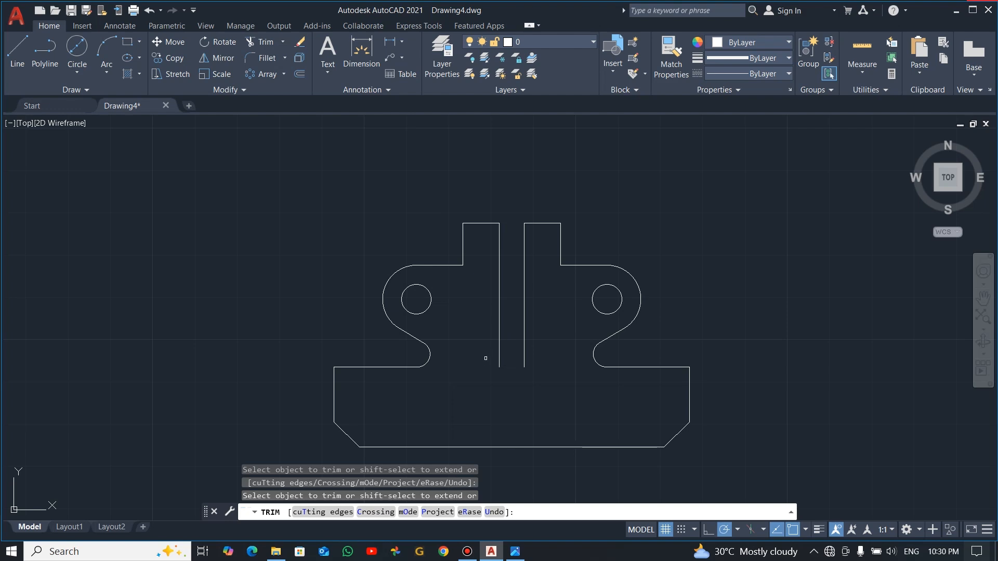
- Check the slot depth in the reference image and draw a horizontal line between the centers of the two lug holes
{"action": "key", "text": "alt+Tab"}
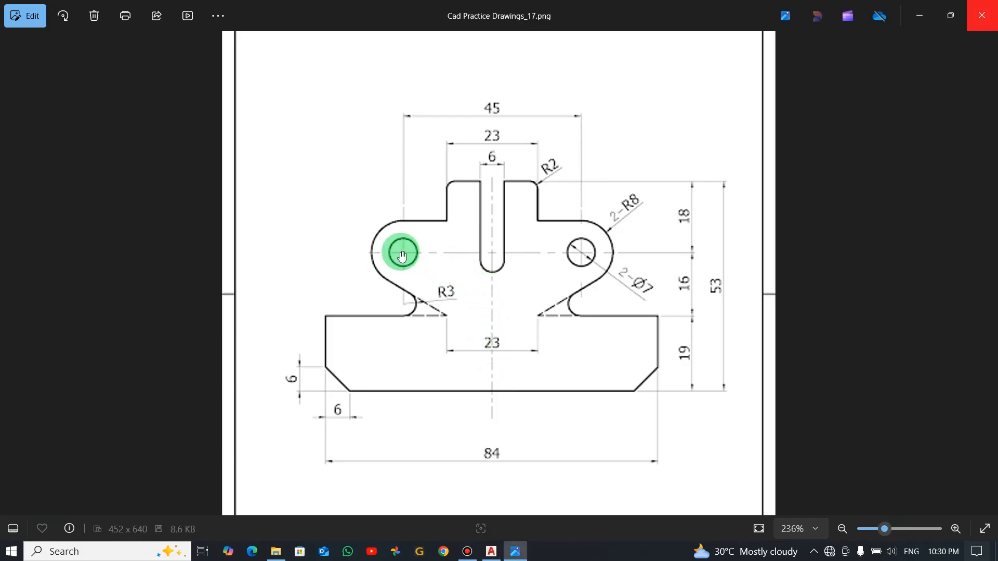
{"action": "key", "text": "alt+Tab"}
{"action": "key", "text": "Escape"}
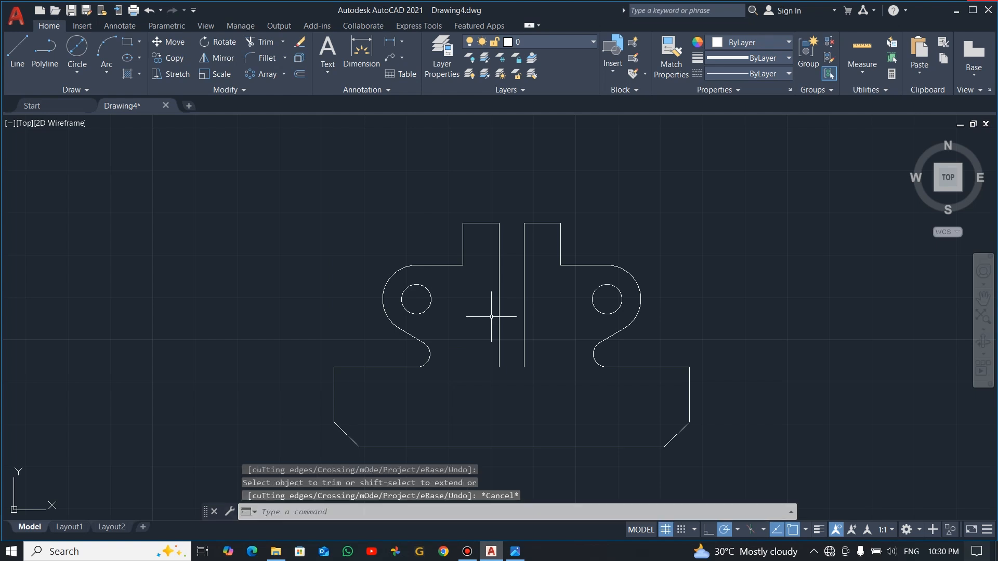
{"action": "type", "text": "l"}
{"action": "key", "text": "Return"}
{"action": "left_click", "coordinate": [416, 299]}
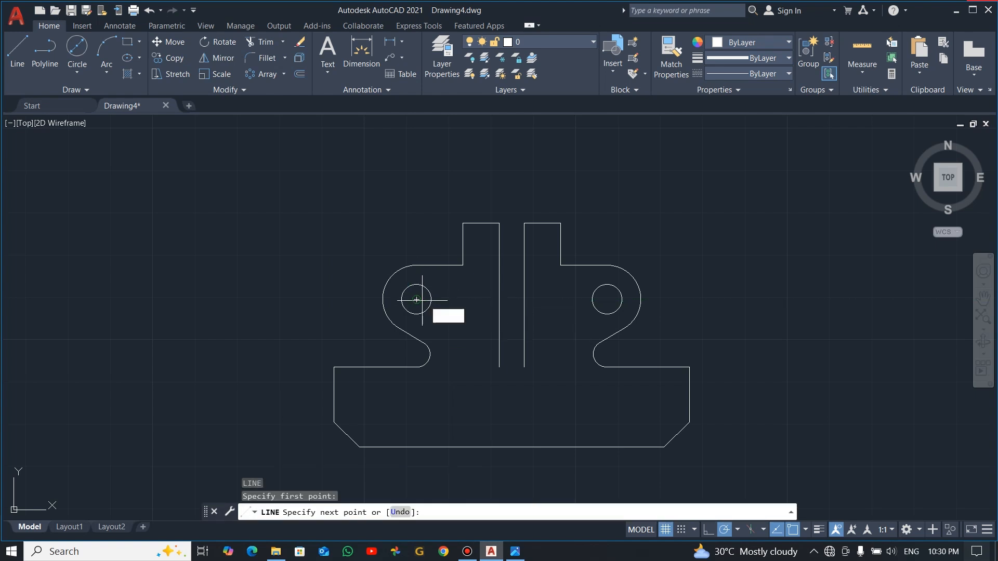
{"action": "left_click", "coordinate": [607, 299]}
{"action": "key", "text": "Escape"}
- Trim the slot sides below the horizontal line between the holes, and that line's portion inside the slot
{"action": "type", "text": "tr"}
{"action": "key", "text": "Return"}
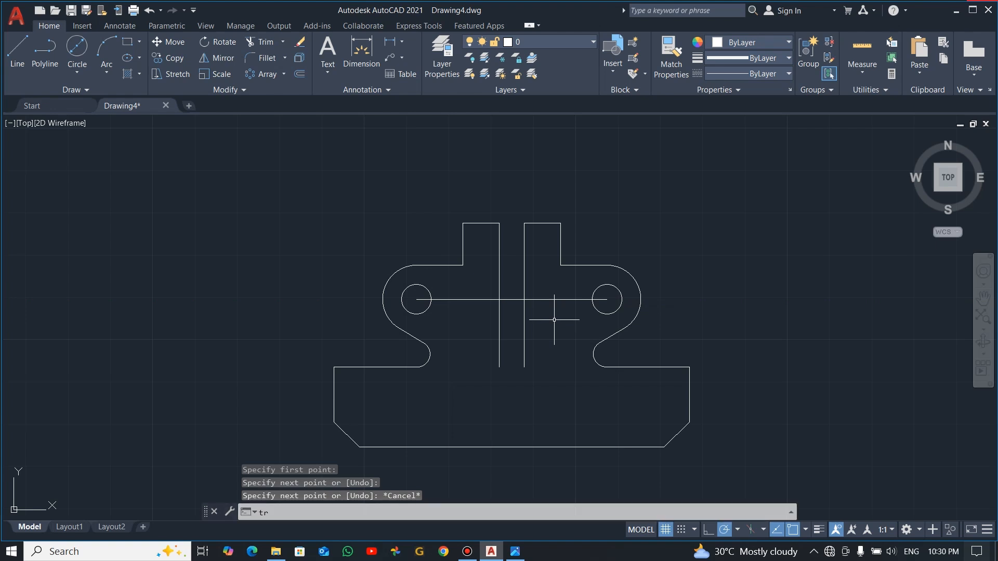
{"action": "left_click_drag", "start_coordinate": [539, 313], "coordinate": [485, 320]}
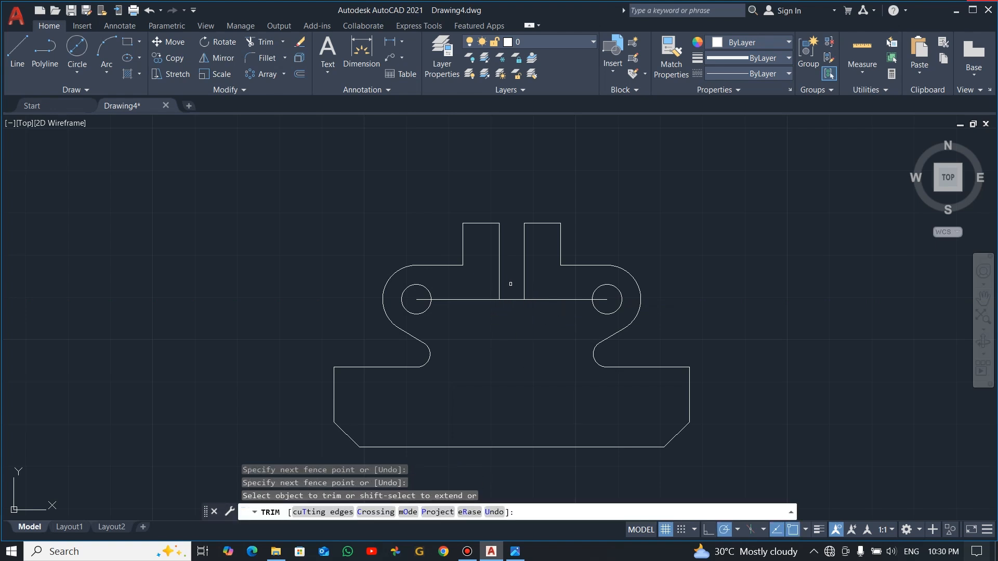
{"action": "left_click_drag", "start_coordinate": [510, 283], "coordinate": [513, 328]}
{"action": "key", "text": "Escape"}
- Delete the two remaining pieces of the horizontal line between the hole centers and the slot
{"action": "left_click", "coordinate": [414, 321]}
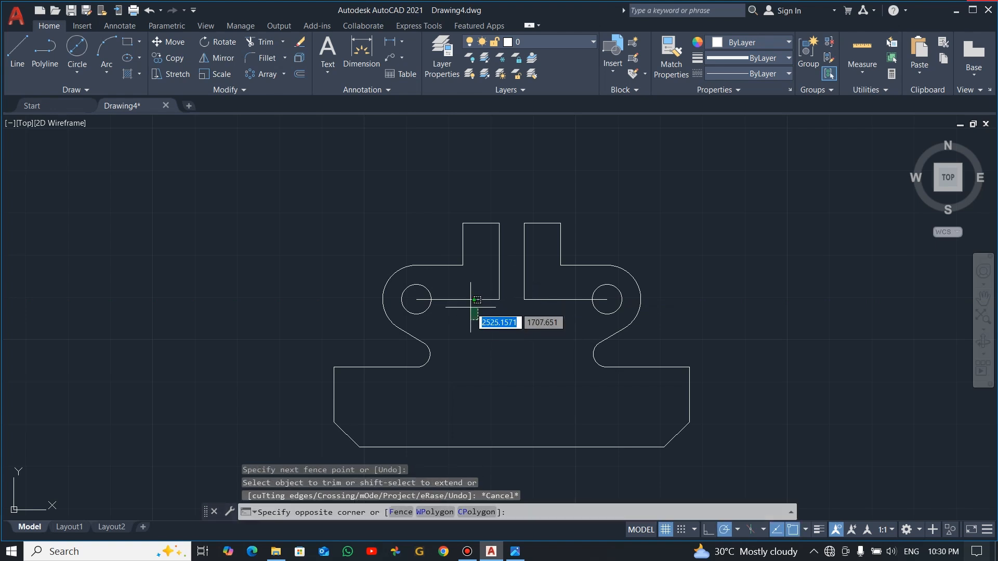
{"action": "left_click", "coordinate": [557, 265]}
{"action": "left_click", "coordinate": [565, 299]}
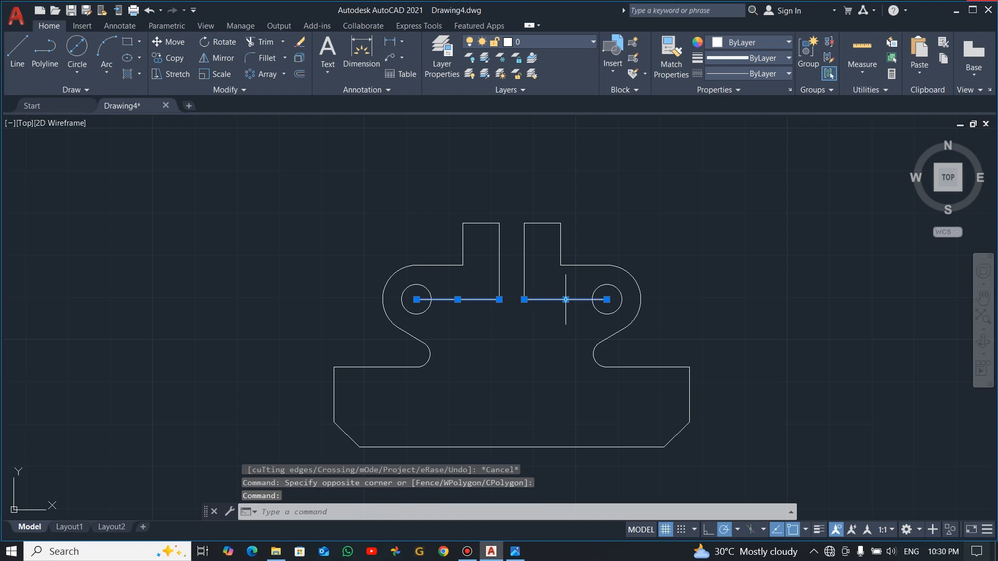
{"action": "key", "text": "Delete"}
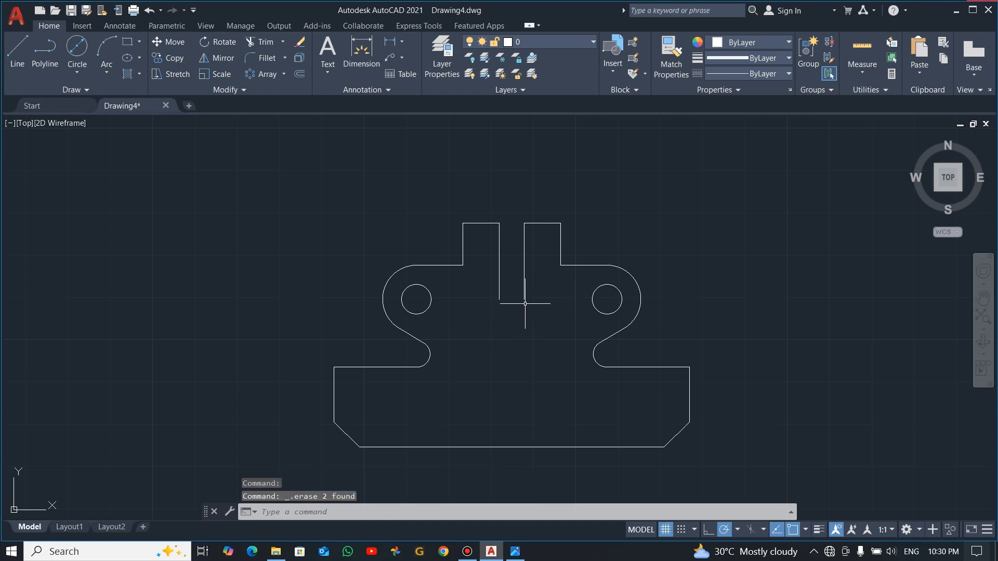
- Fillet the lower ends of the two slot sides together to close the slot with a rounded bottom
{"action": "left_click", "coordinate": [265, 58]}
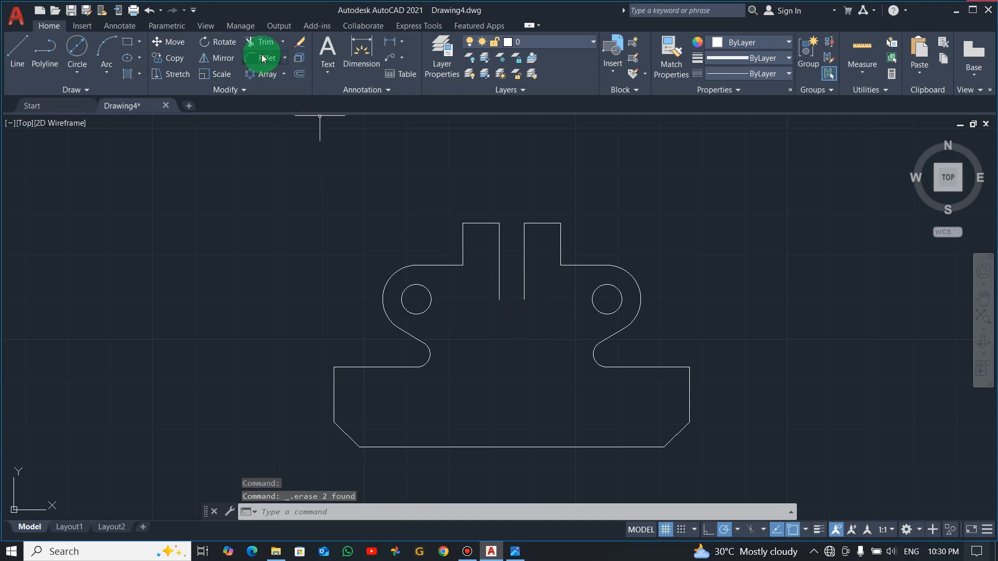
{"action": "left_click", "coordinate": [499, 287]}
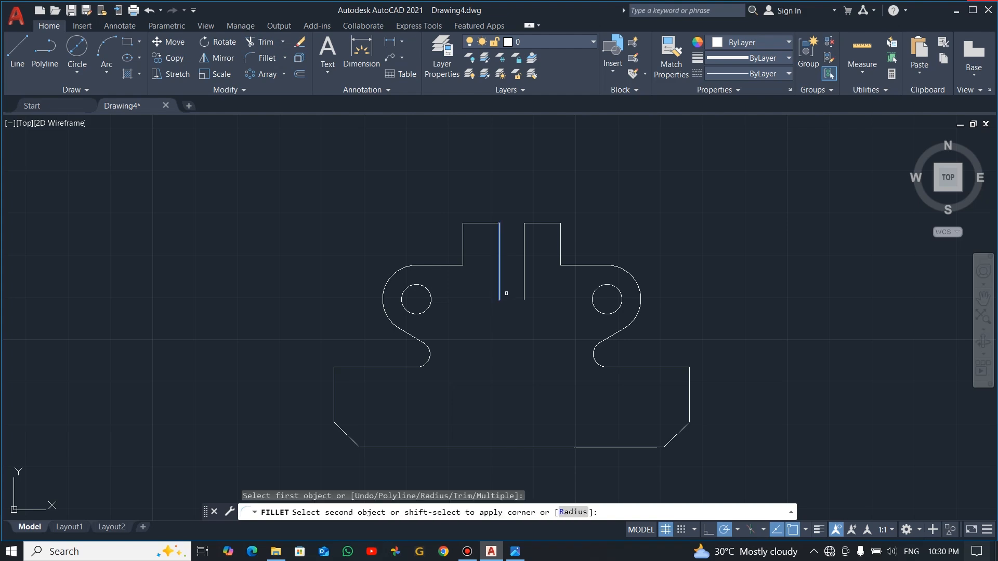
{"action": "left_click", "coordinate": [525, 294]}
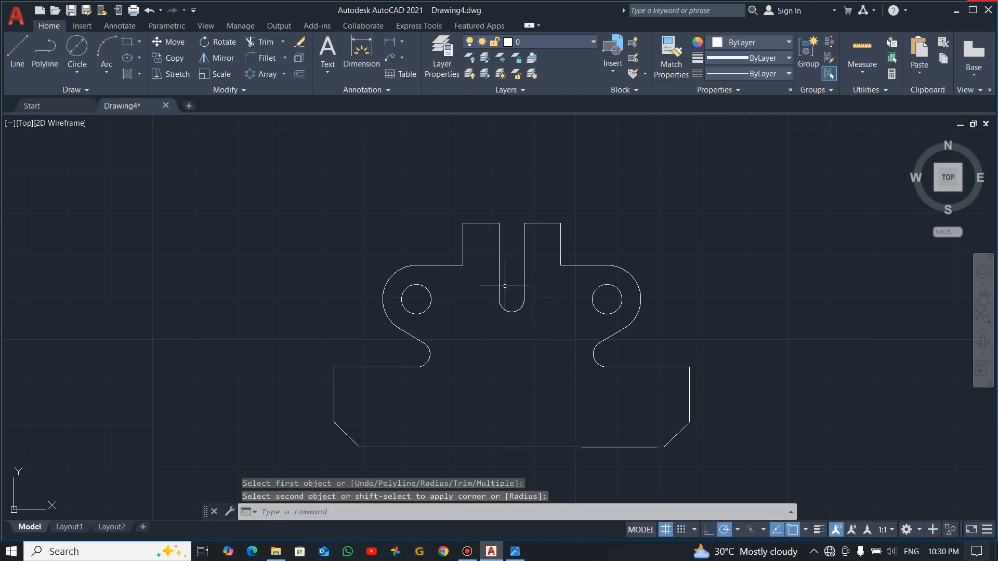
- Check the block's corner radius in the reference image and fillet the upper block's left outer corner with a 2 mm radius
{"action": "key", "text": "alt+Tab"}
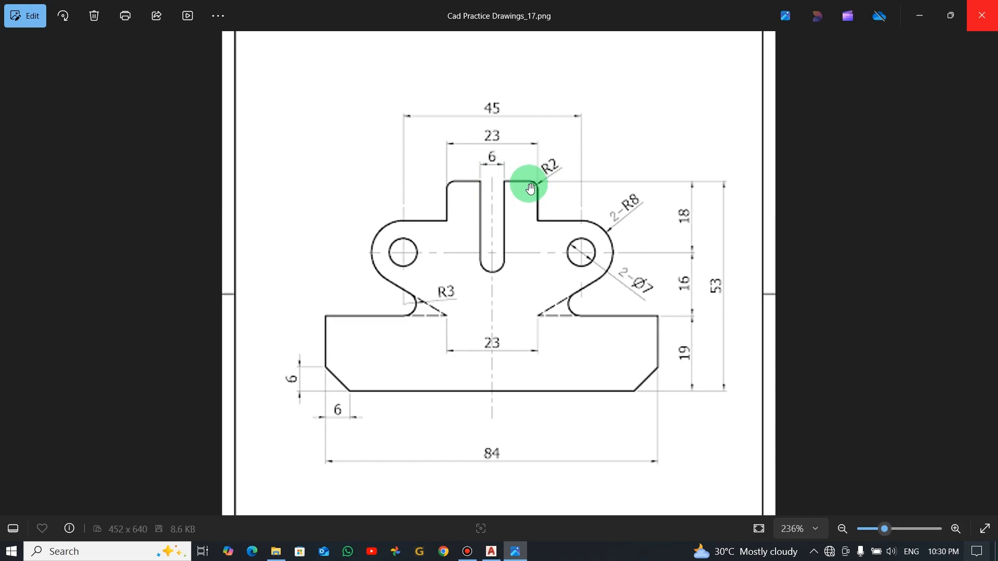
{"action": "key", "text": "alt+Tab"}
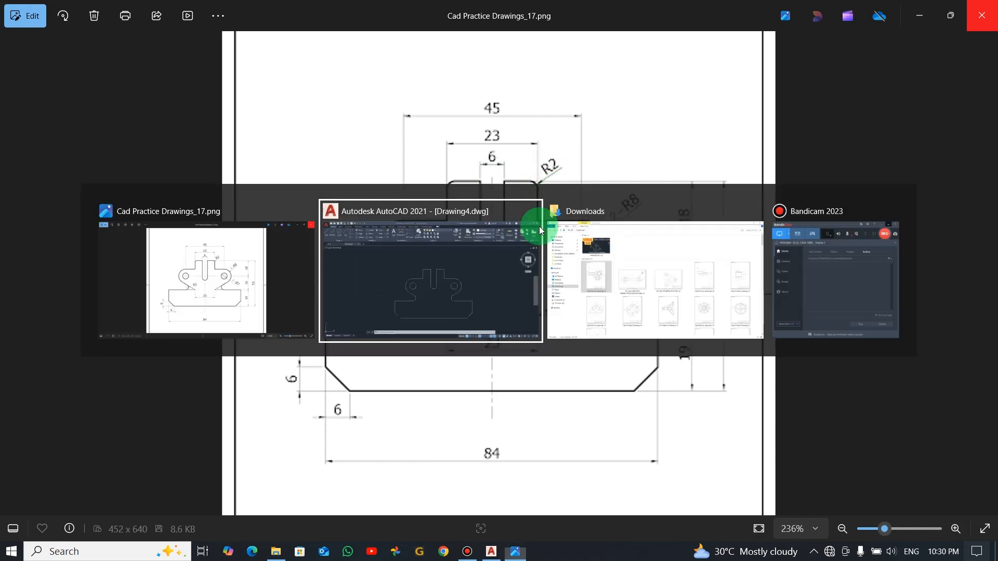
{"action": "key", "text": "alt+Tab"}
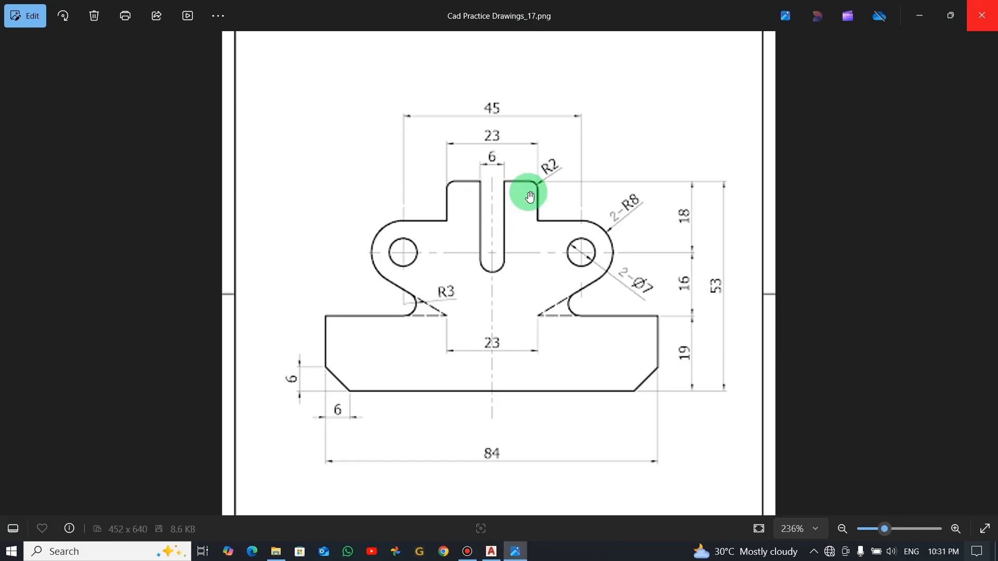
{"action": "key", "text": "alt+Tab"}
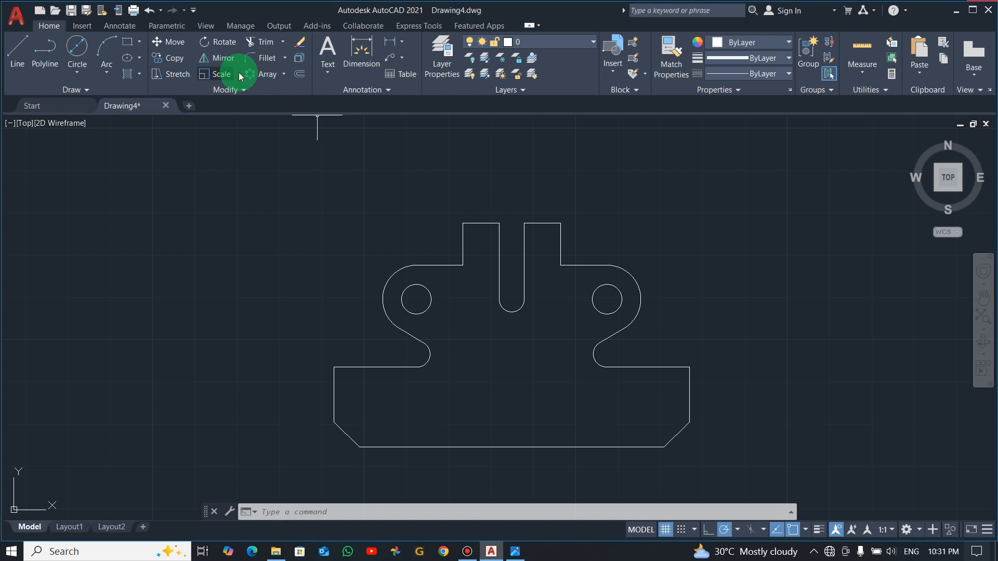
{"action": "left_click", "coordinate": [252, 60]}
{"action": "left_click", "coordinate": [484, 512]}
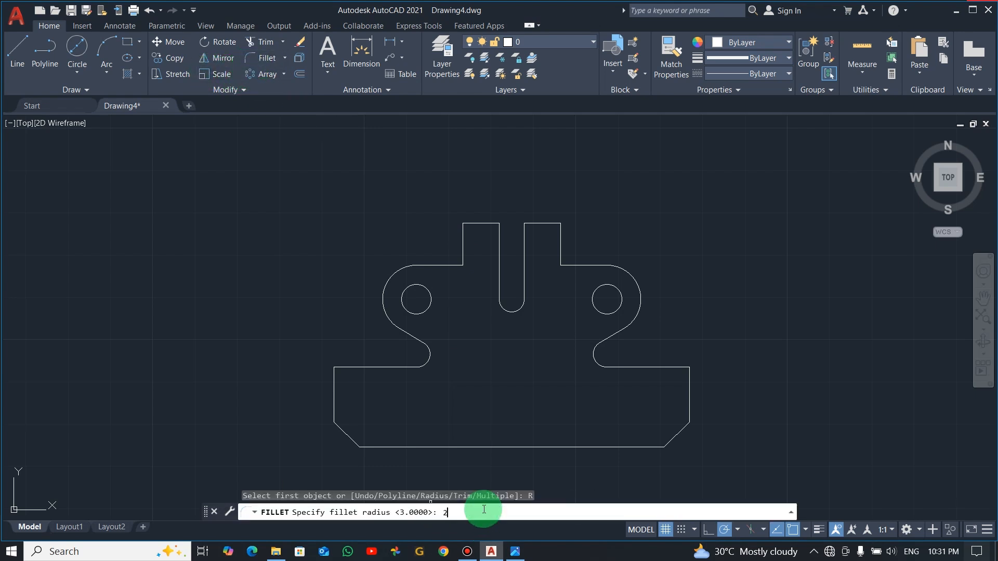
{"action": "type", "text": "2"}
{"action": "key", "text": "Return"}
{"action": "left_click", "coordinate": [462, 239]}
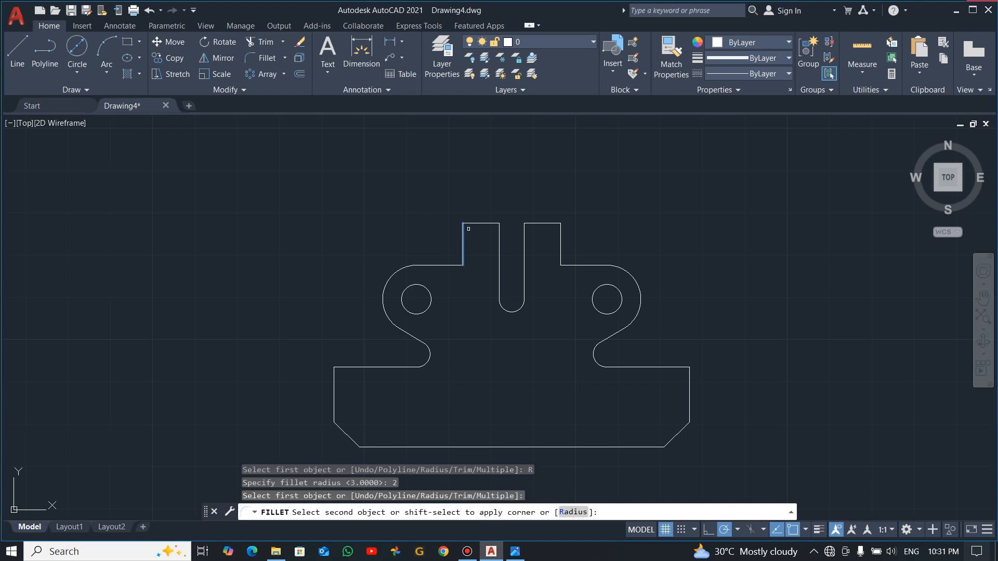
{"action": "left_click", "coordinate": [479, 224]}
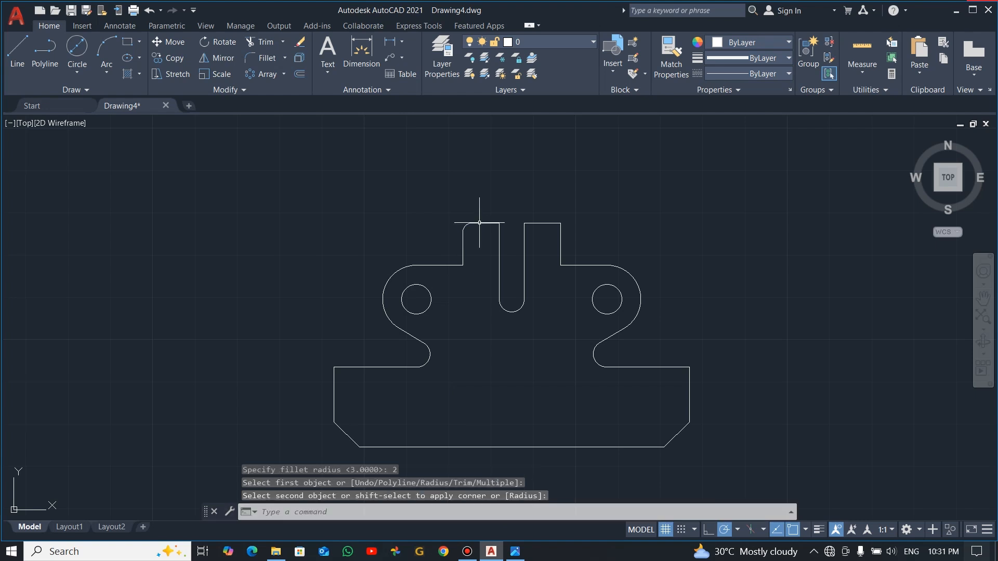
- Fillet the upper block's right outer corner with the same 2 mm radius
{"action": "key", "text": "Return"}
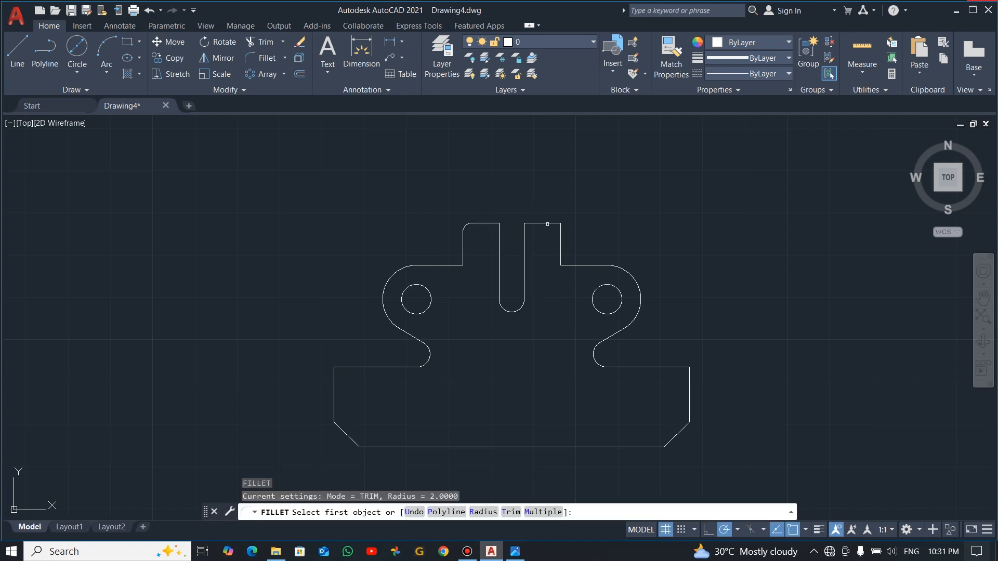
{"action": "left_click", "coordinate": [547, 223]}
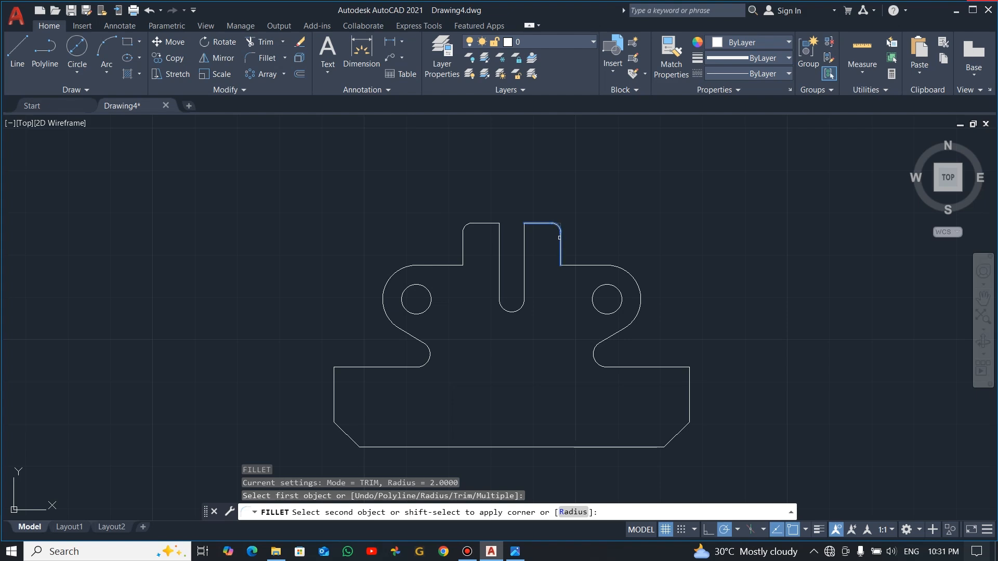
{"action": "left_click", "coordinate": [560, 239]}
{"action": "key", "text": "Escape"}
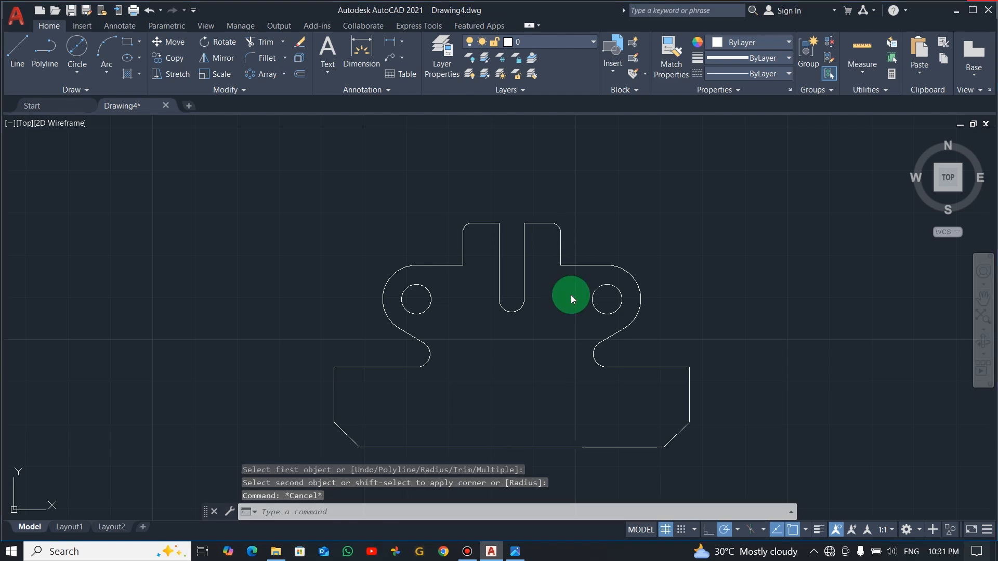
- Compare the finished outline with the reference image and turn on lineweight display
{"action": "key", "text": "alt+Tab"}
{"action": "key", "text": "alt+Tab"}
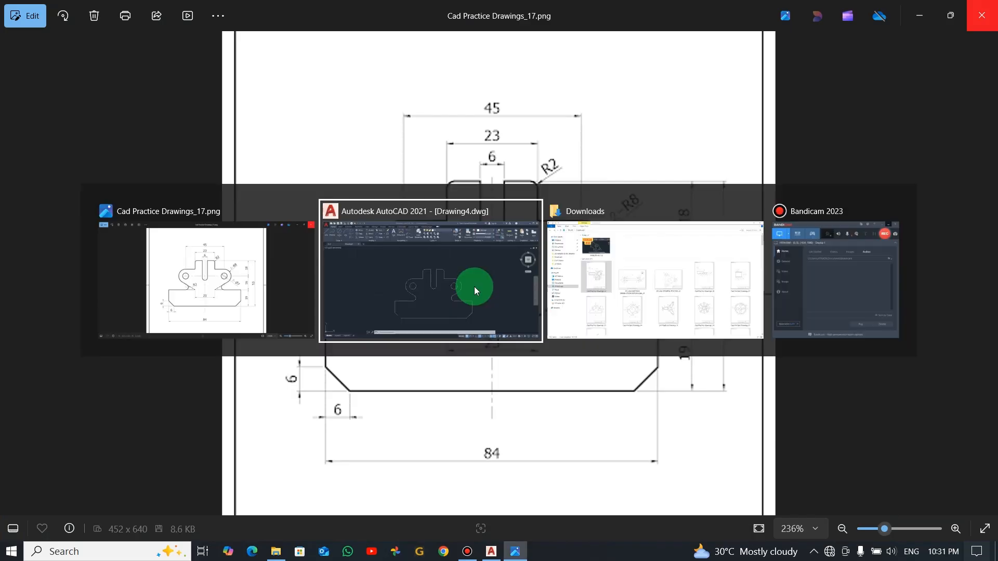
{"action": "middle_click_drag", "start_coordinate": [555, 410], "coordinate": [572, 386]}
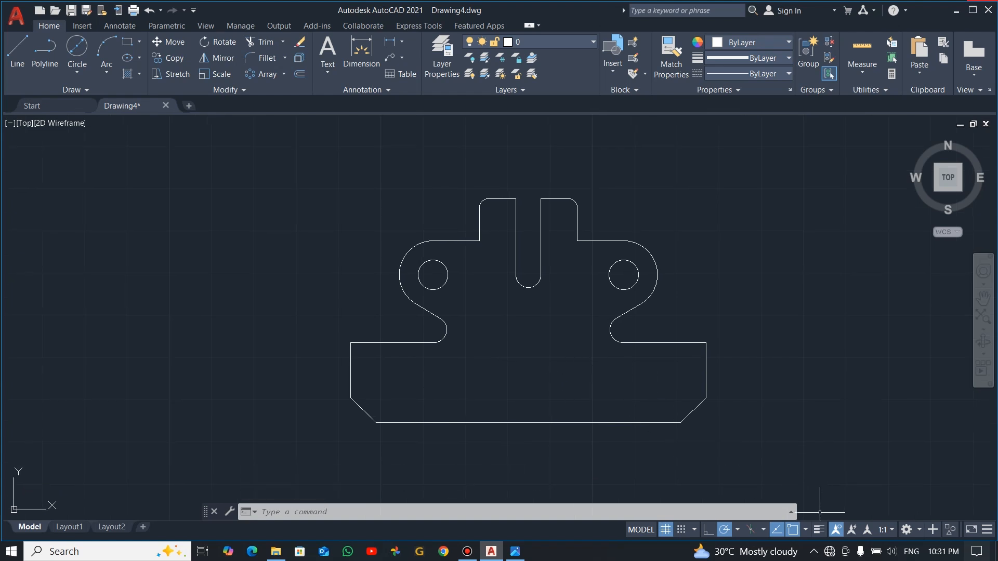
{"action": "left_click", "coordinate": [819, 530]}
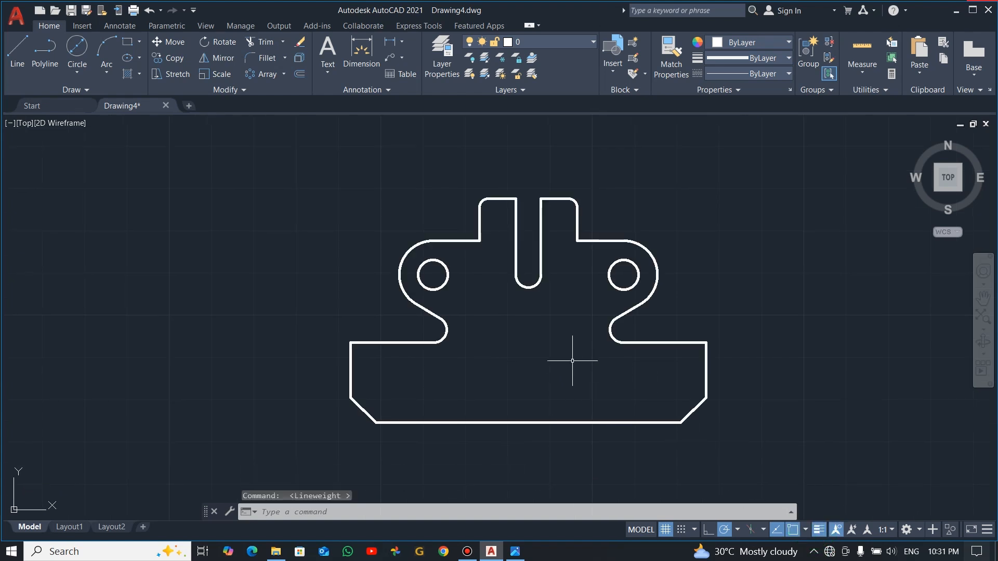
{"action": "key", "text": "alt+Tab"}
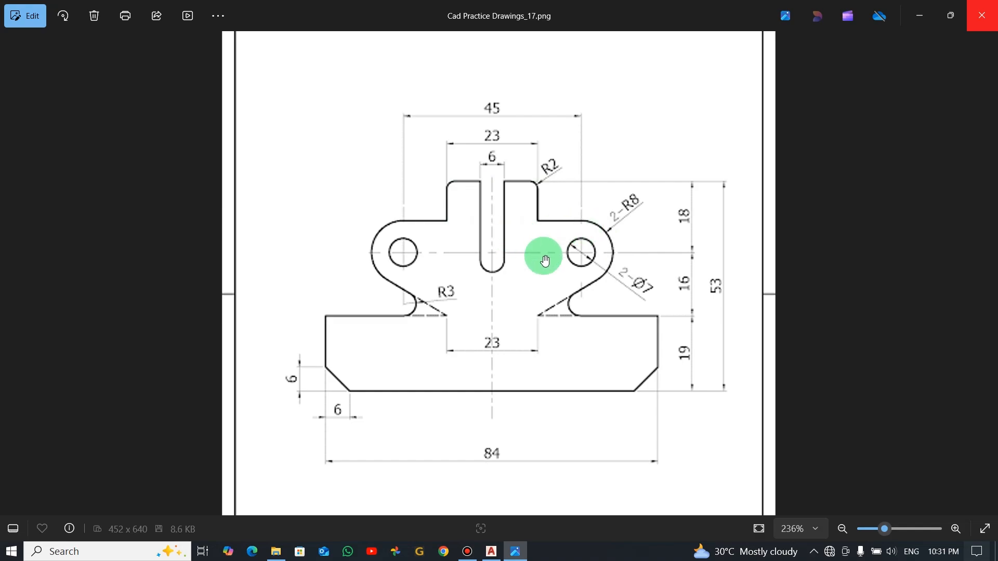
{"action": "key", "text": "alt+Tab"}
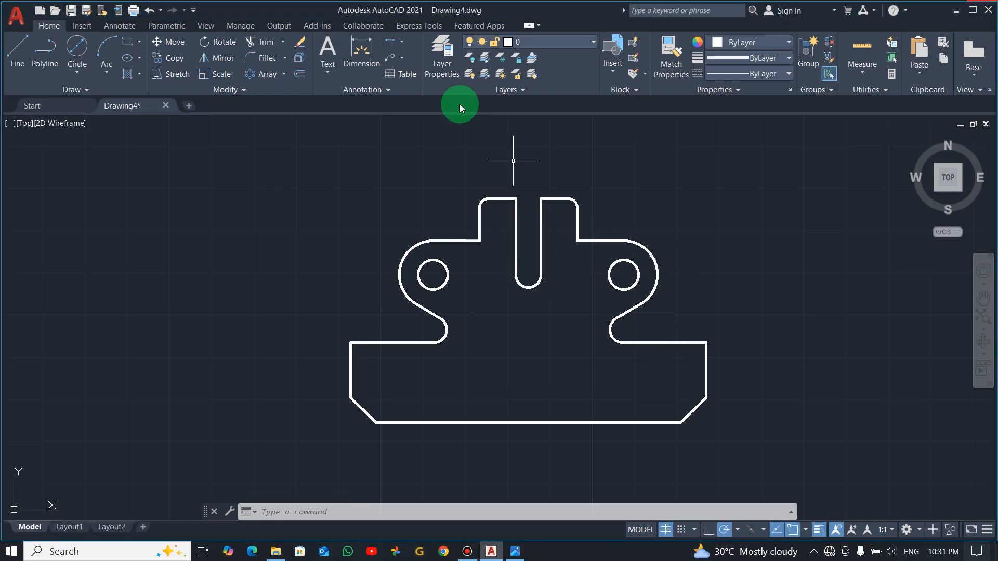
- Create a new layer named DIM and set its color to index 40
{"action": "left_click", "coordinate": [444, 50]}
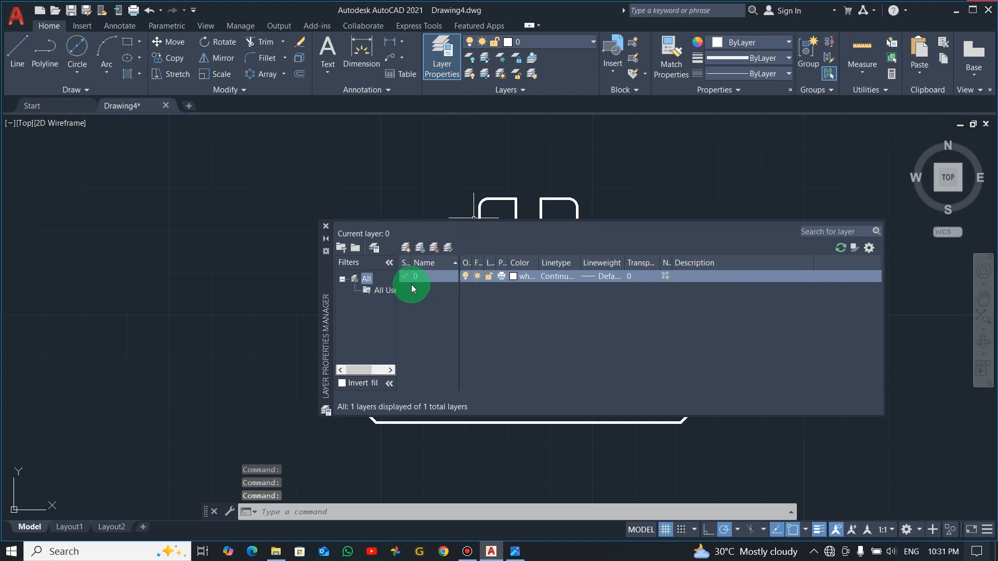
{"action": "left_click", "coordinate": [406, 250]}
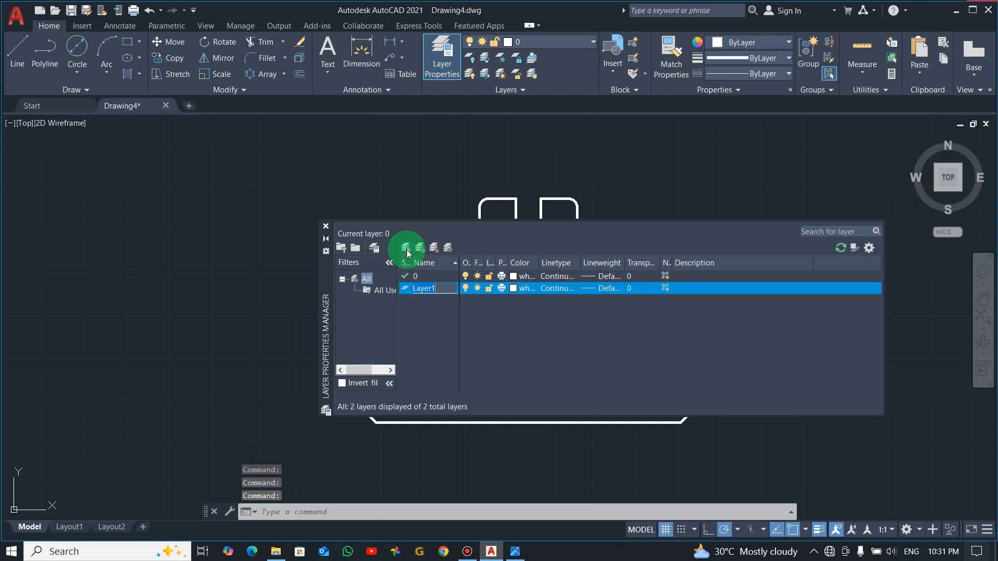
{"action": "type", "text": "DIM"}
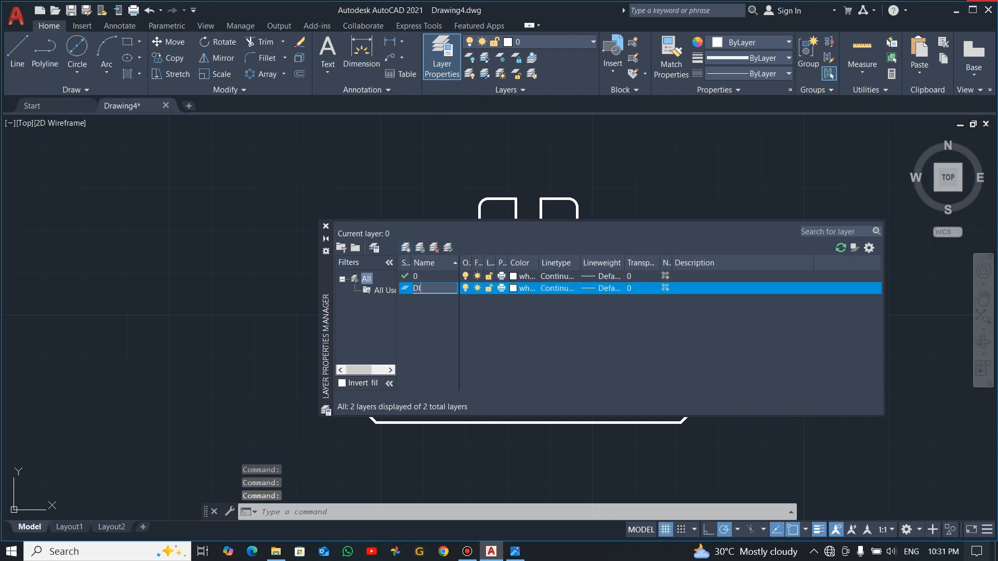
{"action": "left_click", "coordinate": [512, 289]}
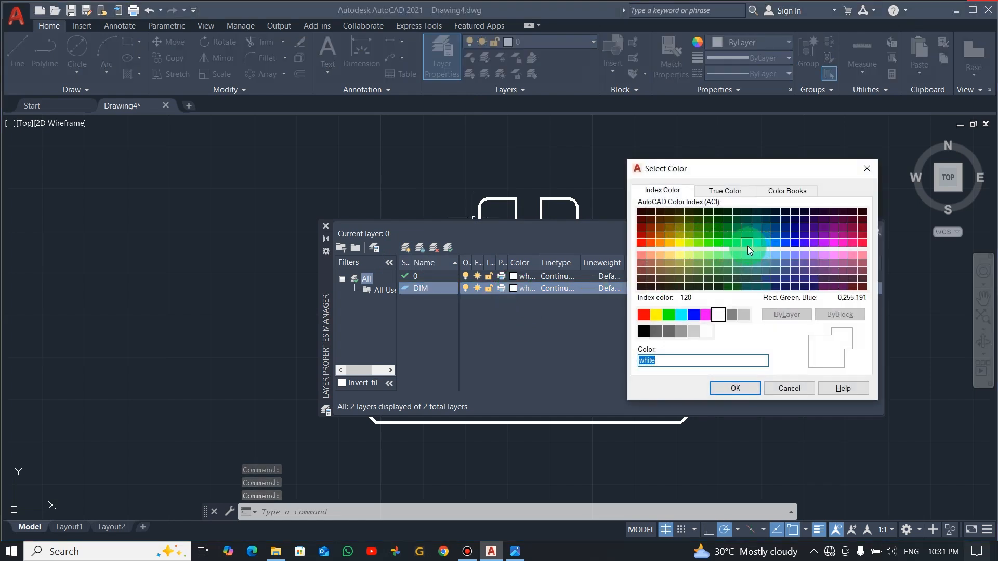
{"action": "left_click", "coordinate": [669, 242]}
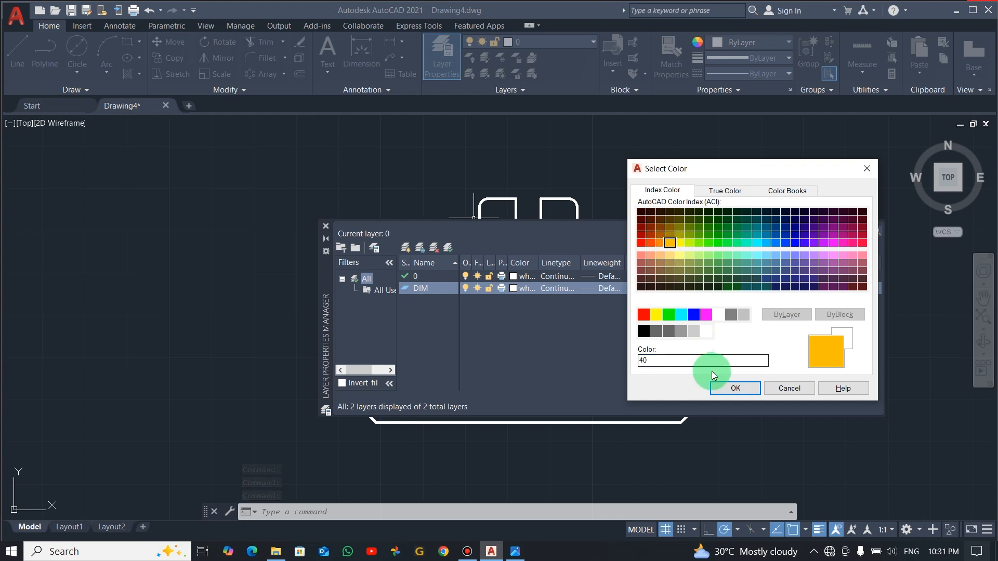
{"action": "left_click", "coordinate": [732, 388]}
- Set the DIM layer's lineweight to 0.25 mm and close the layer manager
{"action": "left_click", "coordinate": [599, 288]}
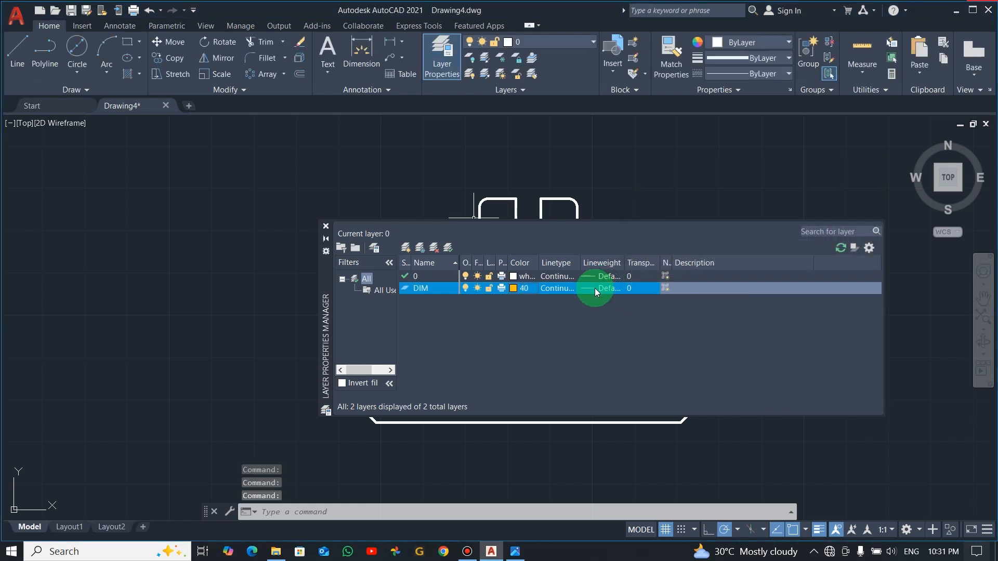
{"action": "scroll", "coordinate": [497, 288], "scroll_direction": "down", "scroll_amount": 3}
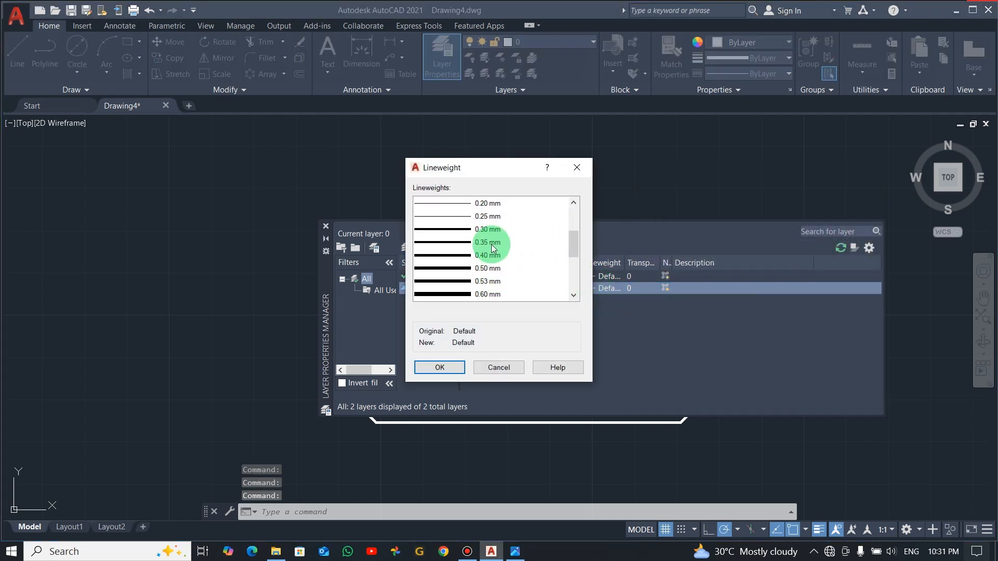
{"action": "left_click", "coordinate": [485, 216]}
{"action": "left_click", "coordinate": [441, 367]}
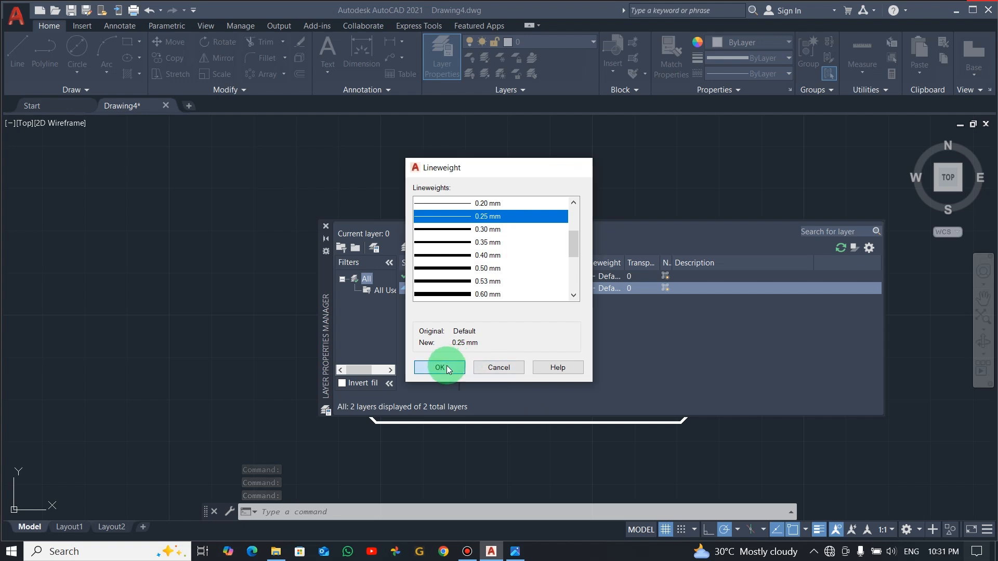
{"action": "left_click", "coordinate": [326, 226]}
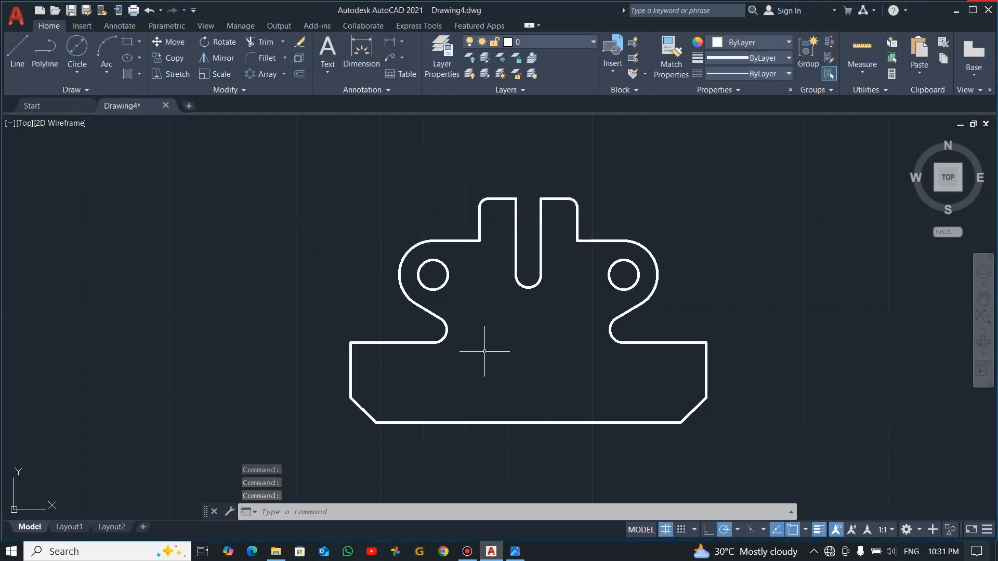
{"action": "left_click", "coordinate": [396, 55]}
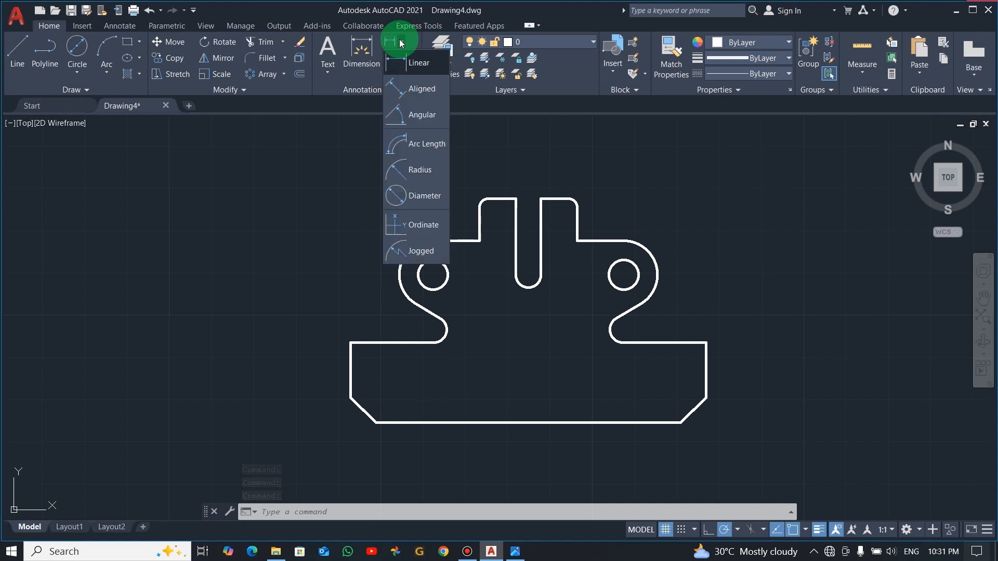
{"action": "left_click", "coordinate": [405, 58]}
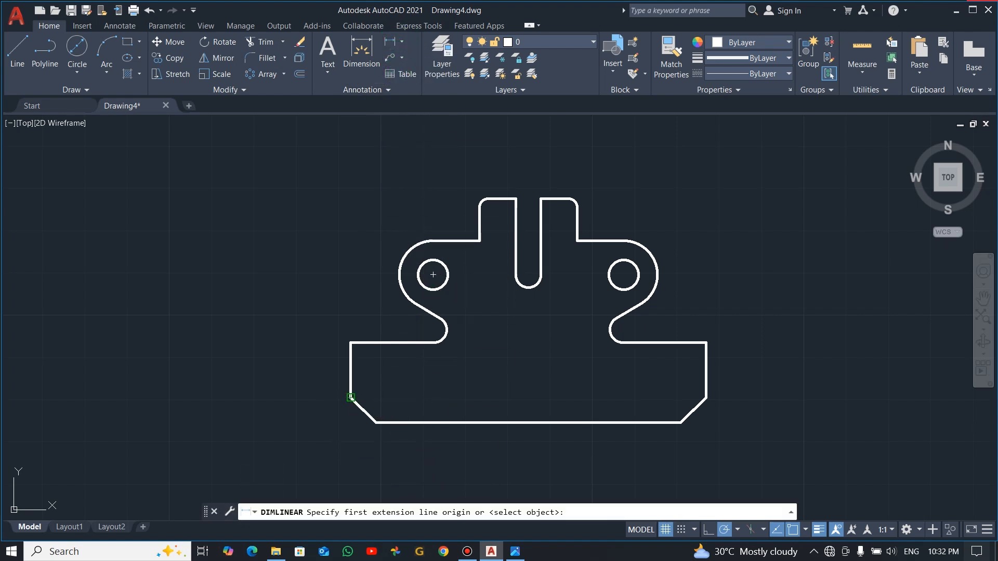
{"action": "left_click", "coordinate": [350, 398]}
{"action": "left_click", "coordinate": [706, 398]}
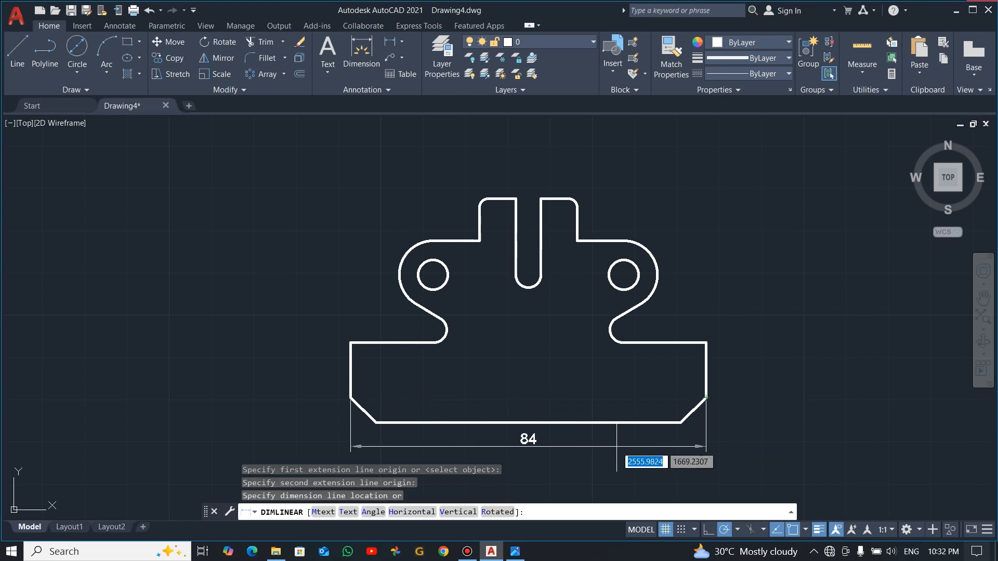
{"action": "key", "text": "Escape"}
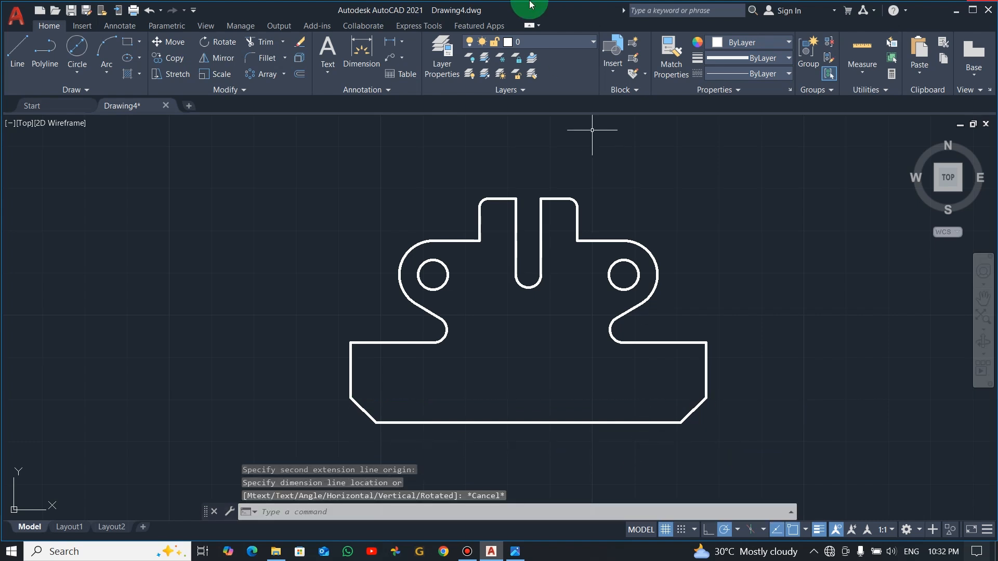
- Make DIM the current layer and check the dimension layout in the reference image
{"action": "left_click", "coordinate": [549, 46]}
{"action": "left_click", "coordinate": [534, 67]}
{"action": "middle_click_drag", "start_coordinate": [571, 362], "coordinate": [547, 275]}
{"action": "key", "text": "alt+Tab"}
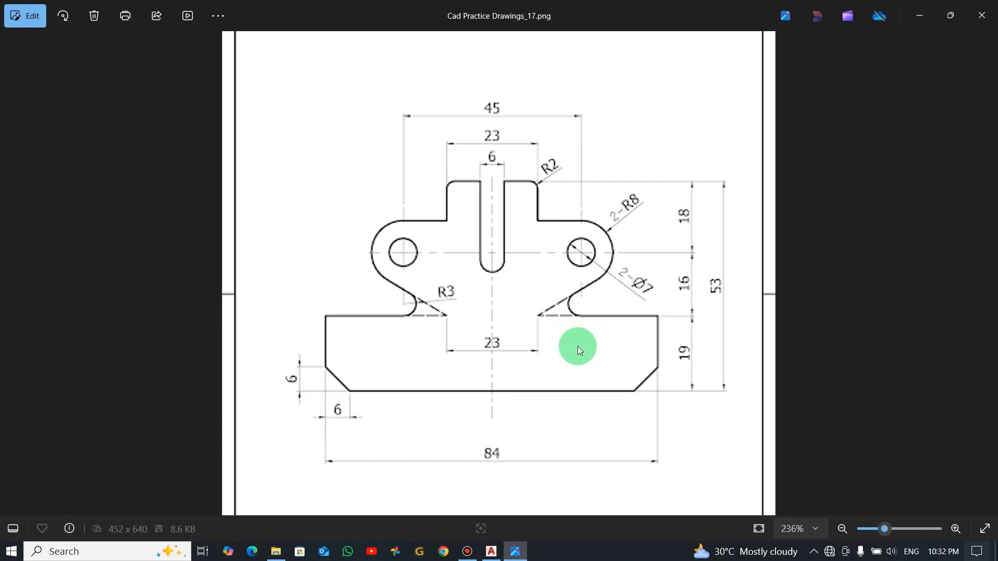
{"action": "key", "text": "alt+Tab"}
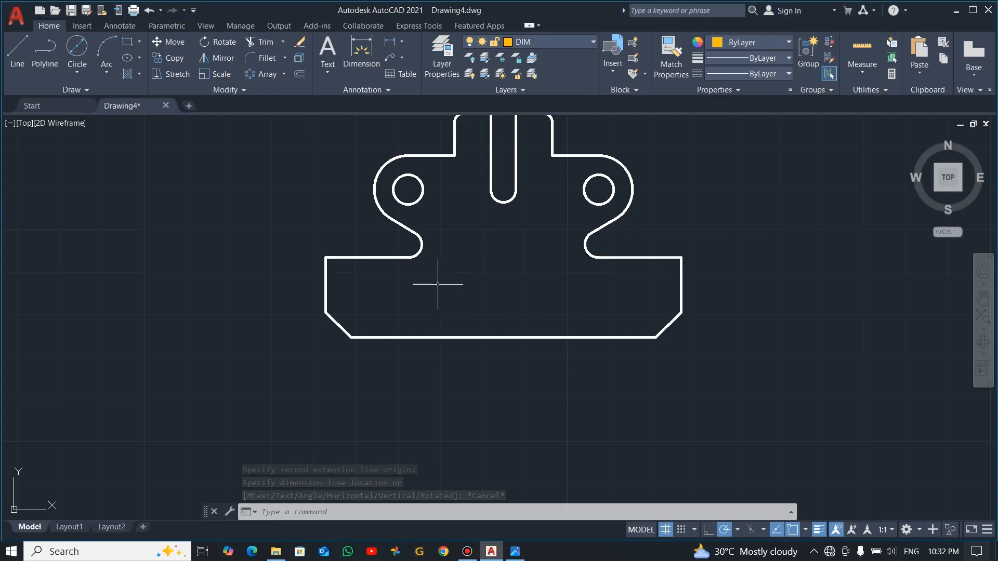
- Add a linear dimension for the base's overall width, placed below the part
{"action": "left_click", "coordinate": [399, 45]}
{"action": "left_click", "coordinate": [325, 313]}
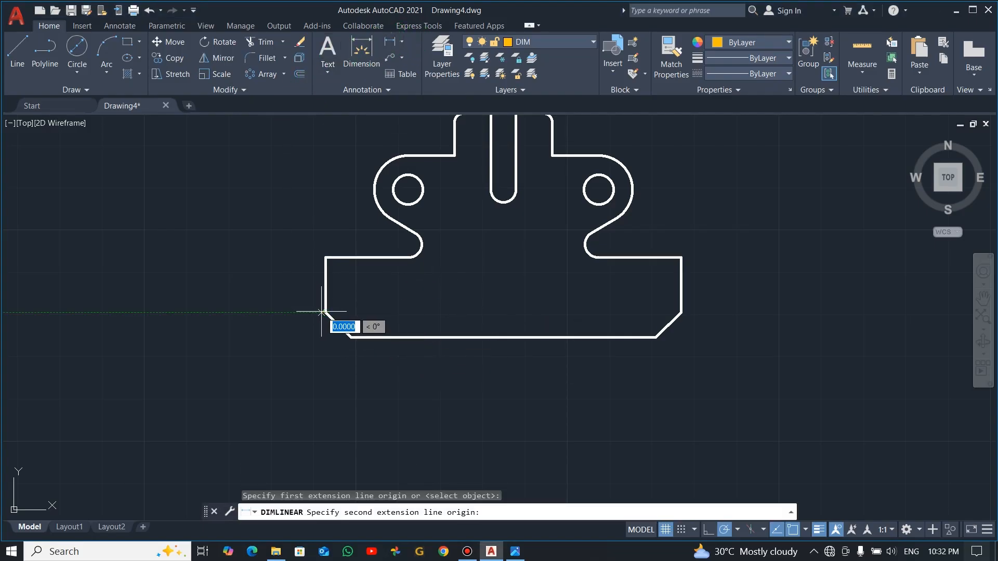
{"action": "left_click", "coordinate": [681, 312]}
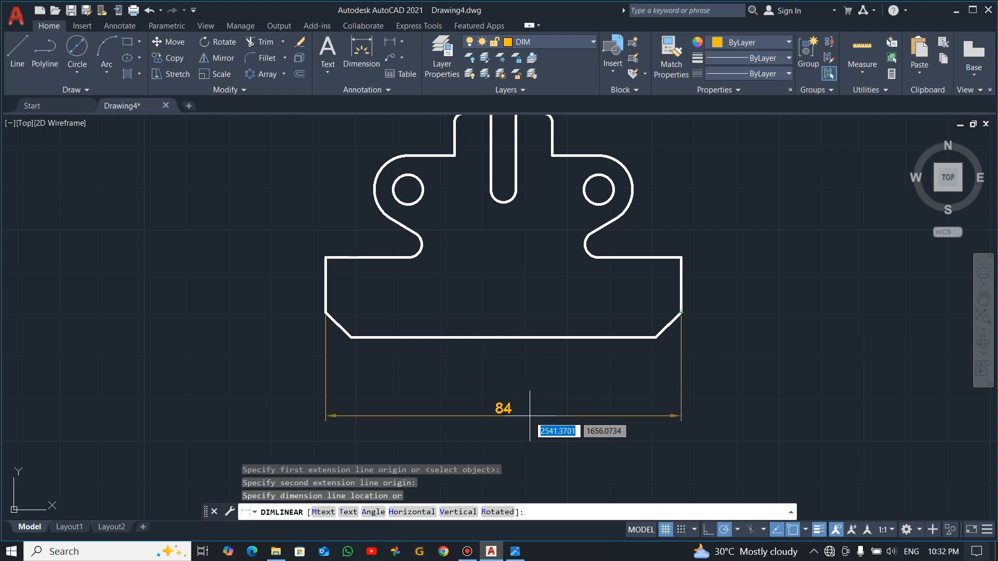
{"action": "left_click", "coordinate": [517, 416]}
- Add a vertical linear dimension for the base's height, placed to the left of the part
{"action": "left_click", "coordinate": [440, 58]}
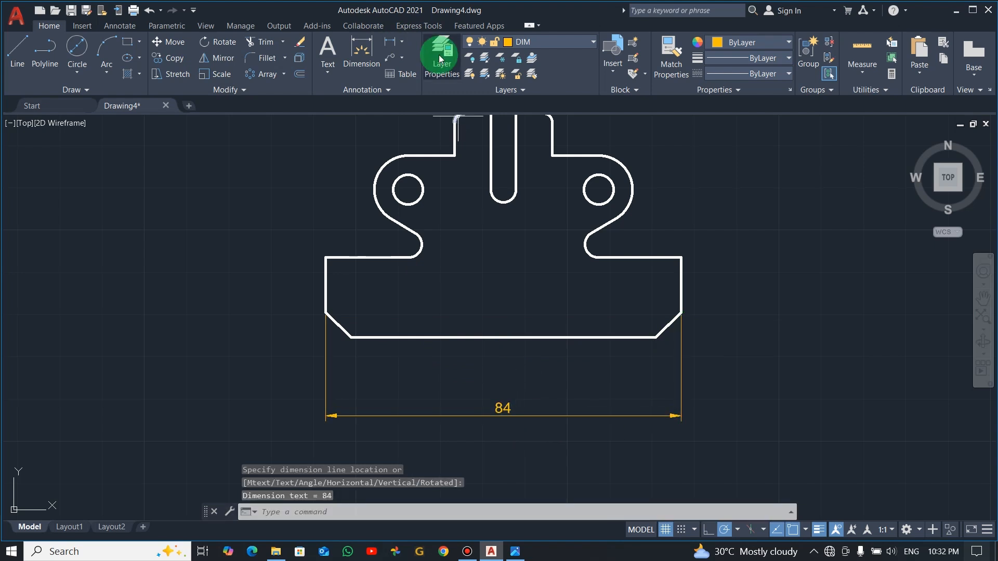
{"action": "left_click", "coordinate": [391, 41]}
{"action": "left_click", "coordinate": [326, 257]}
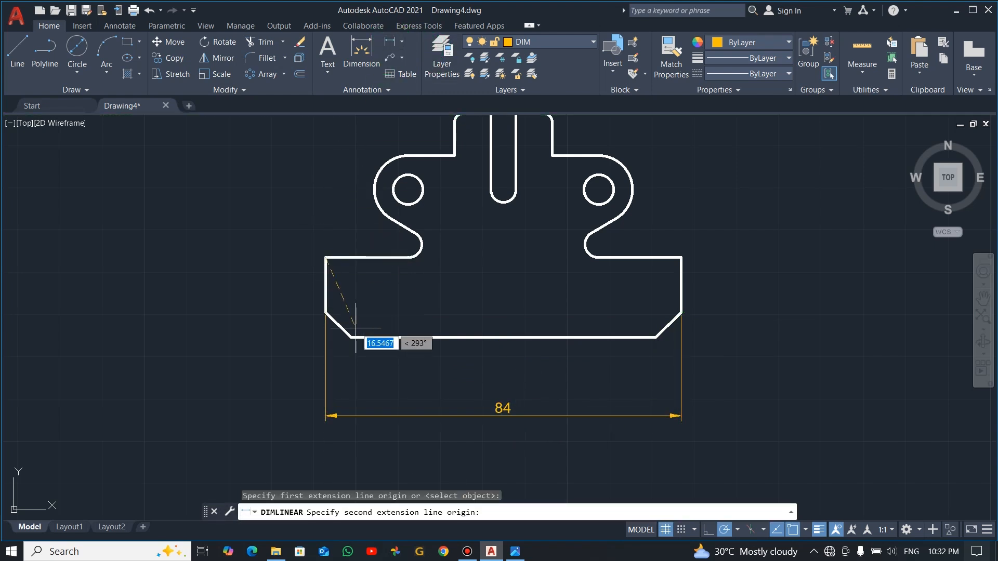
{"action": "left_click", "coordinate": [352, 338]}
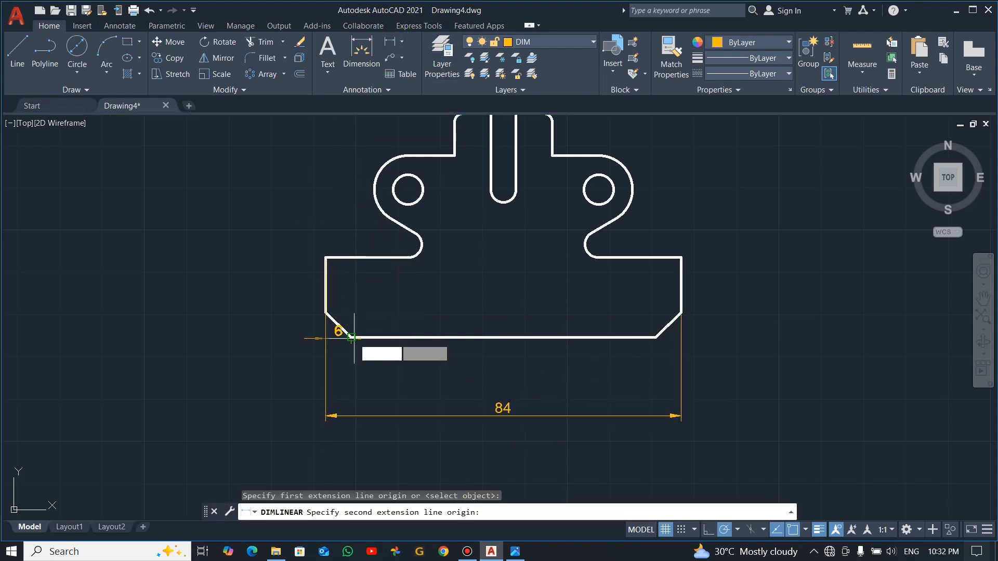
{"action": "left_click", "coordinate": [264, 297]}
- Dimension the base's lower-left chamfer with a vertical linear dimension beside it and a horizontal one below it
{"action": "left_click", "coordinate": [392, 41]}
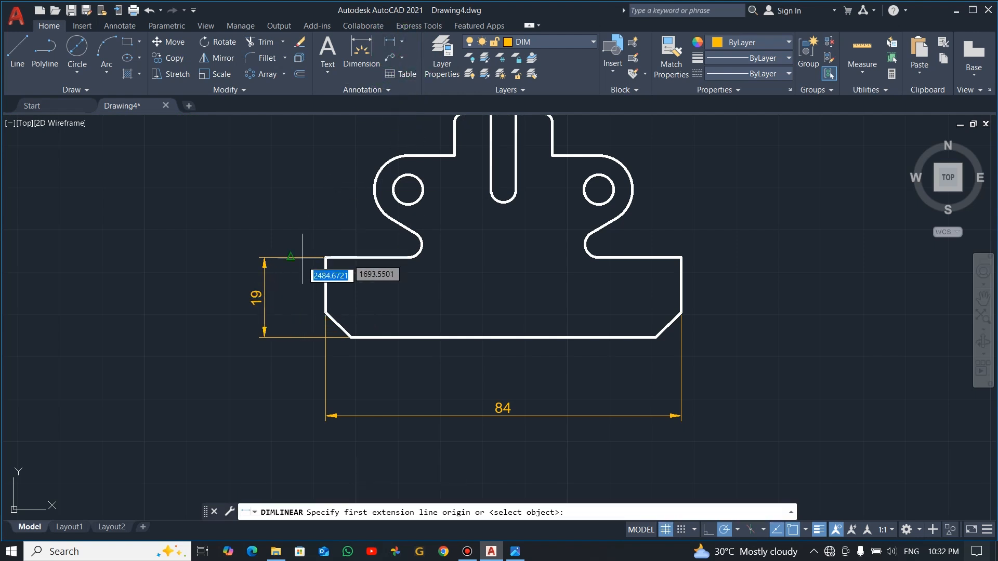
{"action": "left_click", "coordinate": [325, 313]}
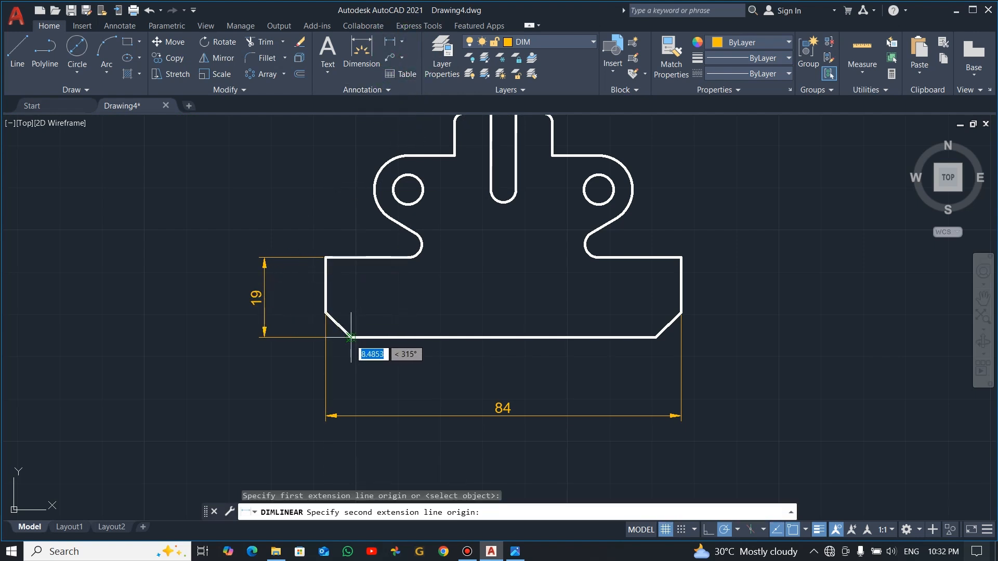
{"action": "left_click", "coordinate": [352, 337]}
{"action": "left_click", "coordinate": [313, 329]}
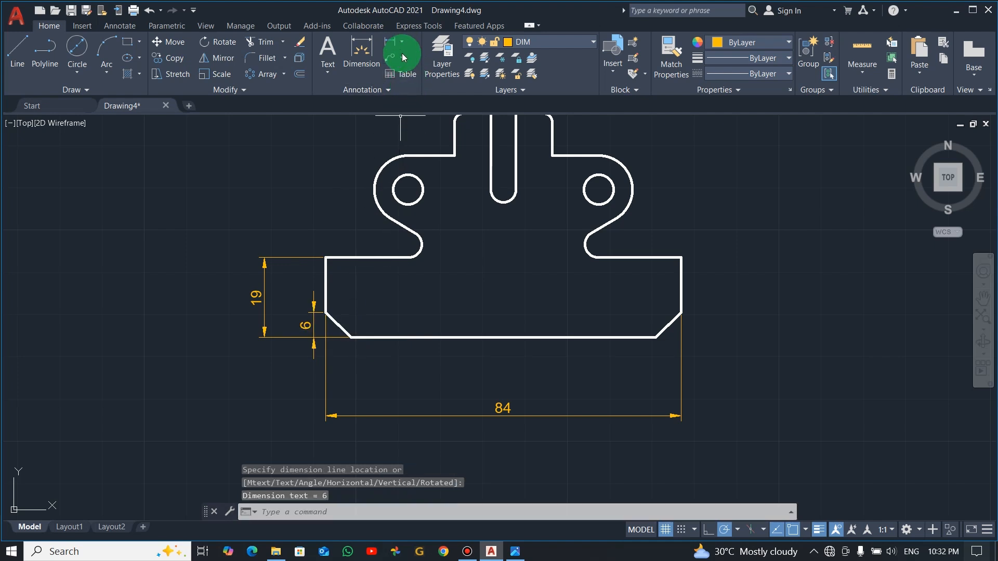
{"action": "left_click", "coordinate": [392, 42]}
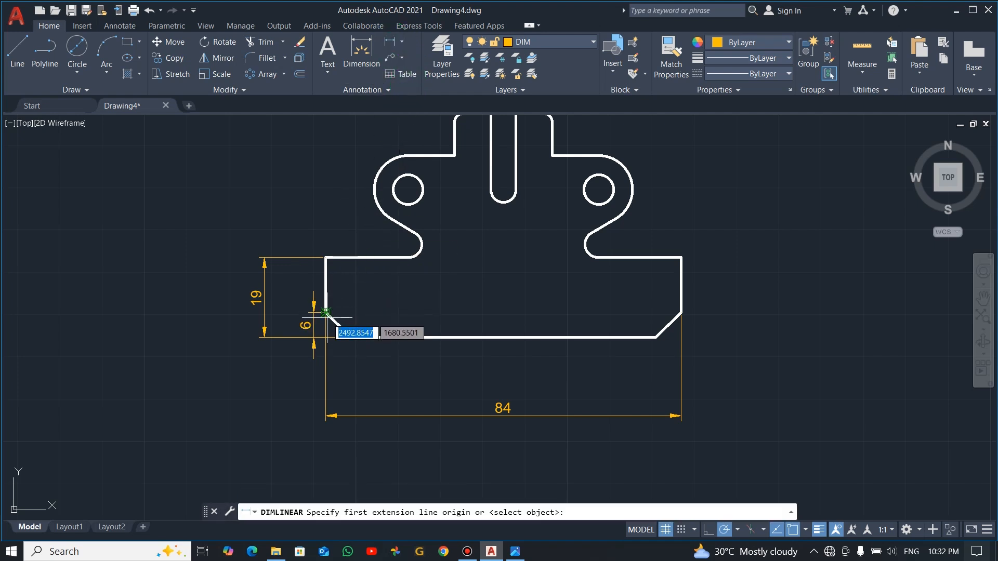
{"action": "left_click", "coordinate": [326, 312]}
{"action": "left_click", "coordinate": [351, 337]}
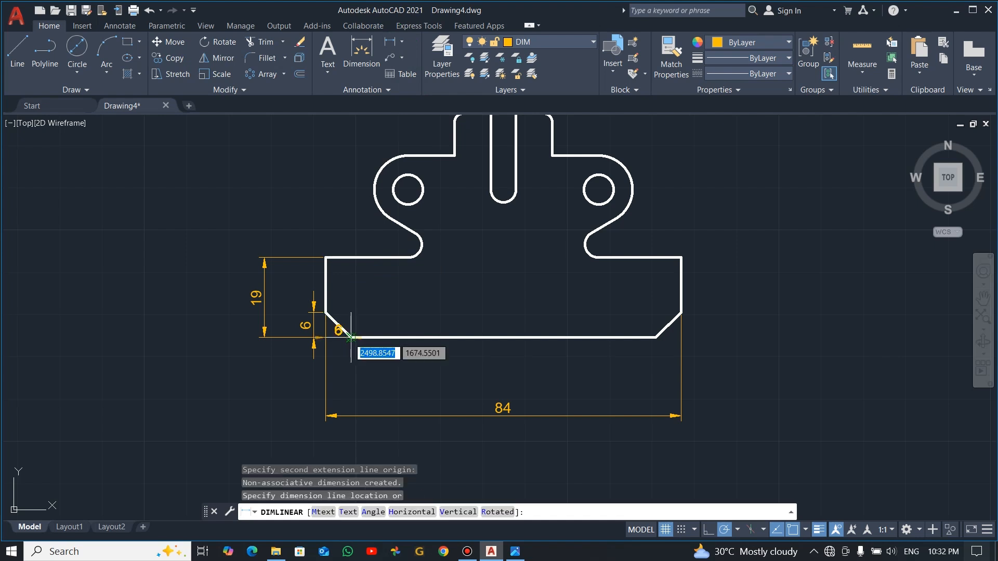
{"action": "left_click", "coordinate": [339, 359]}
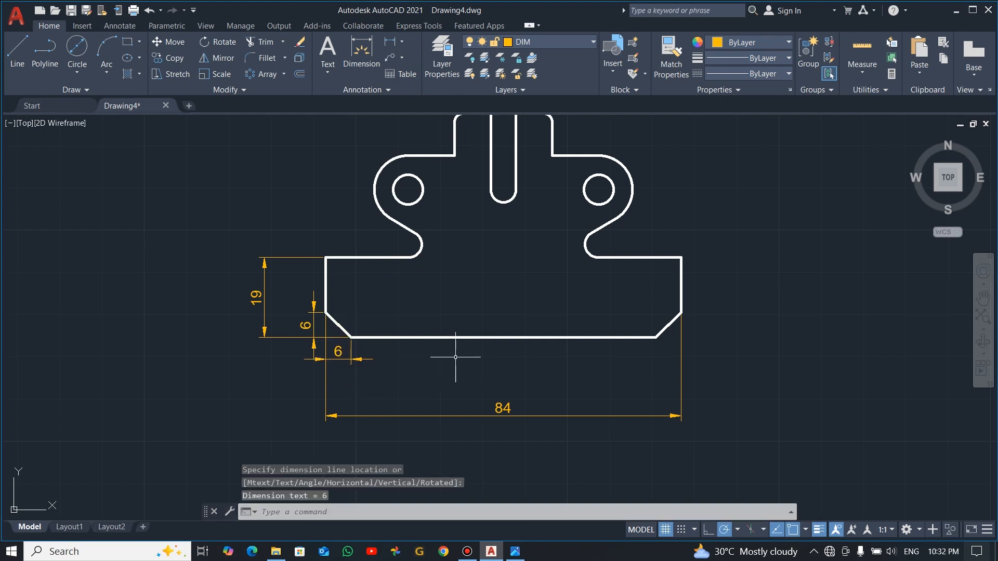
- Add a vertical linear dimension from the right hole's center to the part's top edge, placed right of the part
{"action": "middle_click_drag", "start_coordinate": [761, 277], "coordinate": [731, 322]}
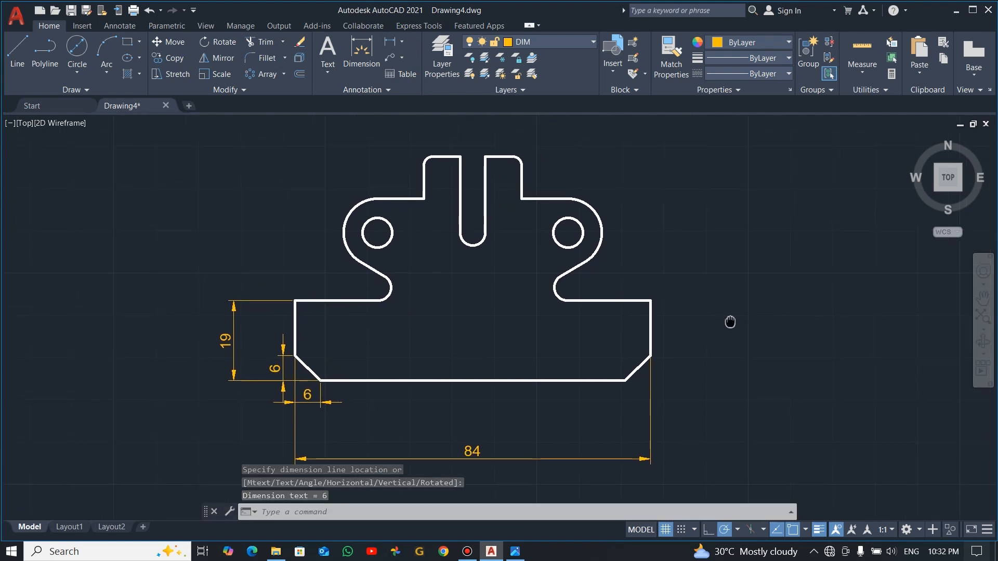
{"action": "left_click", "coordinate": [390, 41]}
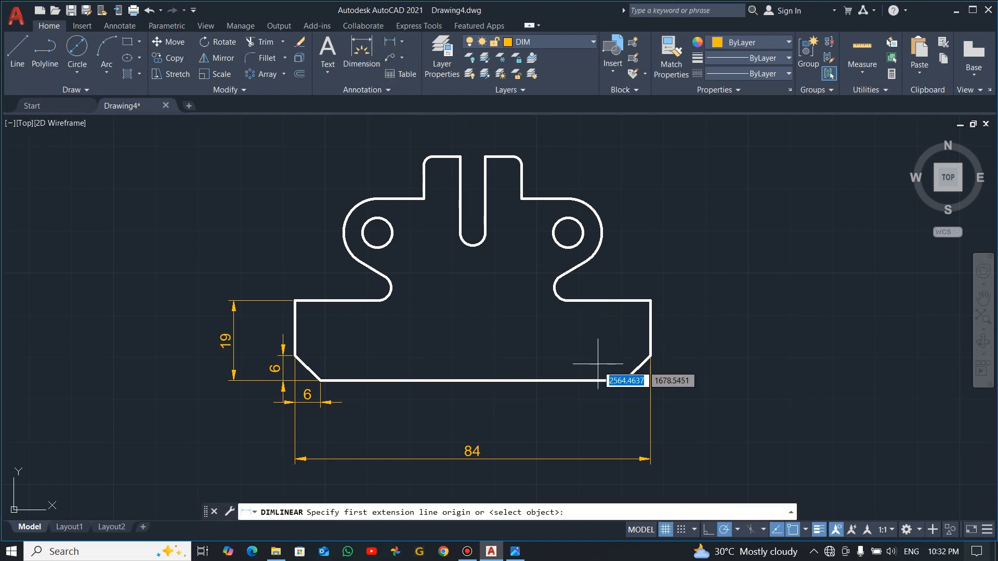
{"action": "left_click", "coordinate": [568, 233]}
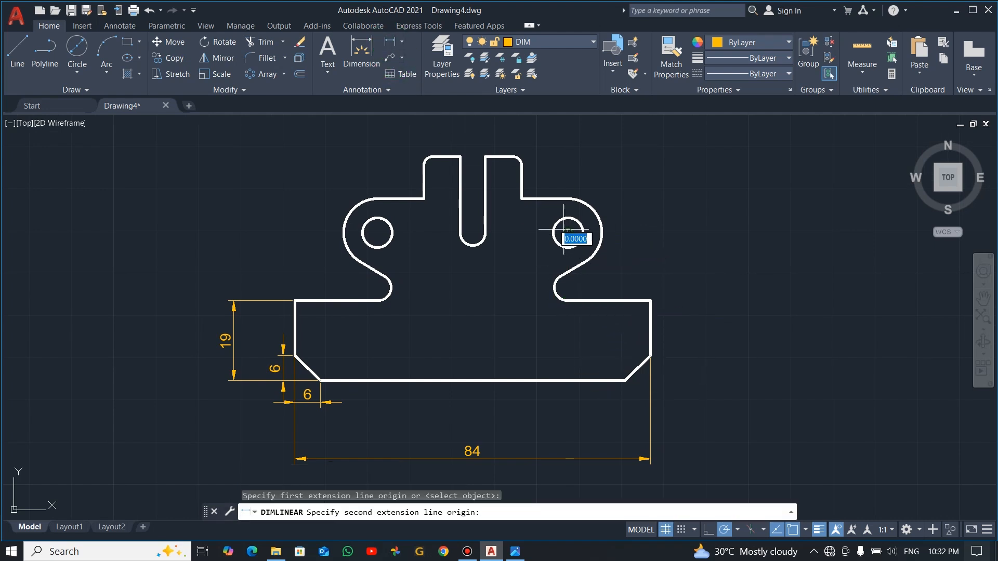
{"action": "left_click", "coordinate": [486, 157]}
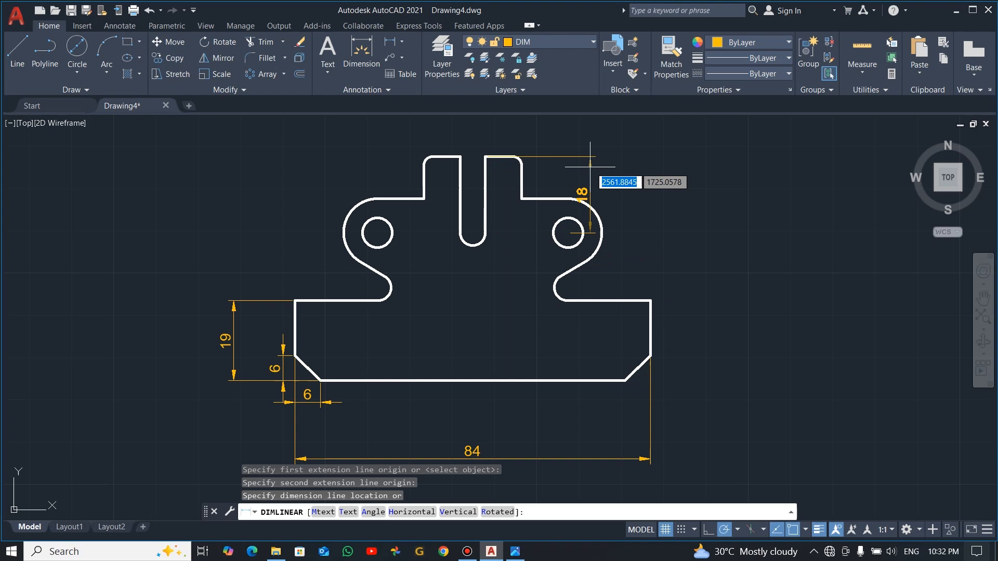
{"action": "left_click", "coordinate": [635, 165]}
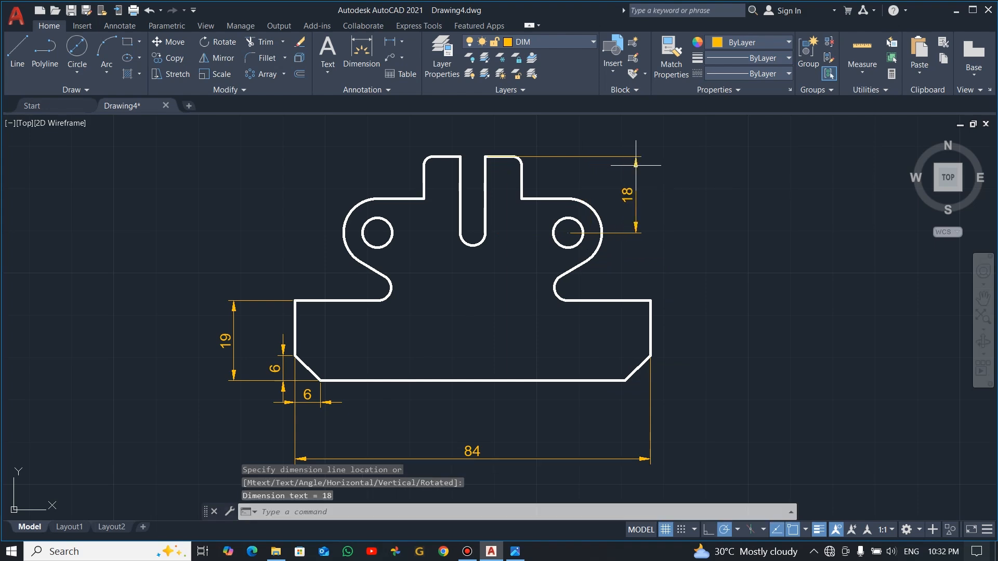
- Check the reference and dimension the vertical distance from the right hole's center to the base's top edge, in line with the dimension above
{"action": "key", "text": "alt+Tab"}
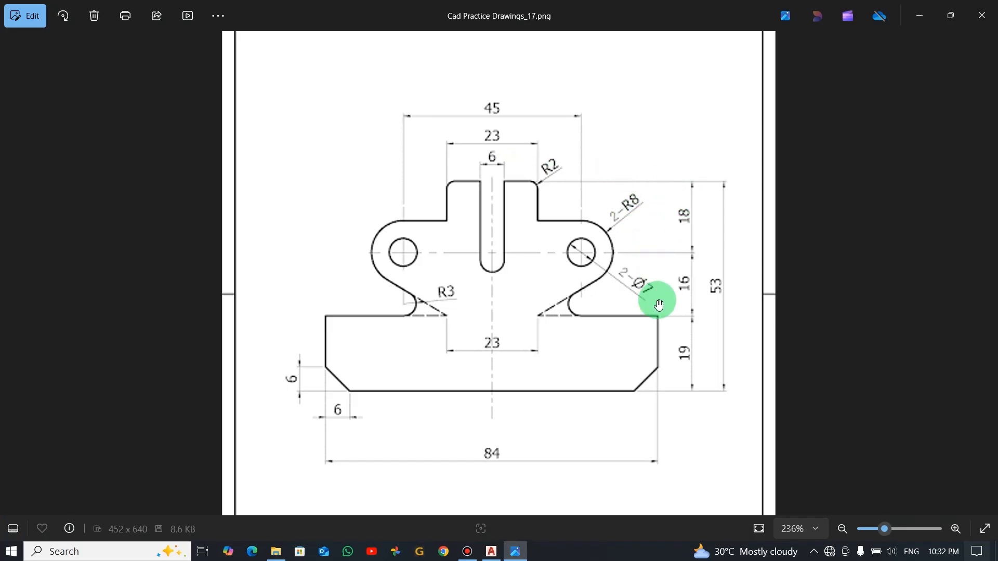
{"action": "key", "text": "alt+Tab"}
{"action": "left_click", "coordinate": [391, 42]}
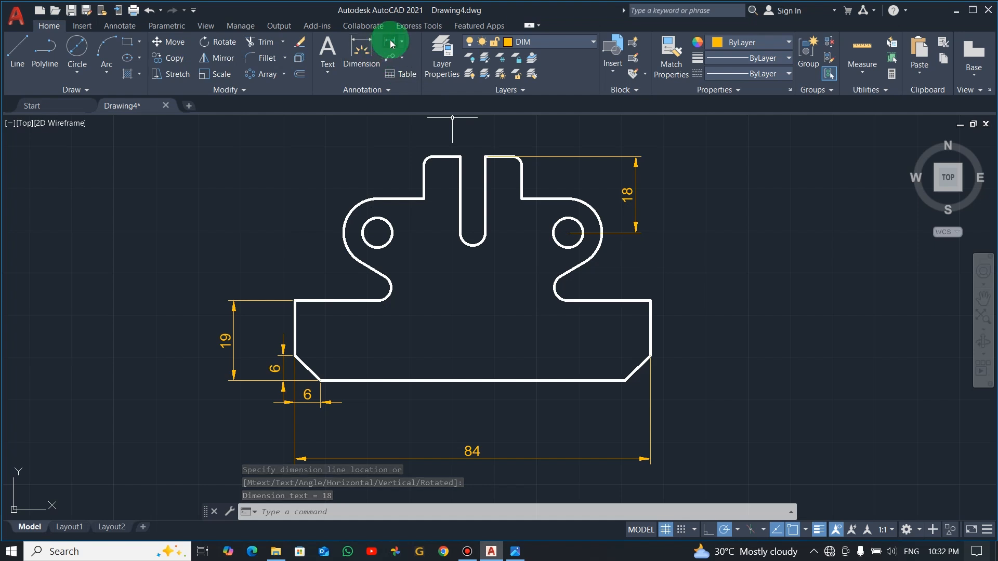
{"action": "left_click", "coordinate": [568, 233]}
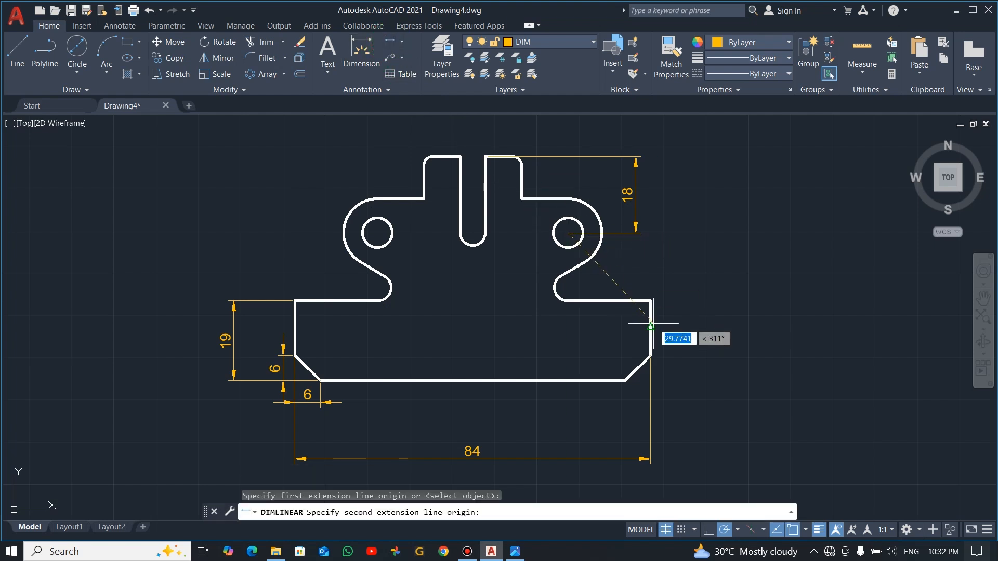
{"action": "left_click", "coordinate": [650, 301]}
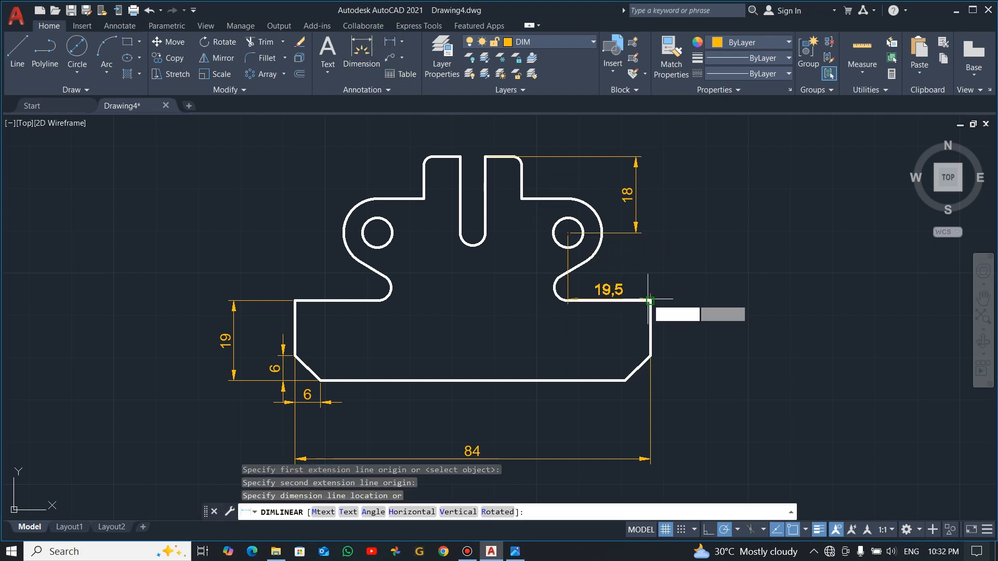
{"action": "left_click", "coordinate": [636, 256]}
- Check the base height dimension's placement in the reference image and delete the one on the part's left side
{"action": "key", "text": "alt+Tab"}
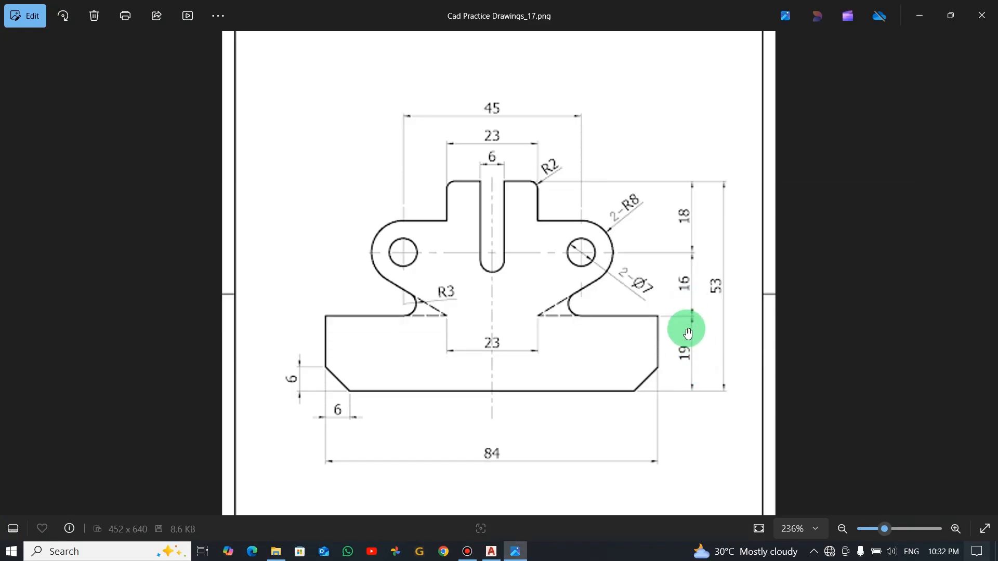
{"action": "key", "text": "alt+Tab"}
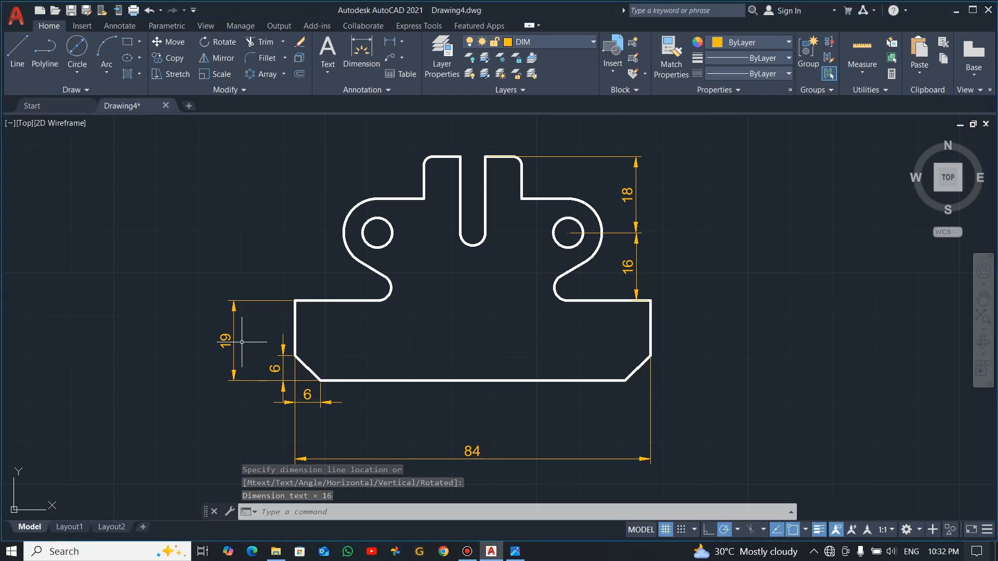
{"action": "left_click", "coordinate": [271, 335]}
{"action": "key", "text": "Escape"}
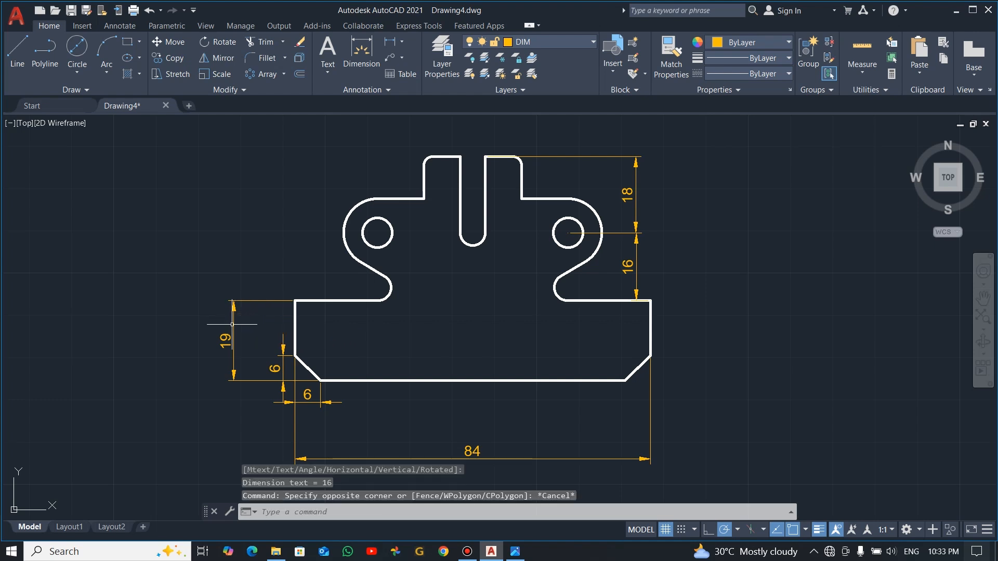
{"action": "left_click", "coordinate": [232, 325]}
{"action": "key", "text": "Escape"}
{"action": "left_click", "coordinate": [254, 323]}
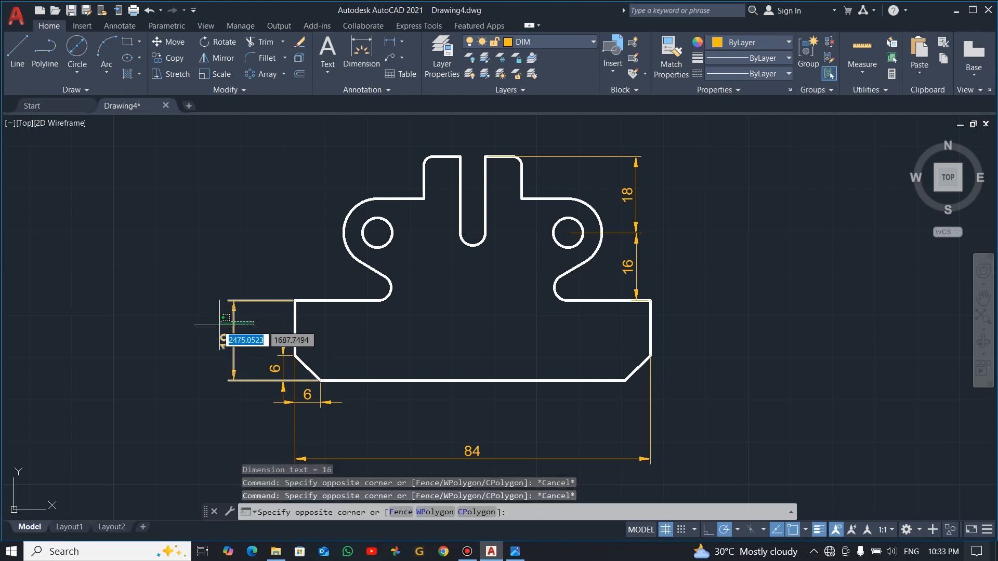
{"action": "left_click", "coordinate": [212, 325]}
{"action": "key", "text": "Delete"}
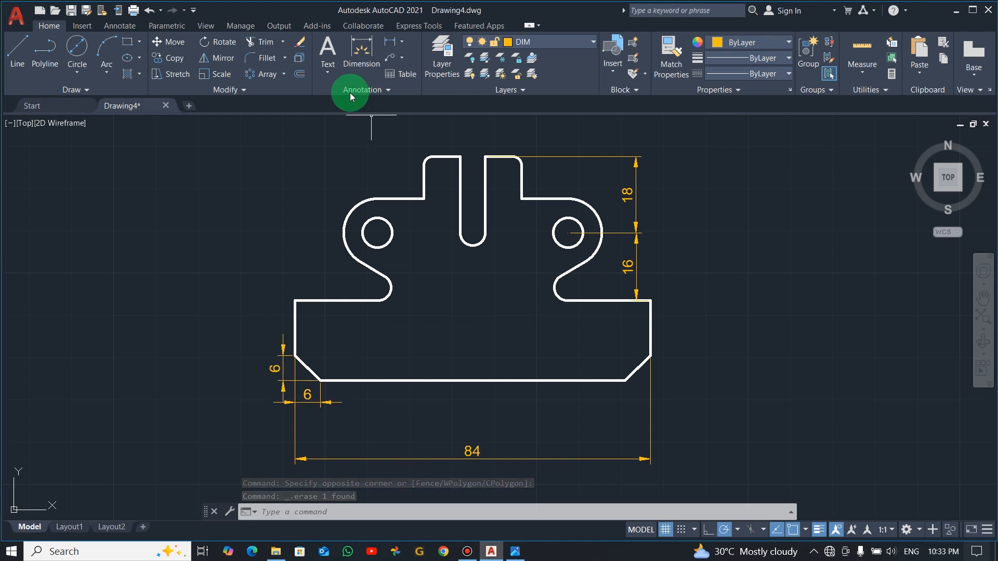
- Add a vertical linear dimension for the base's full height, placed to the right of the part
{"action": "left_click", "coordinate": [390, 41]}
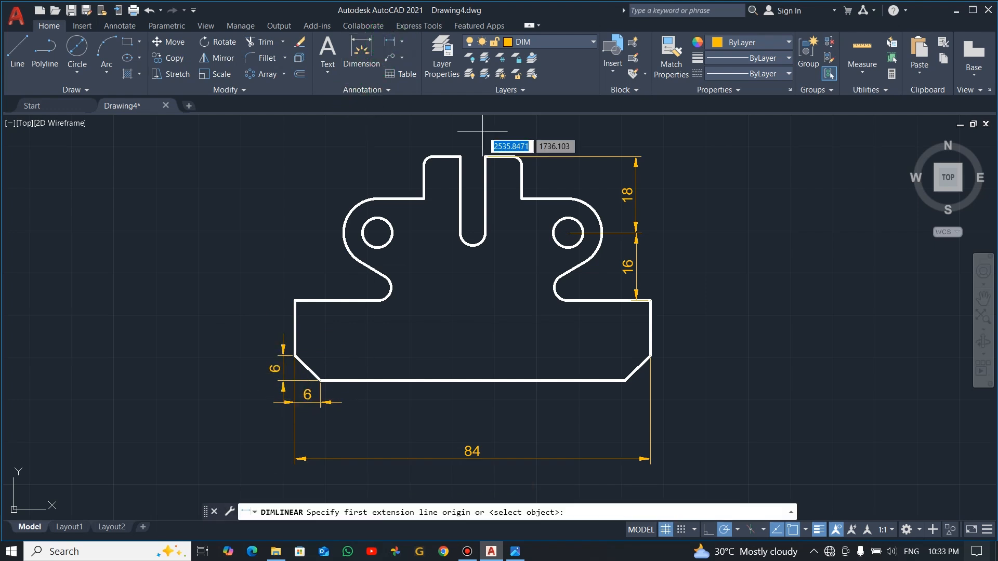
{"action": "left_click", "coordinate": [650, 300]}
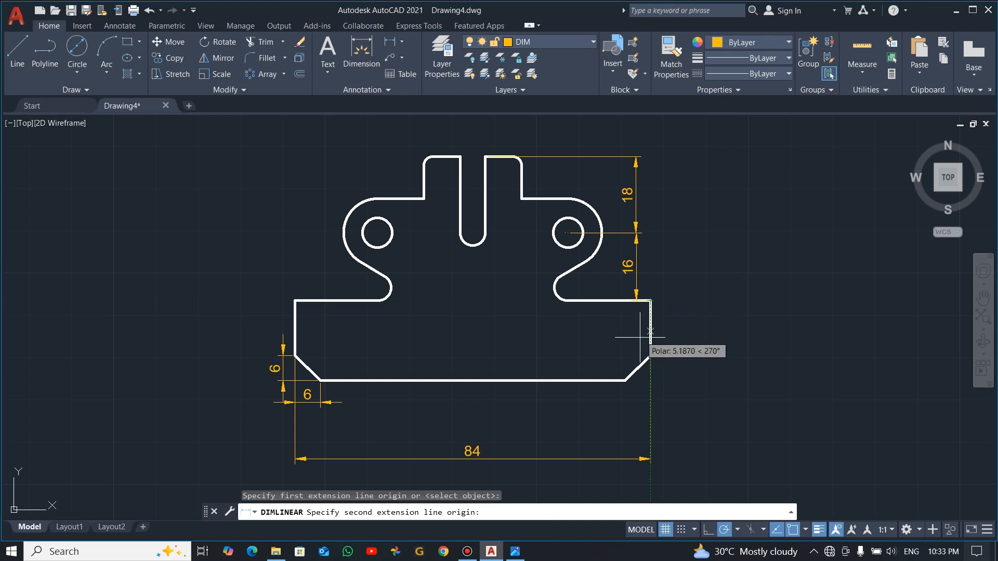
{"action": "left_click", "coordinate": [625, 381]}
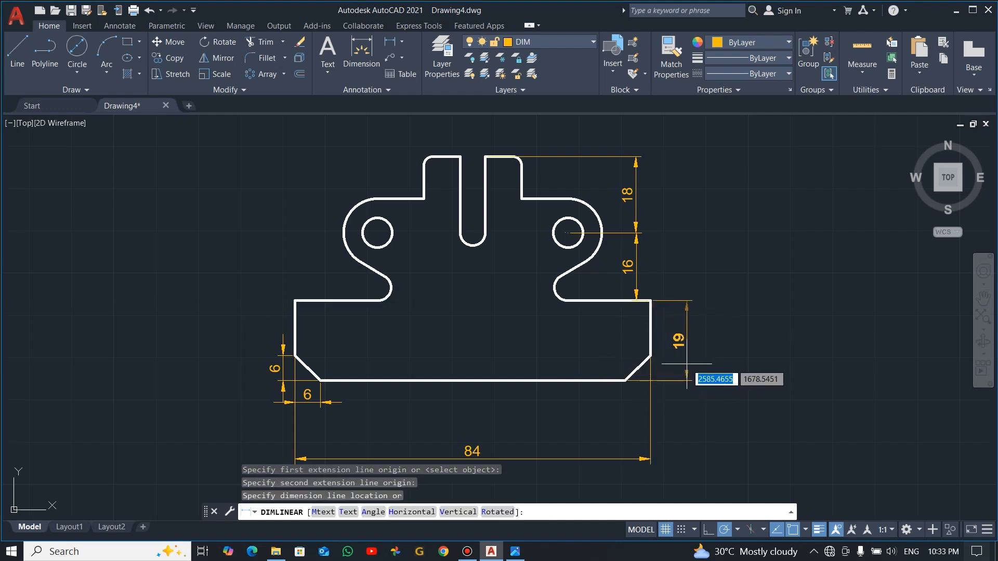
{"action": "left_click", "coordinate": [686, 365]}
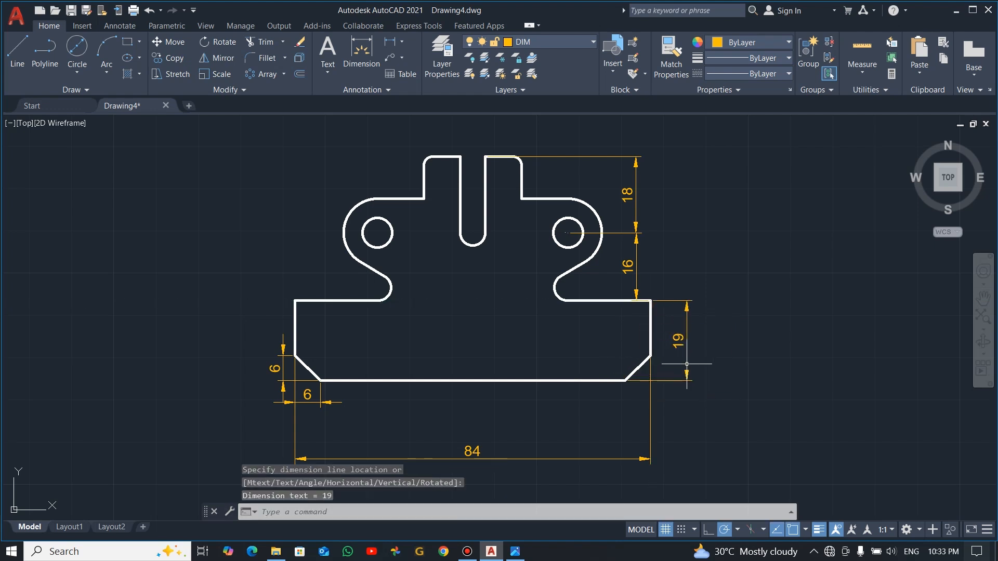
- Add a horizontal linear dimension for the central slot's width, placed above the part
{"action": "left_click", "coordinate": [392, 47]}
{"action": "left_click", "coordinate": [460, 156]}
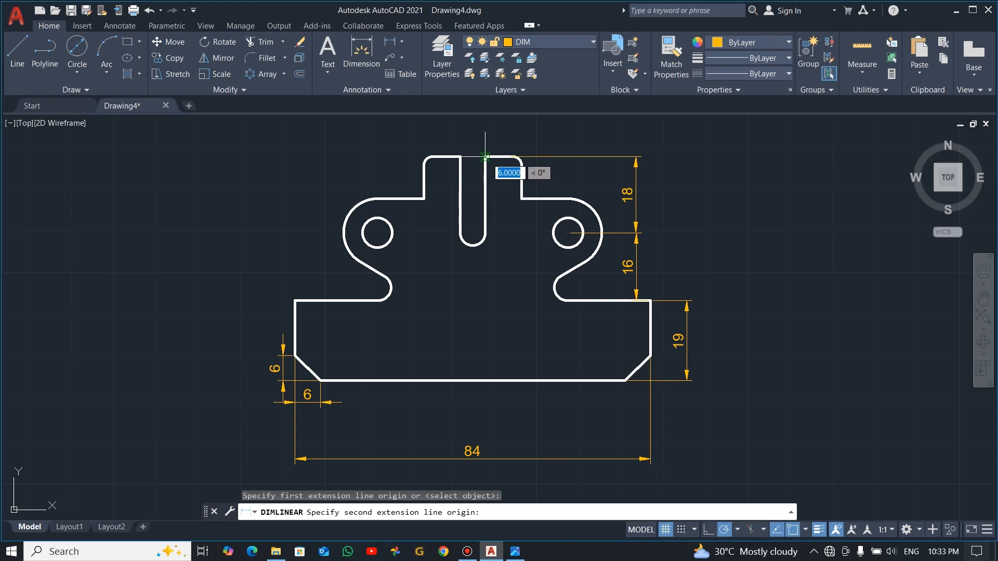
{"action": "left_click", "coordinate": [485, 156]}
{"action": "left_click", "coordinate": [475, 129]}
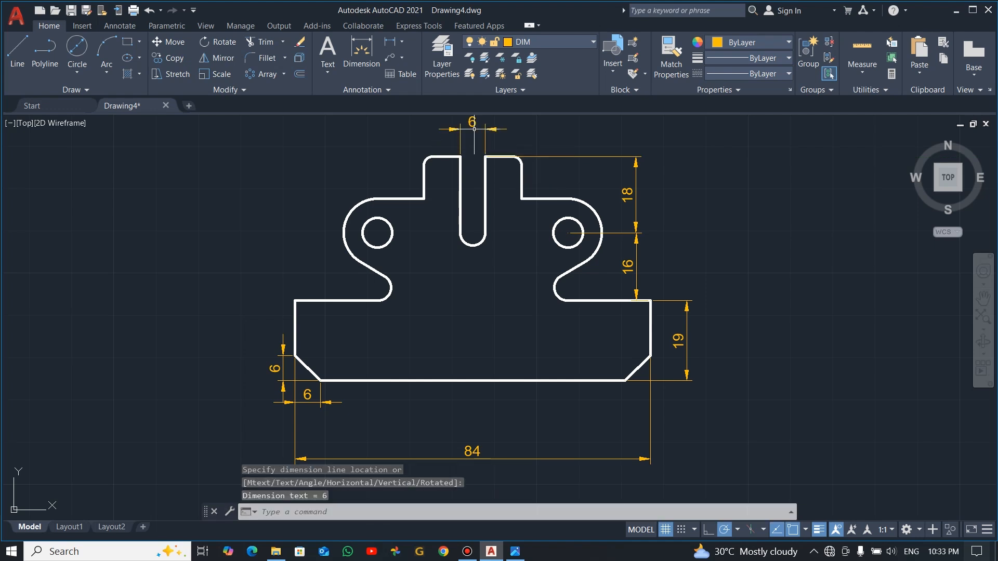
- Dimension the upper block's width between its lower corners, placed below the slot, and compare it with the reference image
{"action": "left_click", "coordinate": [389, 41]}
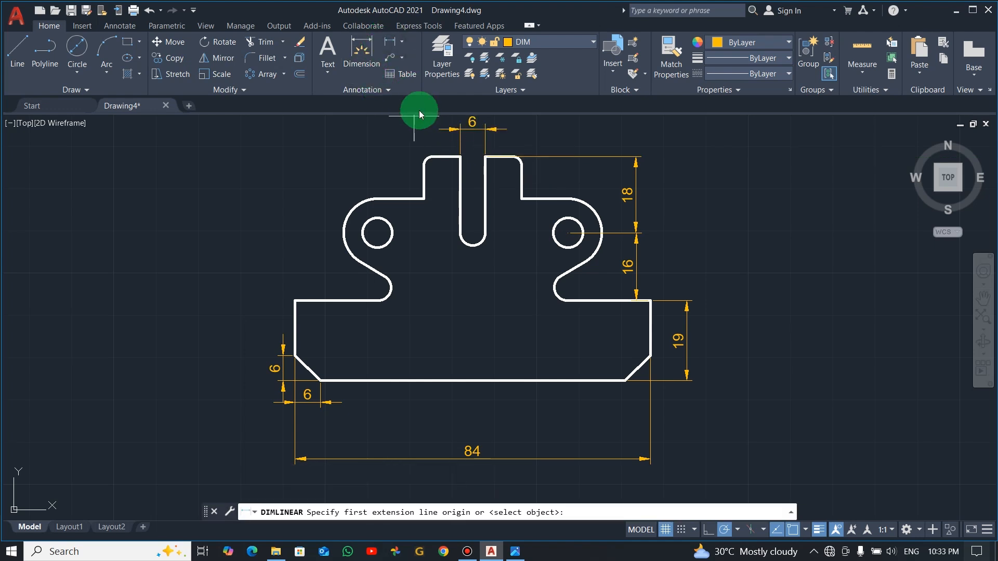
{"action": "left_click", "coordinate": [425, 199]}
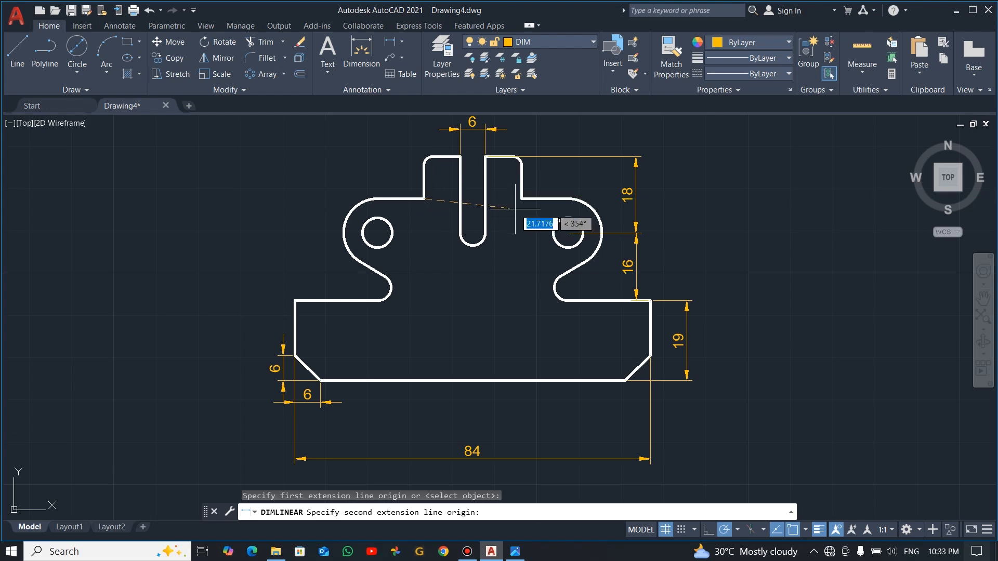
{"action": "left_click", "coordinate": [522, 199]}
{"action": "left_click", "coordinate": [502, 272]}
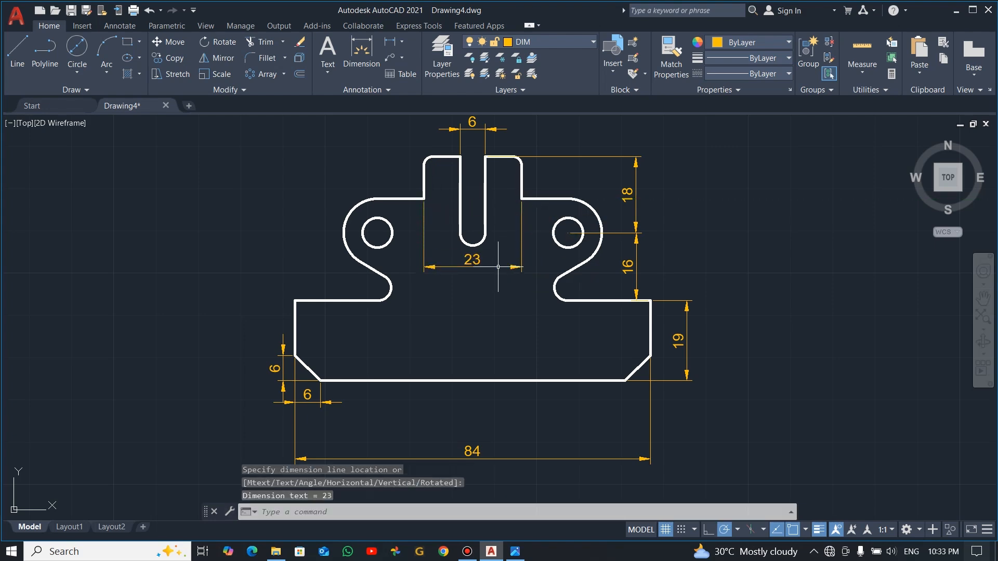
{"action": "key", "text": "alt+Tab"}
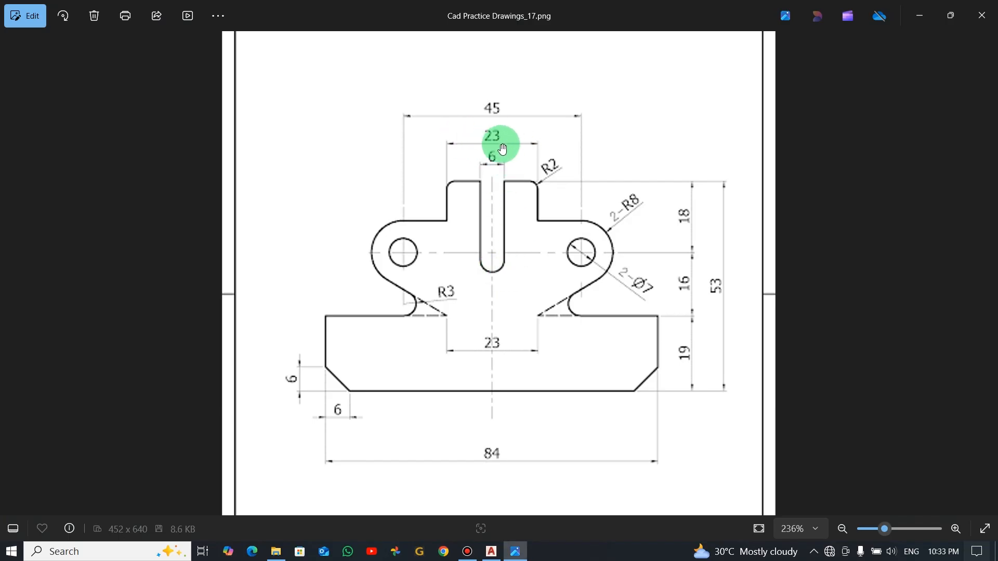
{"action": "key", "text": "alt+Tab"}
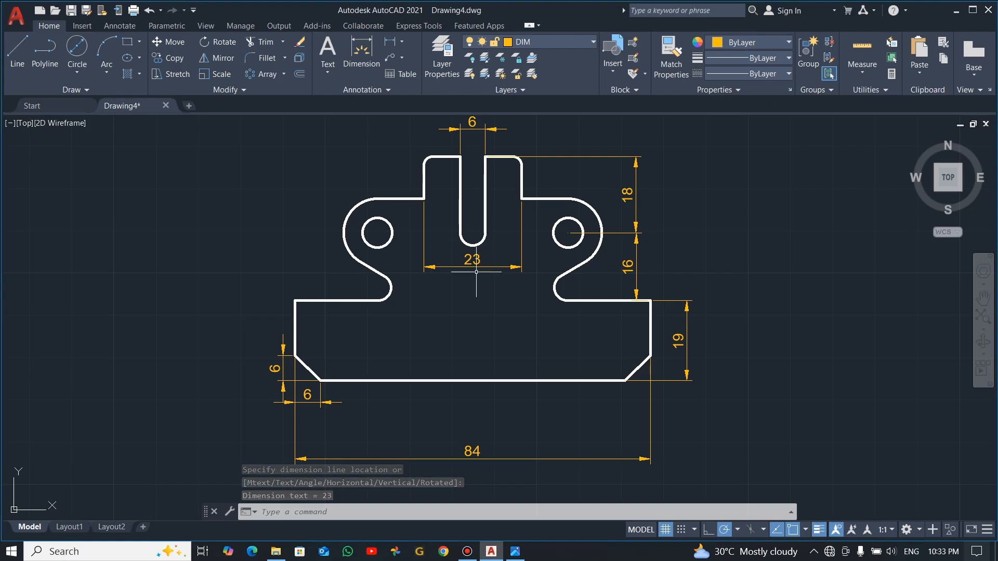
{"action": "key", "text": "alt+Tab"}
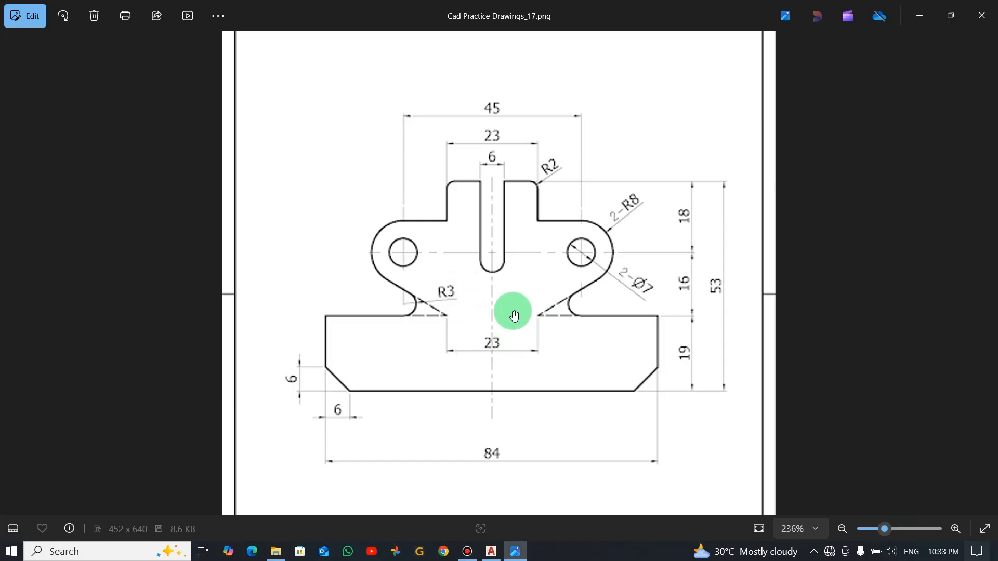
- Return to AutoCAD and add a radius dimension to the outer arc around the left hole, placed outside the part
{"action": "key", "text": "alt+Tab"}
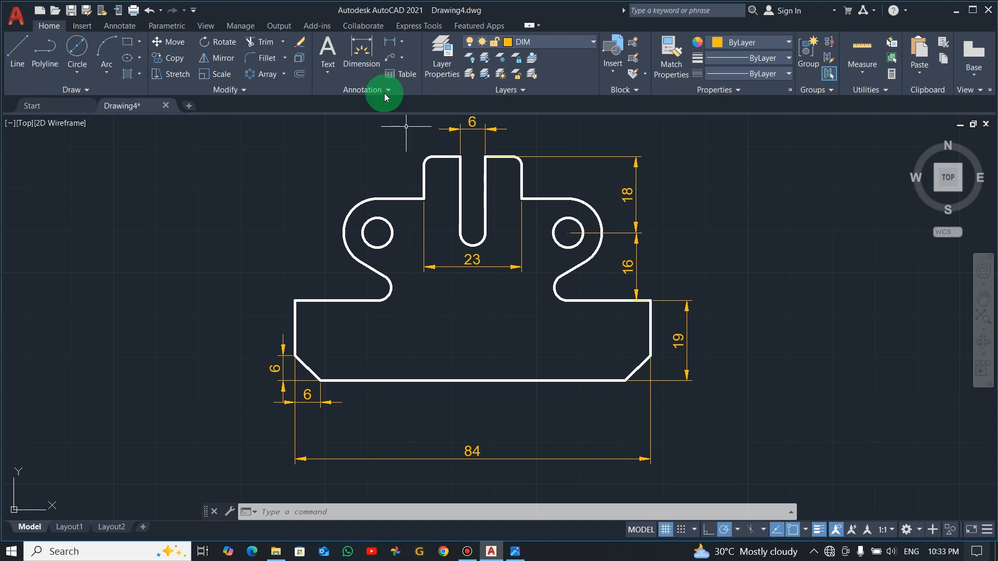
{"action": "left_click", "coordinate": [400, 42]}
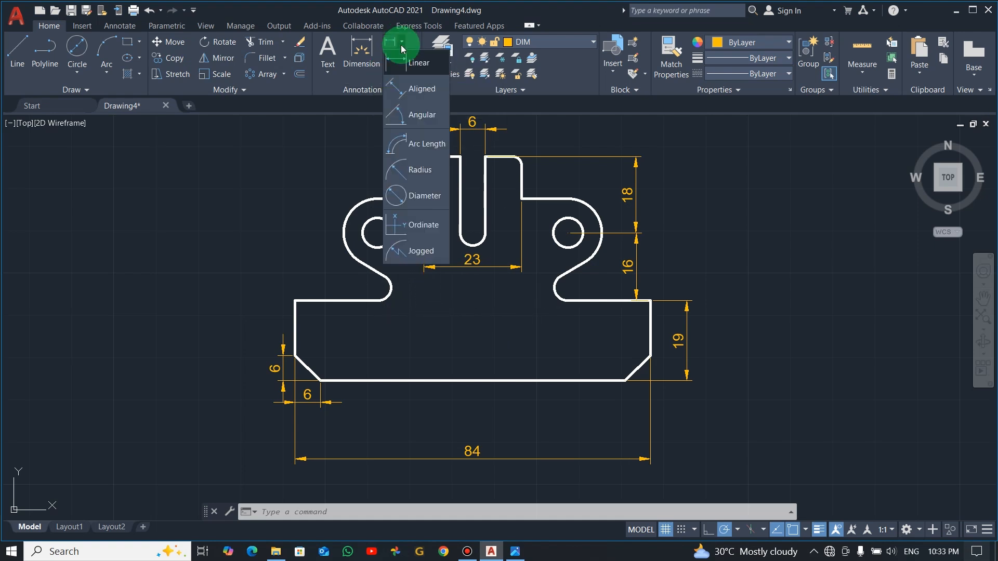
{"action": "left_click", "coordinate": [418, 167]}
{"action": "left_click", "coordinate": [356, 207]}
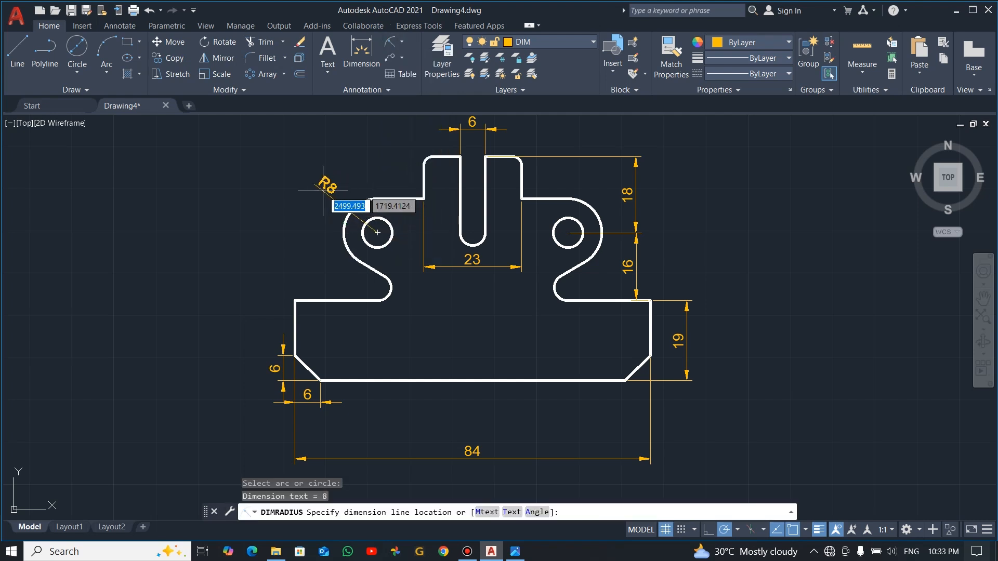
{"action": "left_click", "coordinate": [325, 188]}
- Try a radius dimension on the upper block's left corner fillet, moving its text from inside the block to outside
{"action": "left_click", "coordinate": [389, 42]}
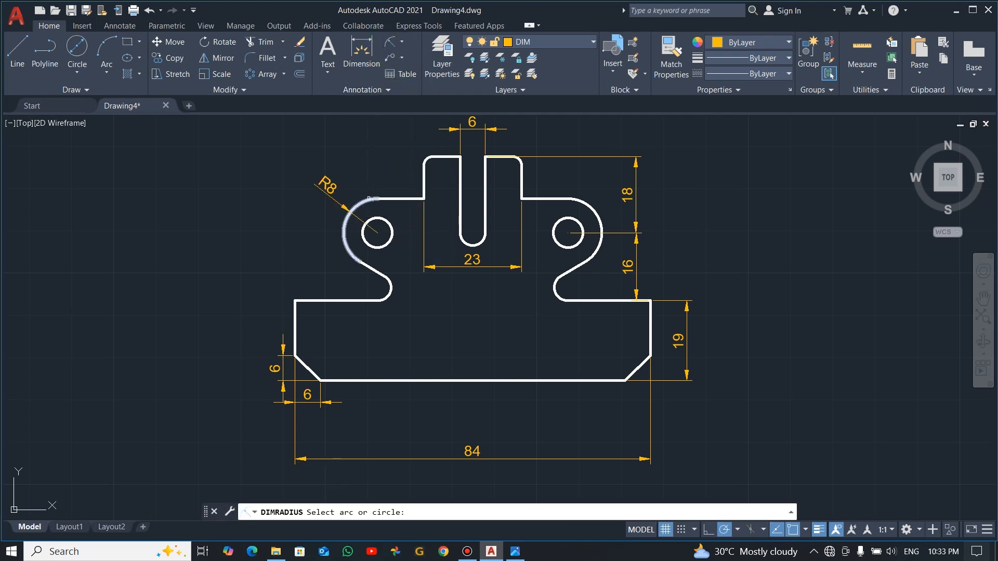
{"action": "left_click", "coordinate": [426, 158]}
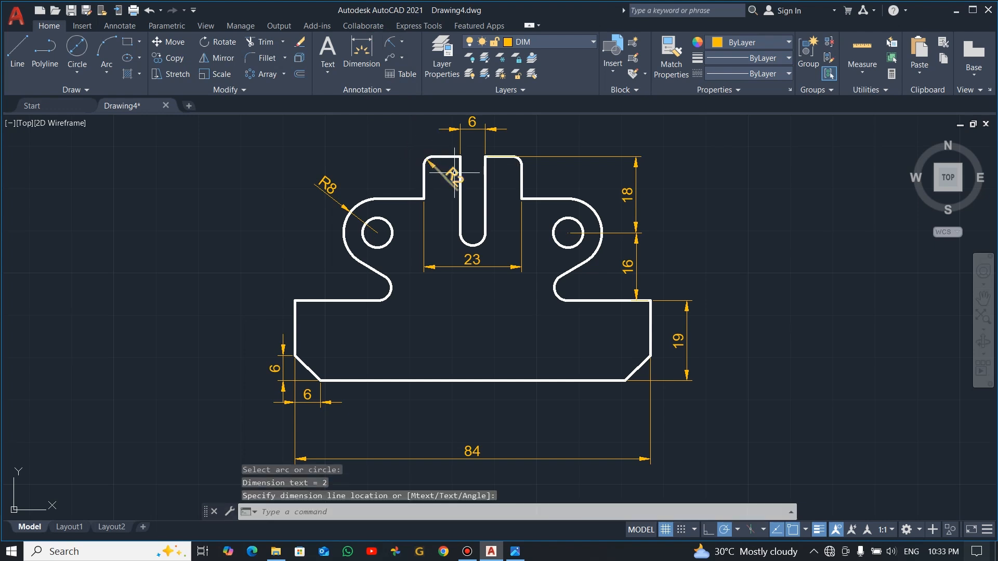
{"action": "left_click", "coordinate": [453, 174]}
{"action": "left_click", "coordinate": [448, 179]}
{"action": "left_click", "coordinate": [449, 182]}
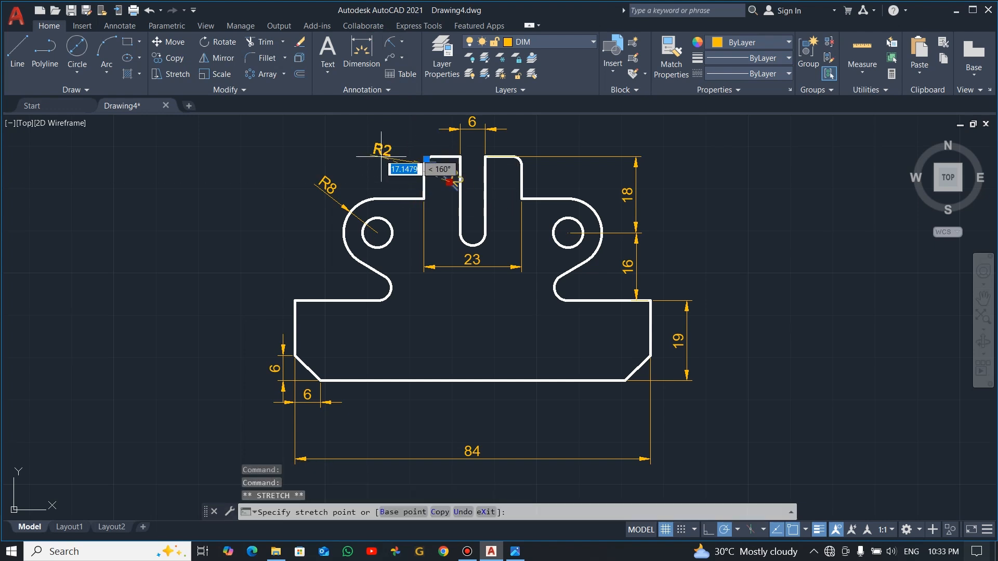
{"action": "left_click", "coordinate": [391, 123]}
- Delete the relocated radius dimension at the upper block's left corner
{"action": "scroll", "coordinate": [392, 169], "scroll_direction": "down", "scroll_amount": 3}
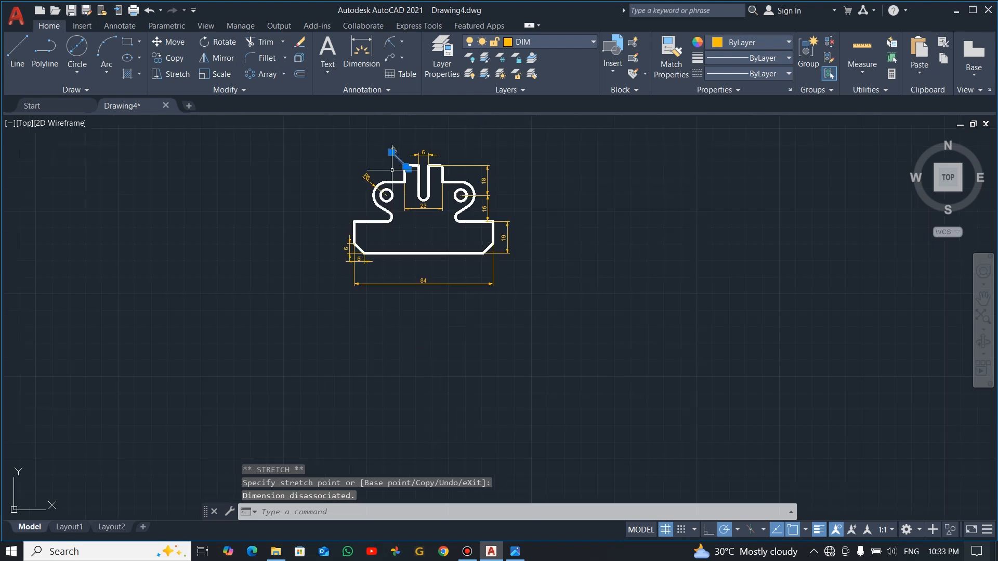
{"action": "key", "text": "Escape"}
{"action": "left_click", "coordinate": [395, 152]}
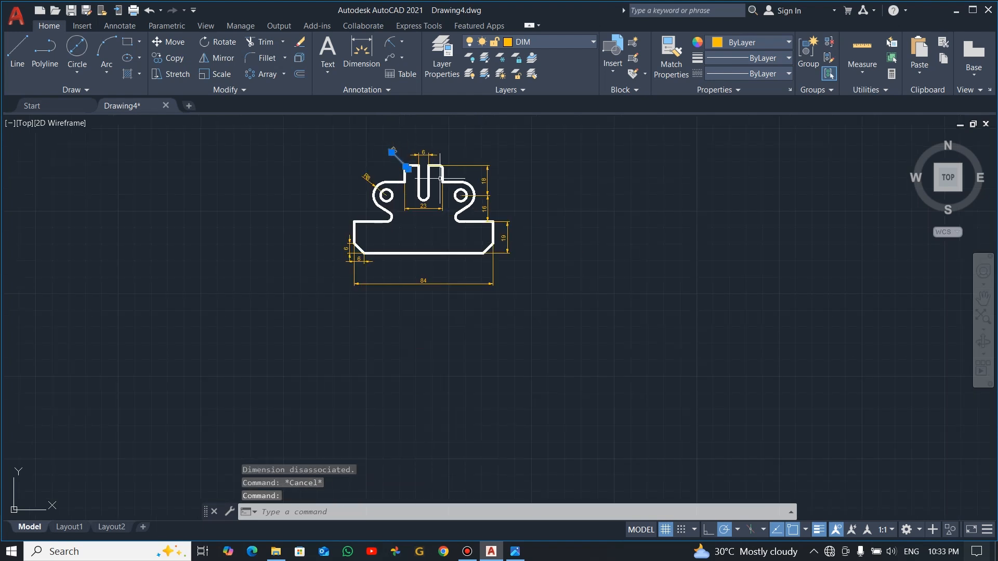
{"action": "key", "text": "Delete"}
- Add a radius dimension to the upper block's left corner fillet, placed outside, above and left of the corner
{"action": "scroll", "coordinate": [389, 146], "scroll_direction": "up", "scroll_amount": 6}
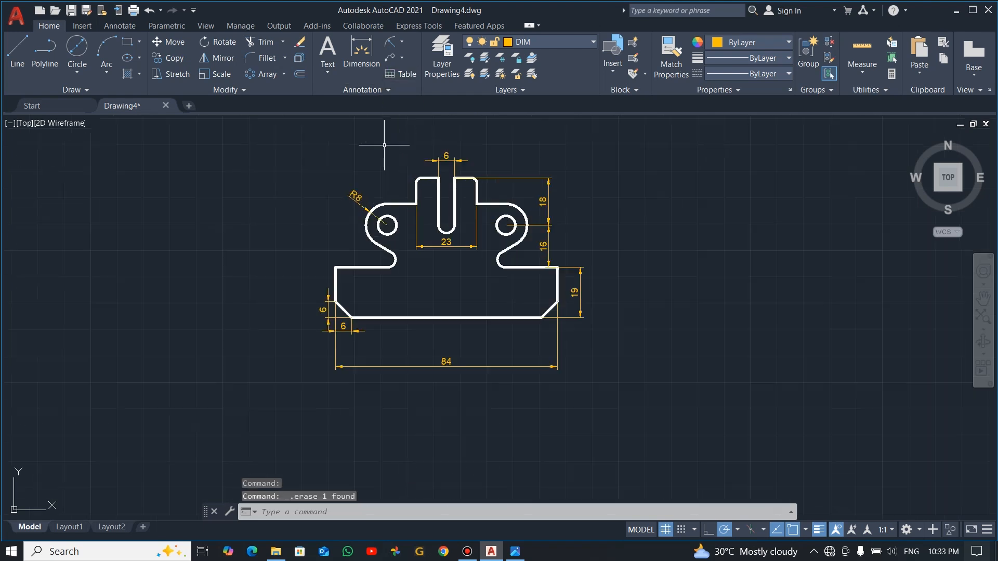
{"action": "left_click", "coordinate": [392, 41]}
{"action": "left_click", "coordinate": [466, 230]}
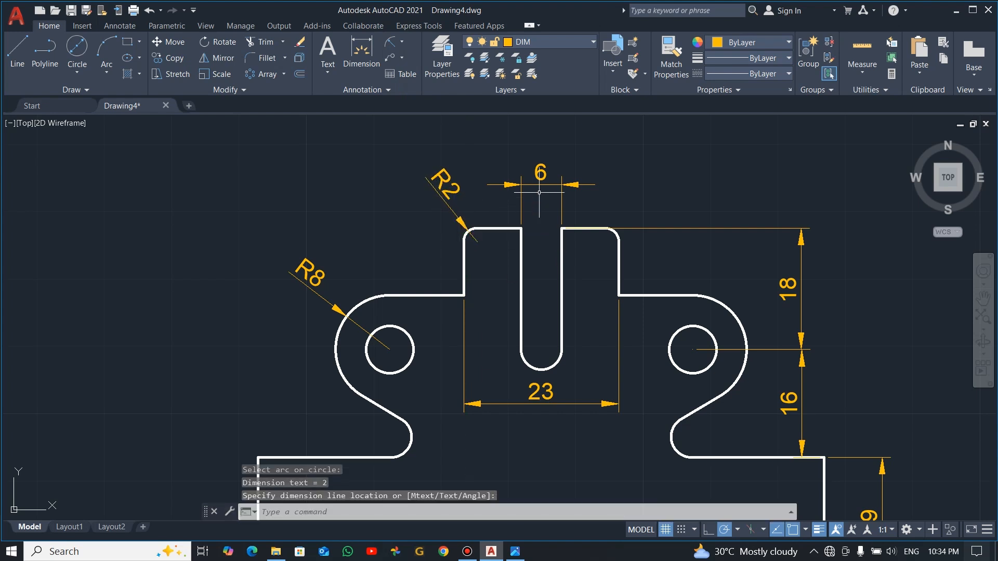
- Add a diameter dimension to the left hole, with its text outside the part below the outer arc's radius dimension
{"action": "left_click", "coordinate": [403, 43]}
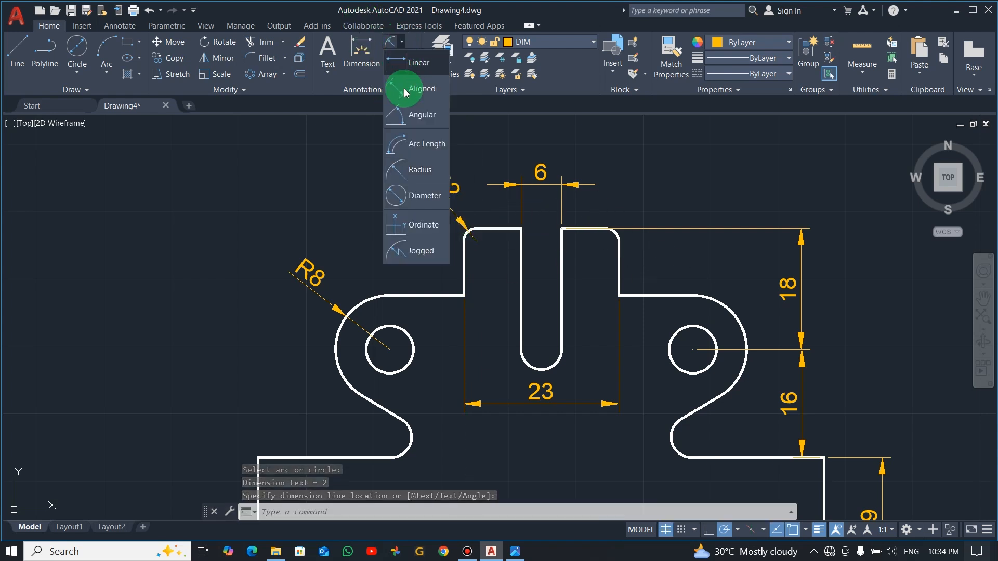
{"action": "left_click", "coordinate": [417, 194]}
{"action": "left_click", "coordinate": [412, 346]}
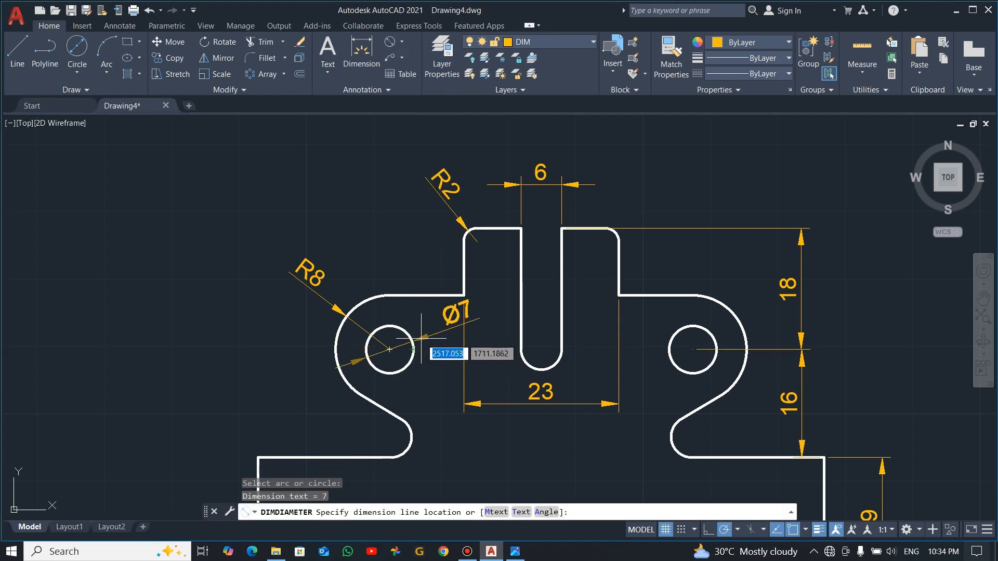
{"action": "left_click", "coordinate": [344, 358]}
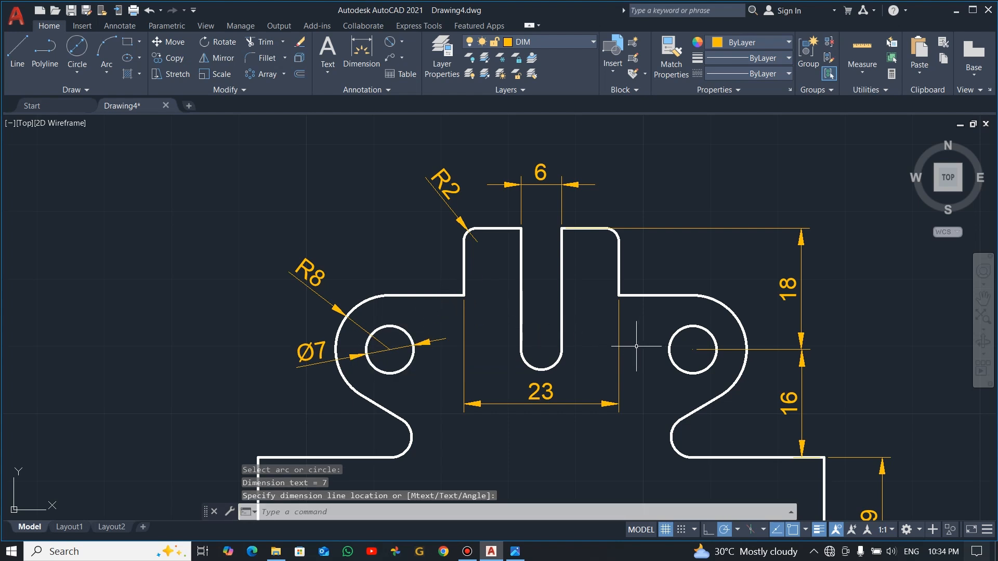
- Check the reference image, then add a vertical linear dimension for the part's overall height, placed right of the base height dimension
{"action": "scroll", "coordinate": [636, 346], "scroll_direction": "down", "scroll_amount": 2}
{"action": "middle_click_drag", "start_coordinate": [636, 352], "coordinate": [543, 262]}
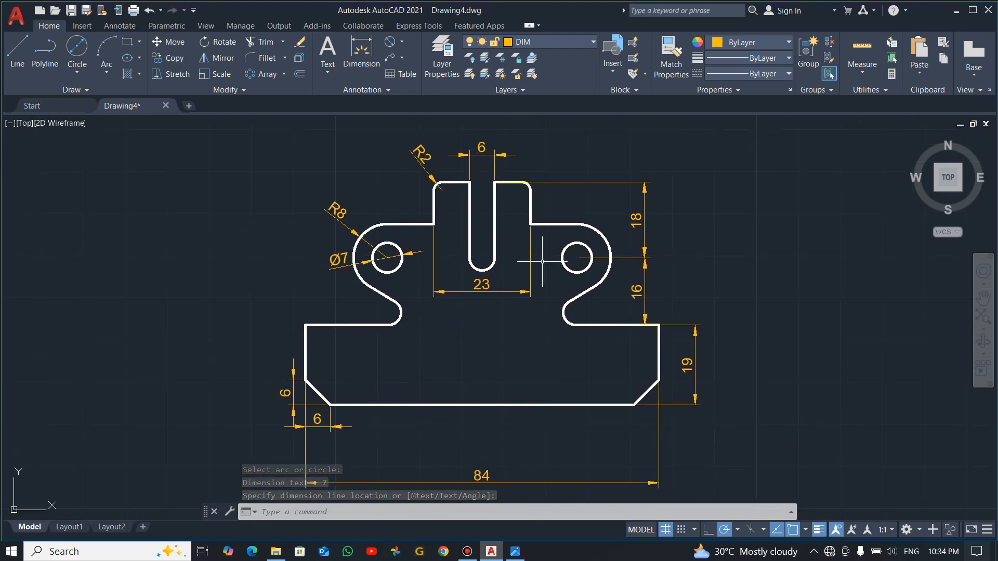
{"action": "key", "text": "alt+Tab"}
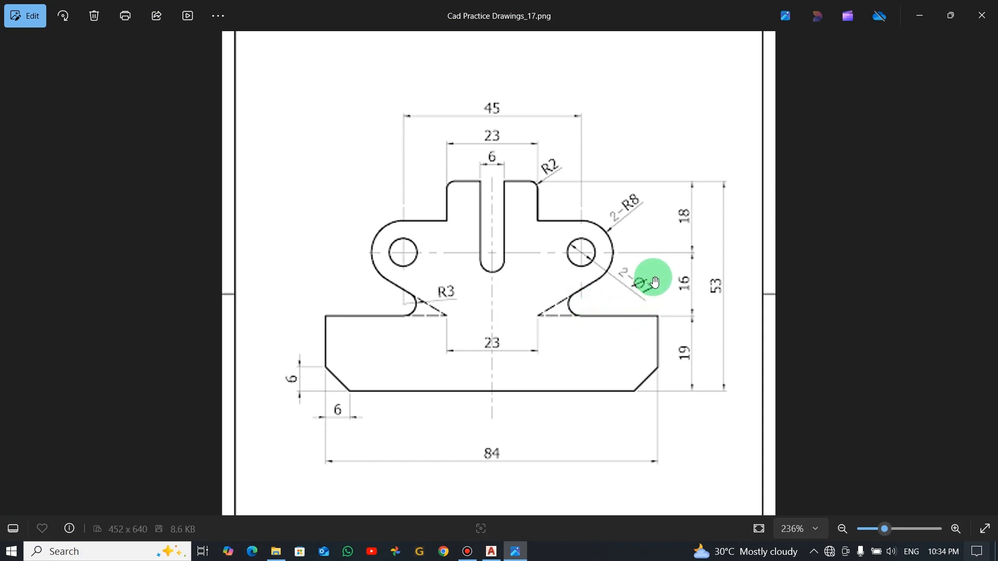
{"action": "key", "text": "alt+Tab"}
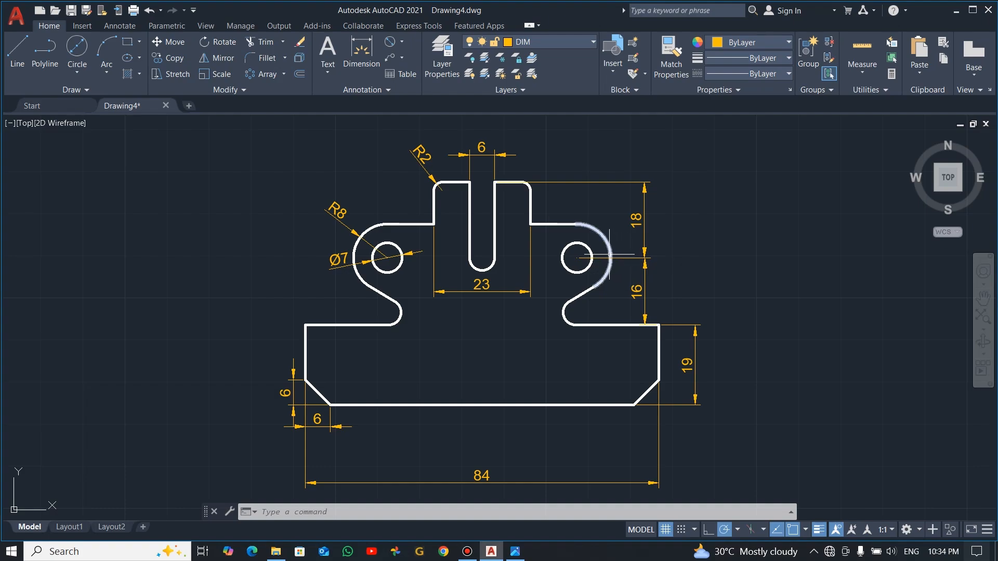
{"action": "key", "text": "alt+Tab"}
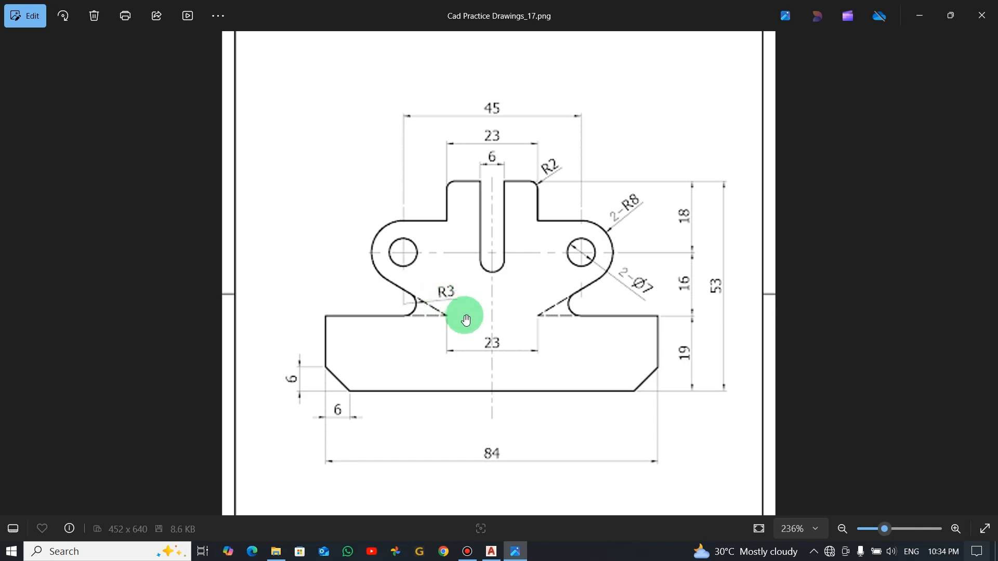
{"action": "key", "text": "alt+Tab"}
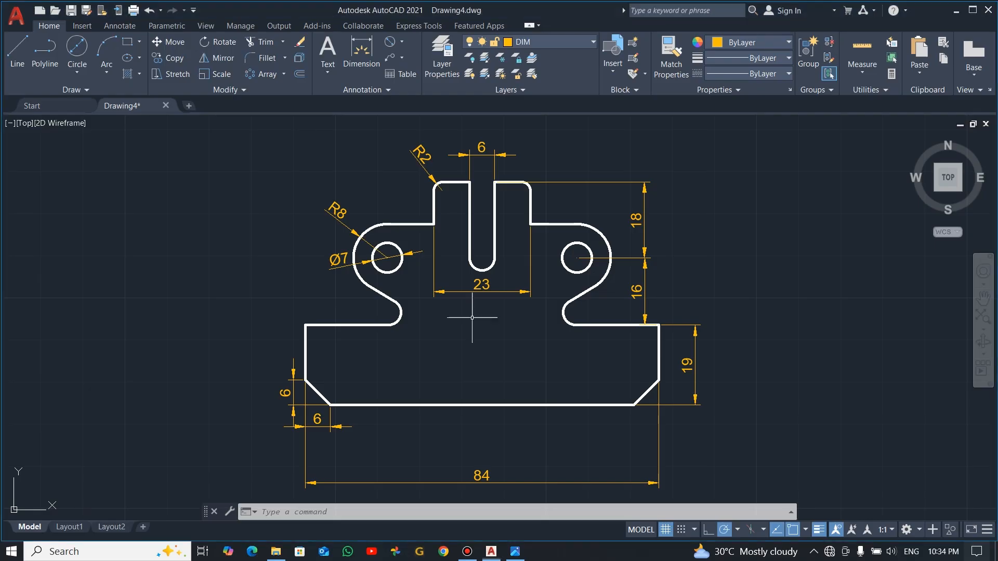
{"action": "left_click", "coordinate": [405, 42]}
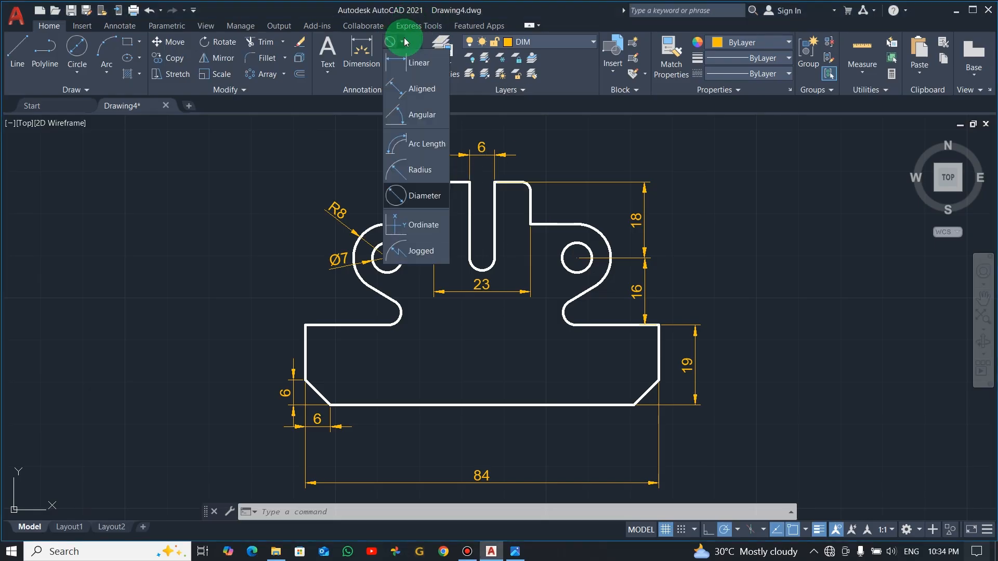
{"action": "left_click", "coordinate": [419, 60]}
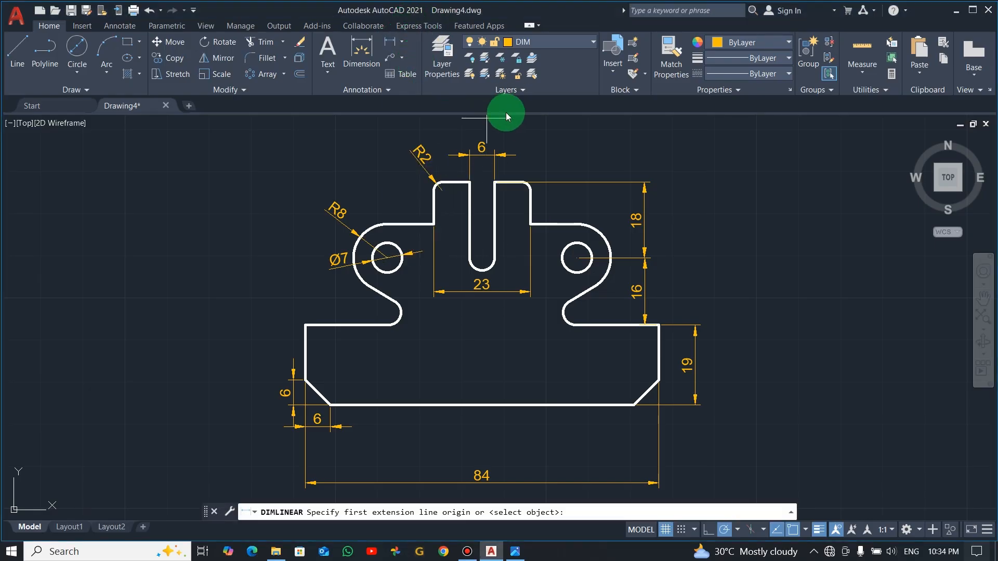
{"action": "left_click", "coordinate": [495, 182]}
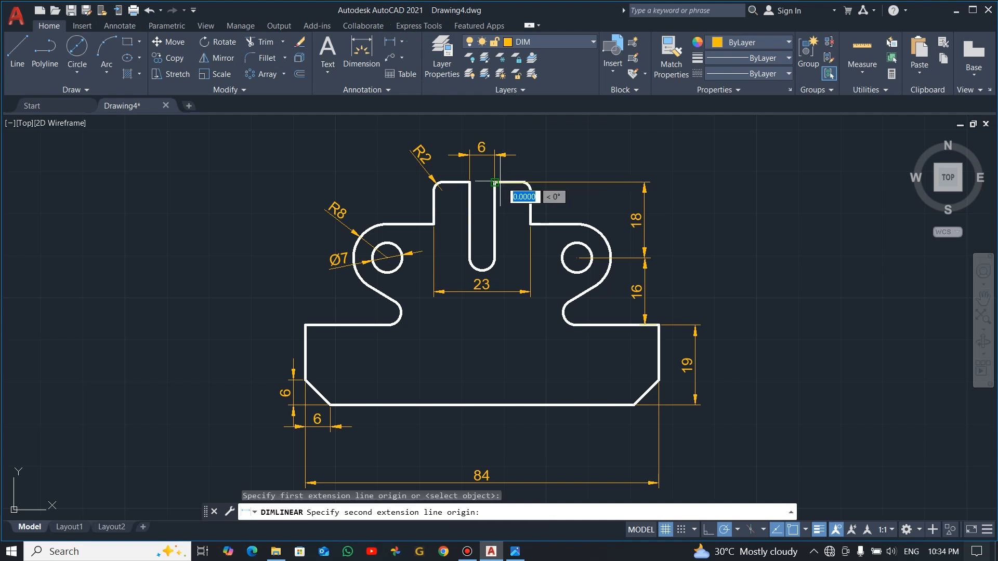
{"action": "left_click", "coordinate": [633, 405]}
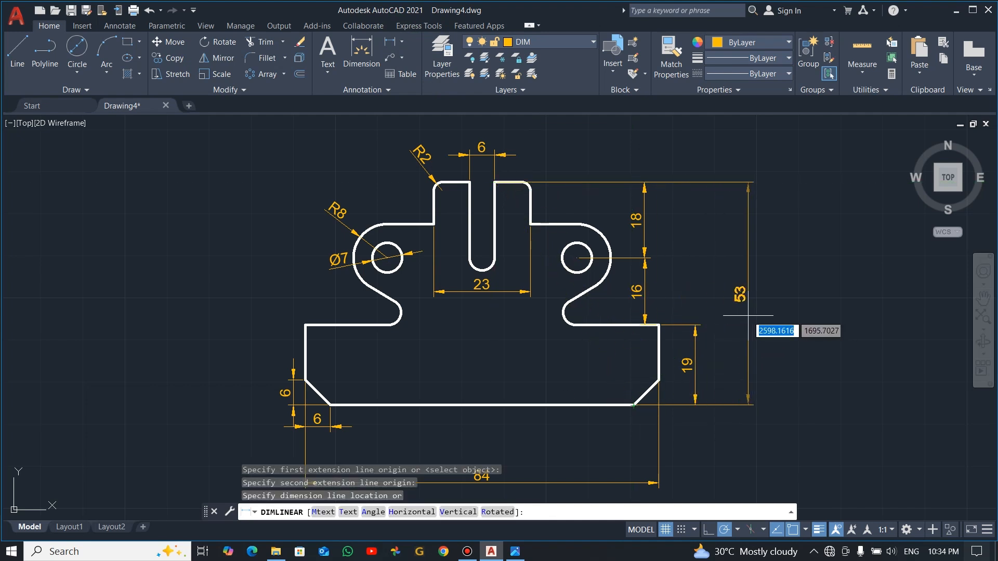
{"action": "left_click", "coordinate": [741, 313]}
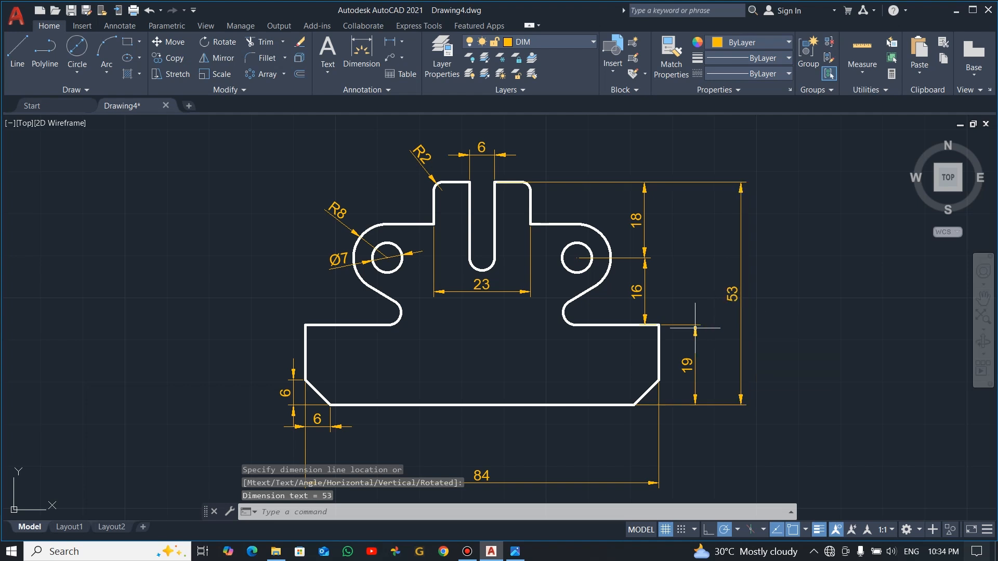